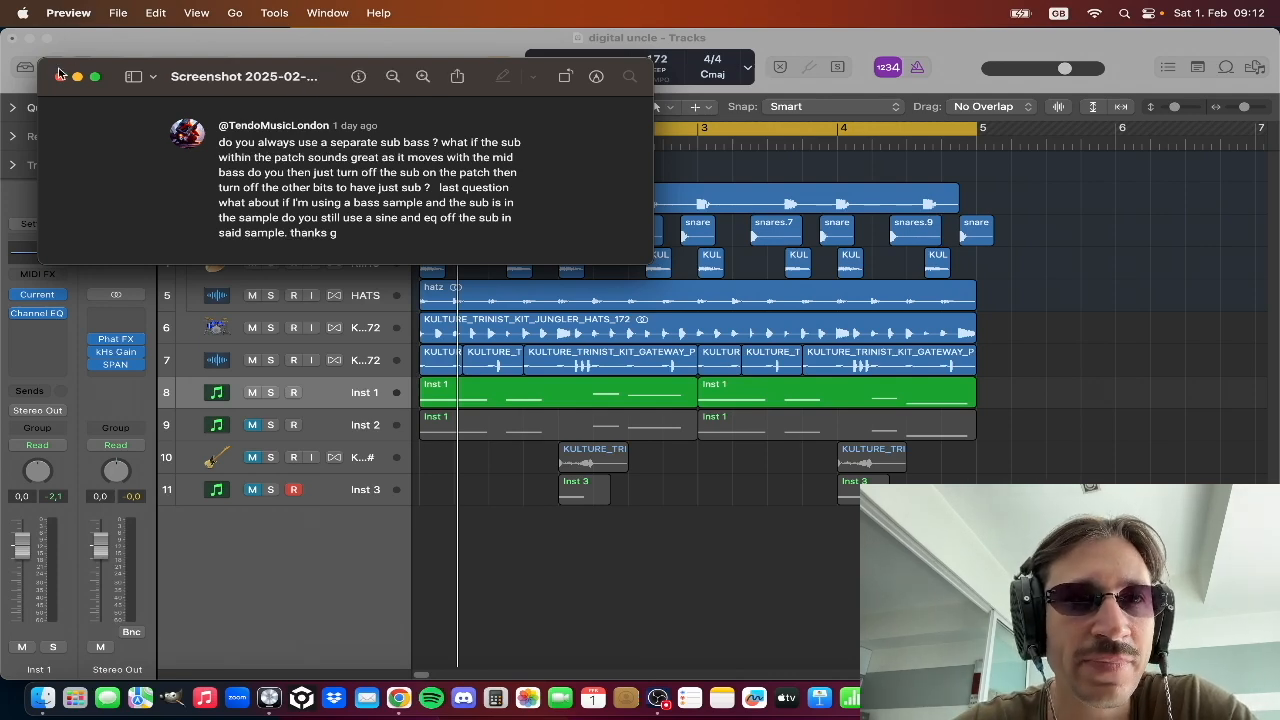
- Close the screenshot with the viewer's question and open the Current synth on the Inst 1 track
left_click_drag(213, 78, 221, 100)
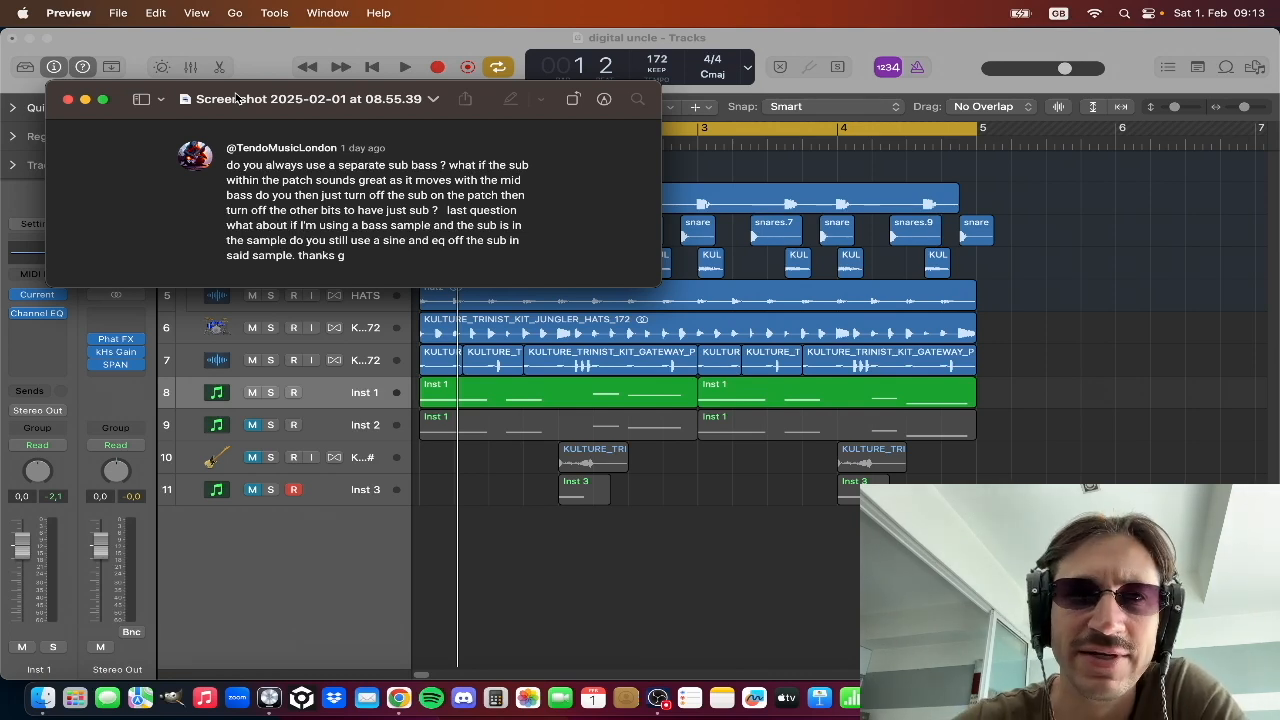
left_click(66, 99)
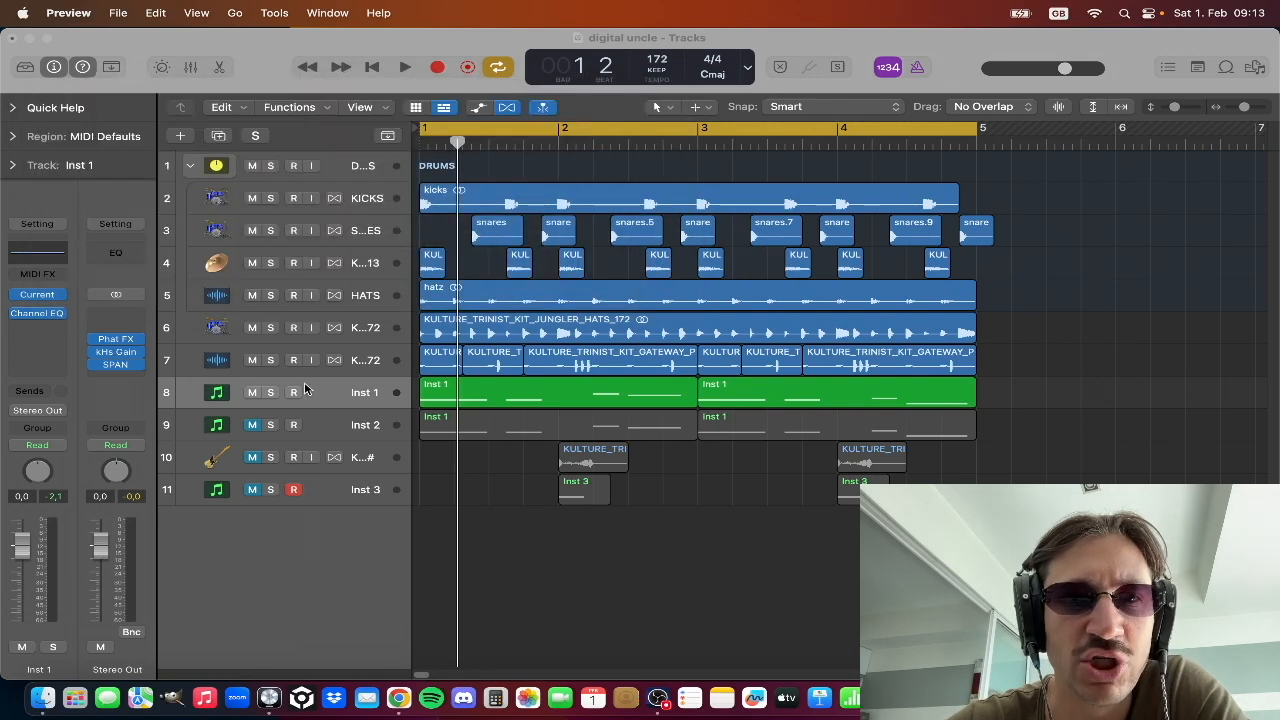
left_click(320, 396)
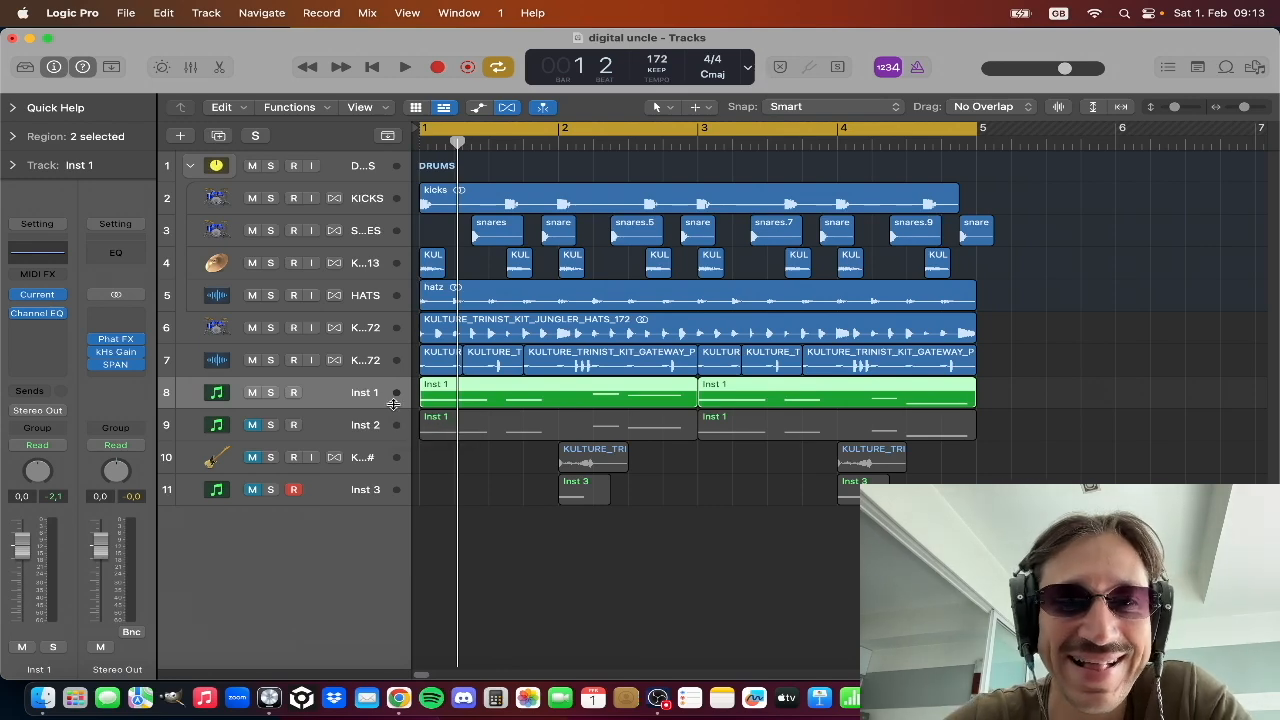
left_click(46, 299)
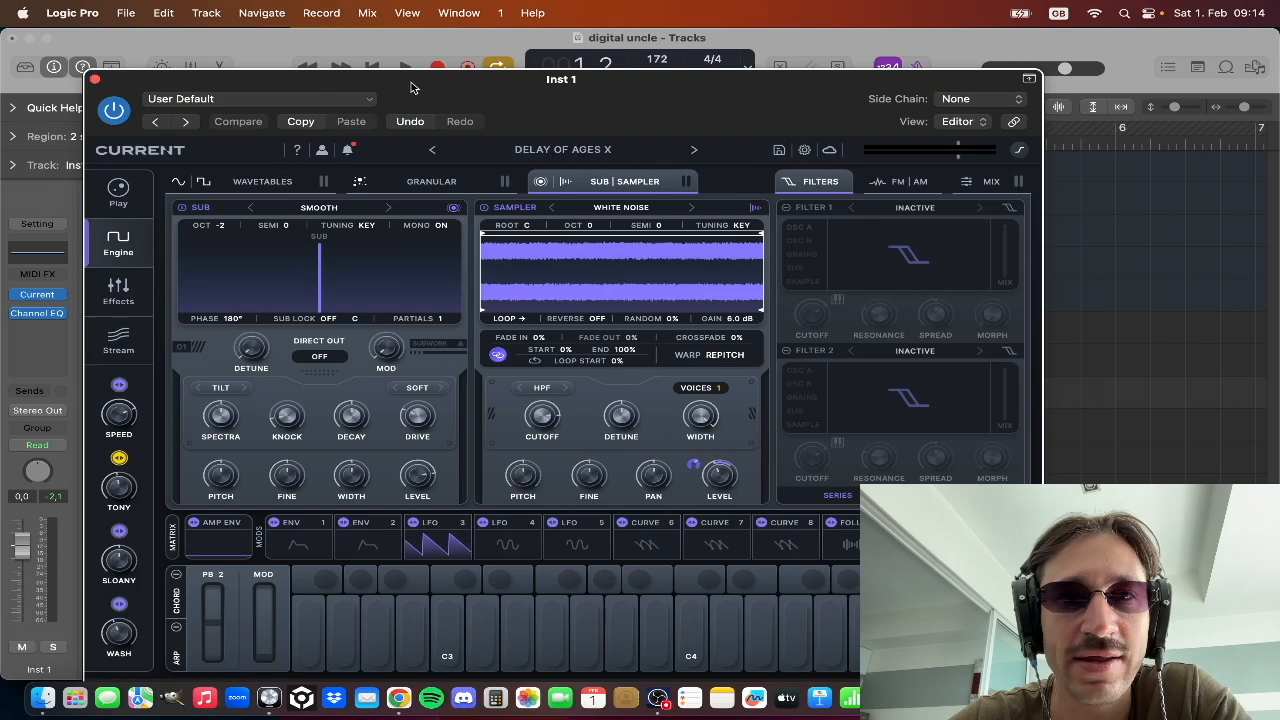
left_click_drag(414, 88, 393, 20)
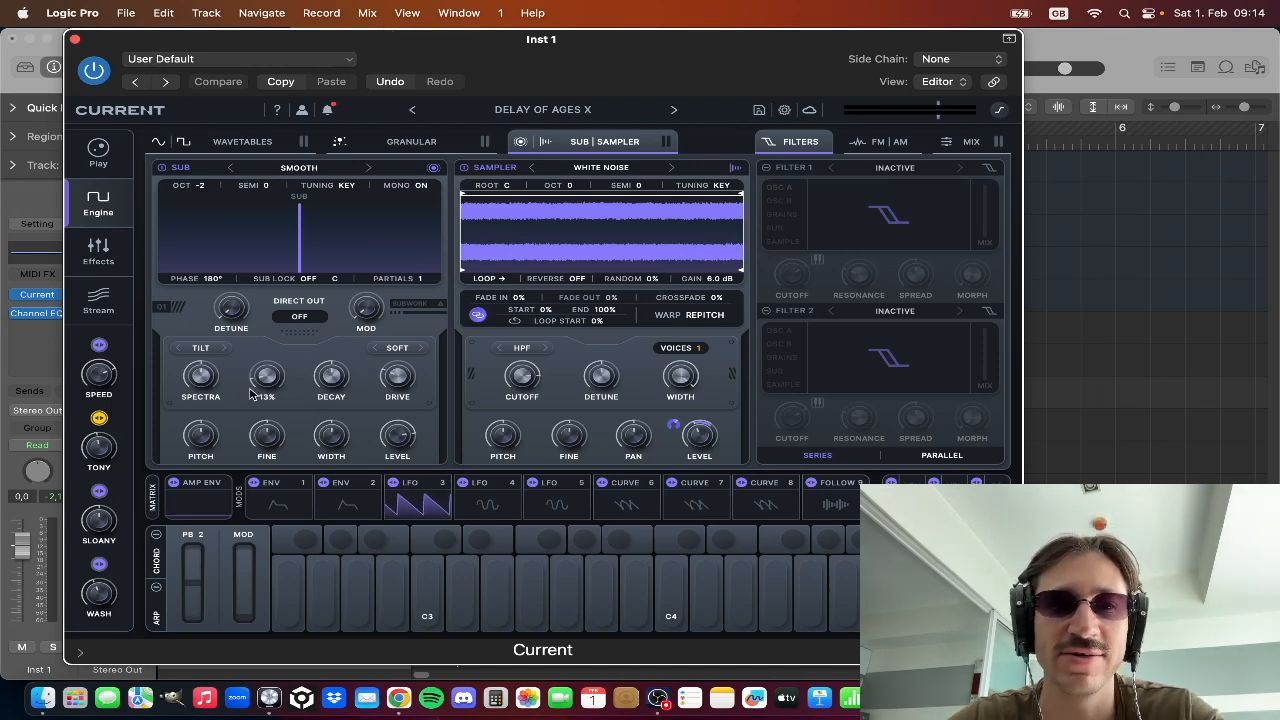
- Audition the Inst 1 bass in solo, close its synth window and take the track out of solo
left_click(54, 648)
key("space")
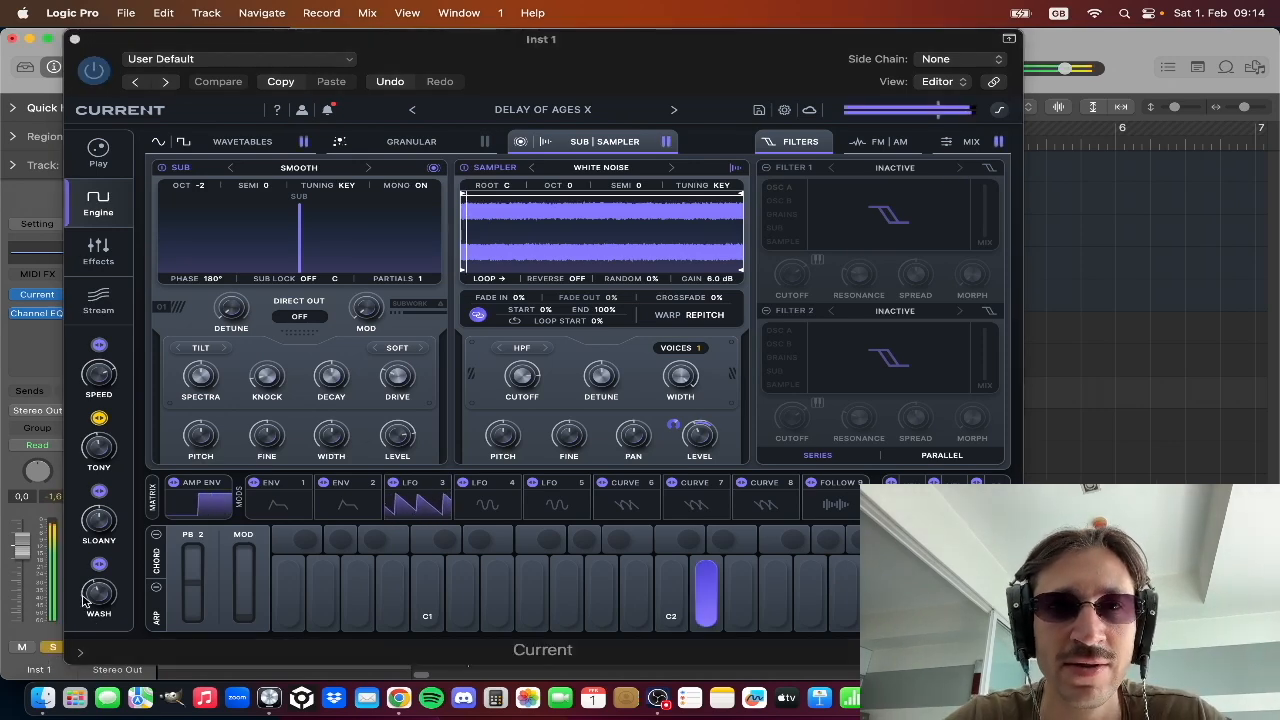
left_click(74, 38)
left_click(279, 396)
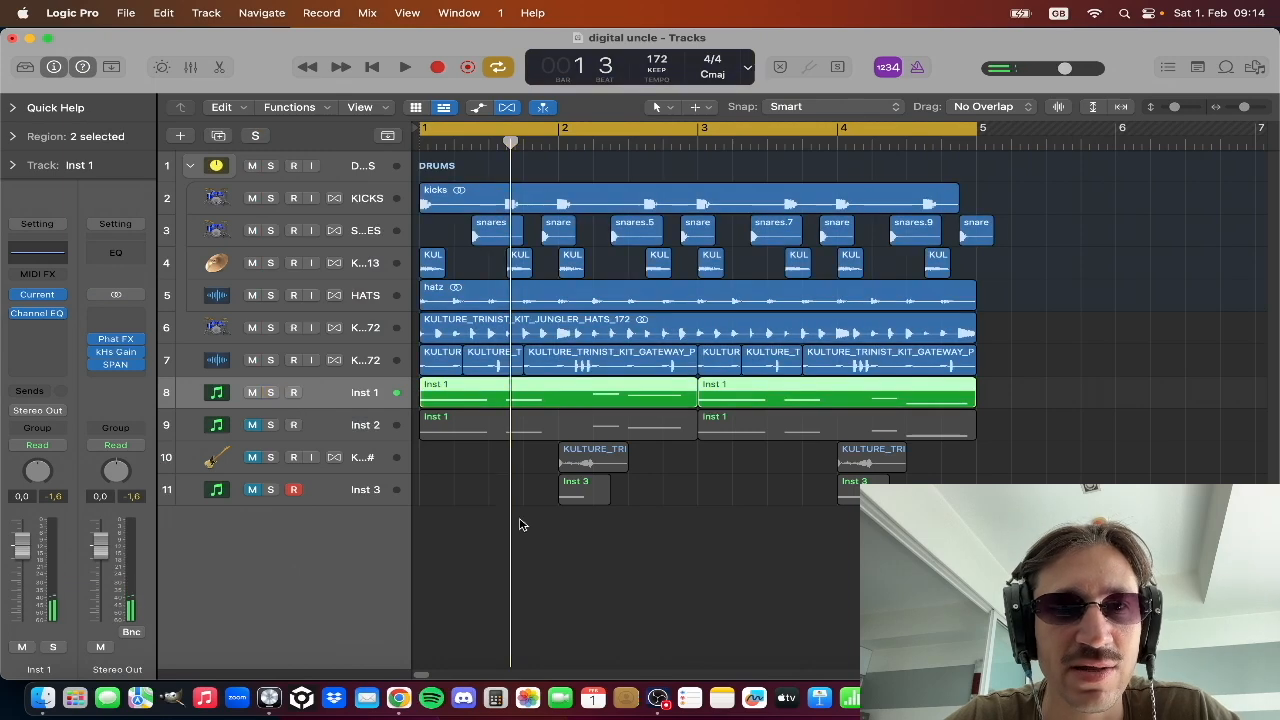
- Play the full mix and examine its low end in the Stereo Out's SPAN analyzer with the output temporarily muted
left_click(520, 523)
key("space")
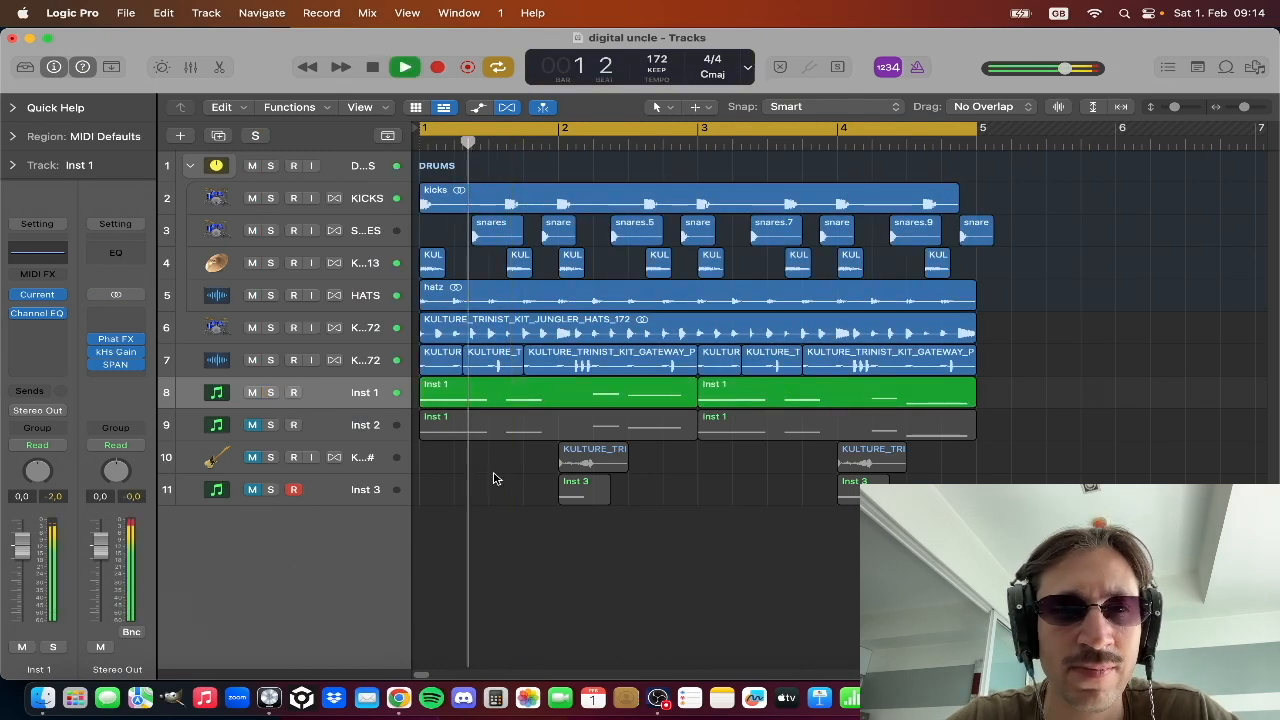
left_click(116, 364)
left_click(98, 651)
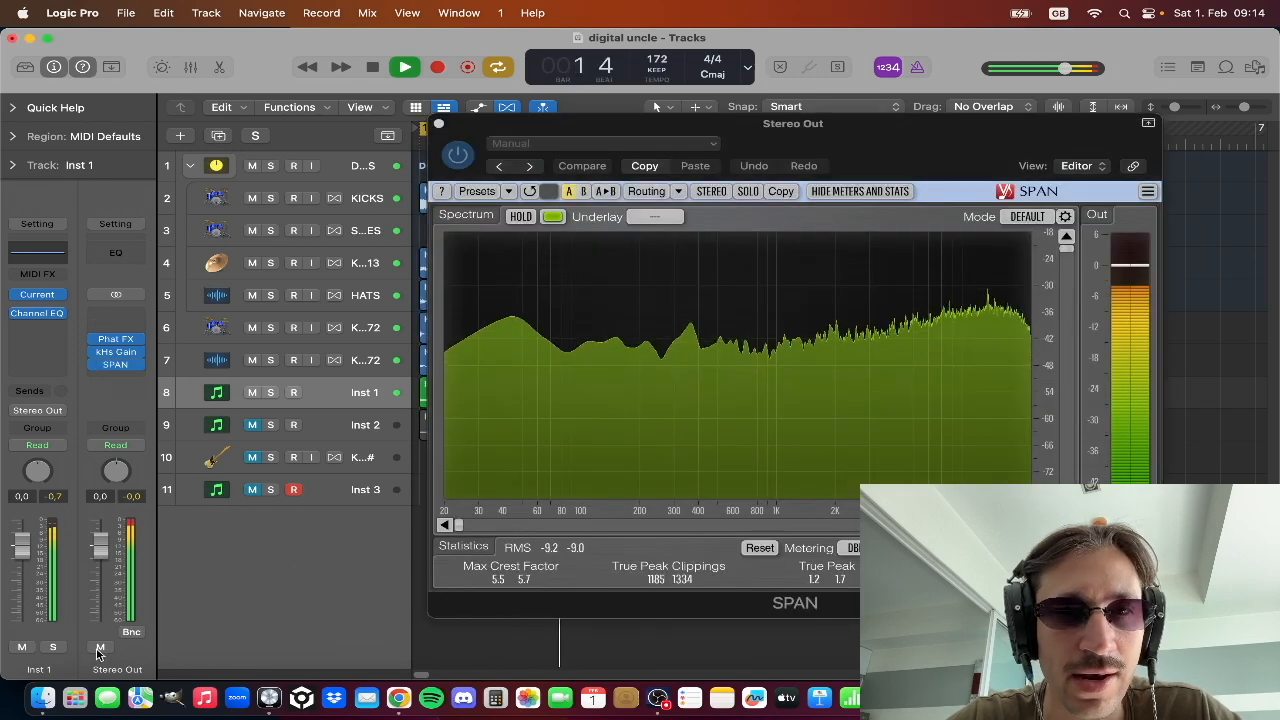
left_click(100, 647)
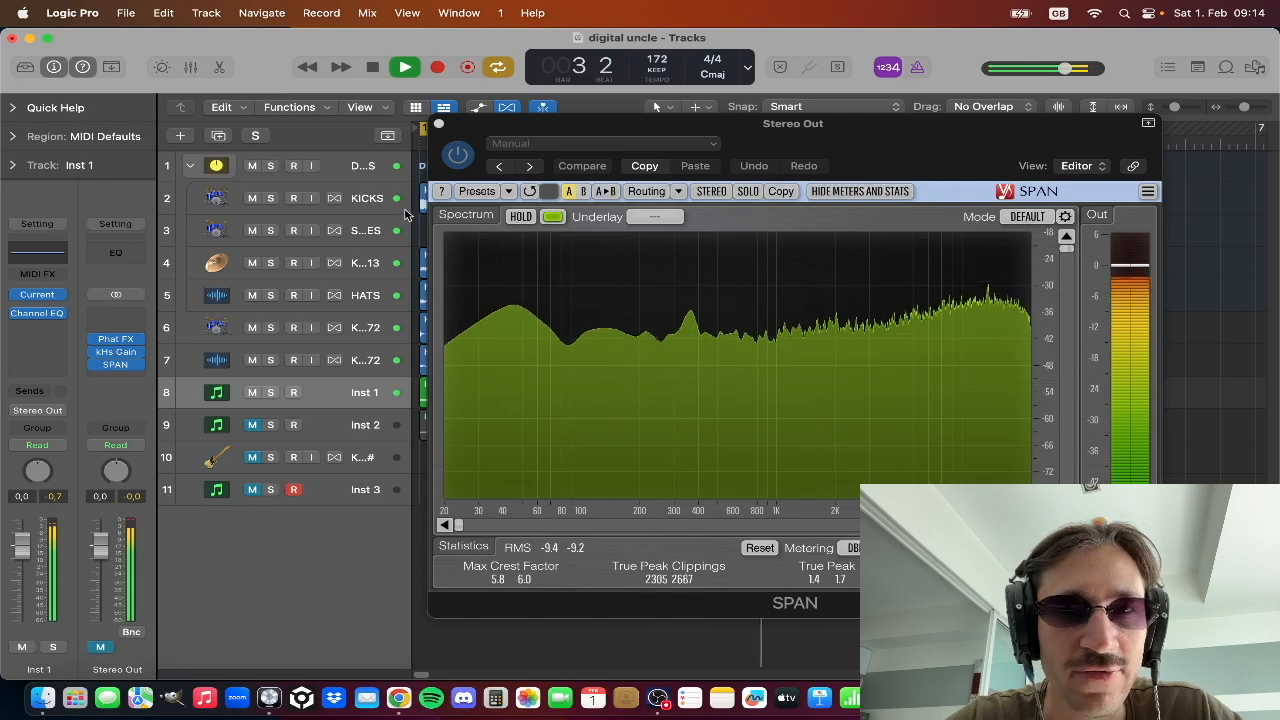
left_click_drag(547, 127, 217, 102)
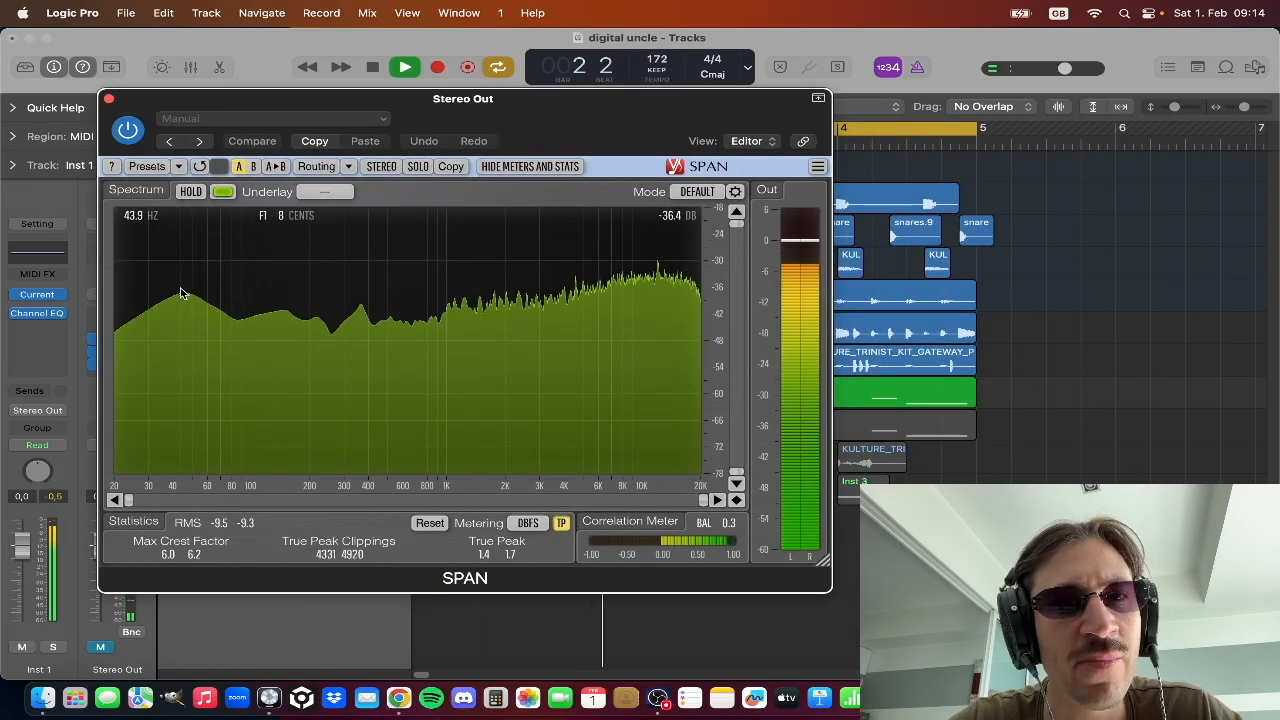
left_click(109, 99)
key("space")
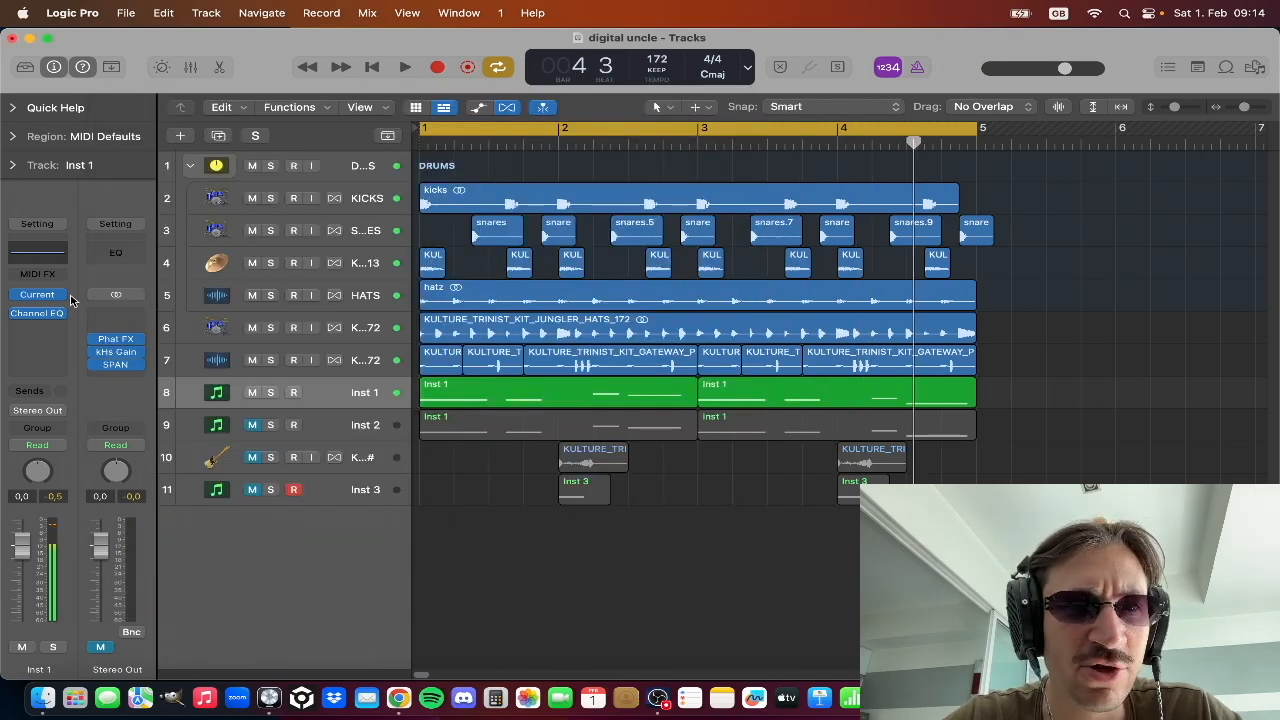
left_click(98, 650)
- Set the Sub oscillator level in Inst 1's Current synth to 6.0 dB while the mix plays
key("space")
left_click(37, 294)
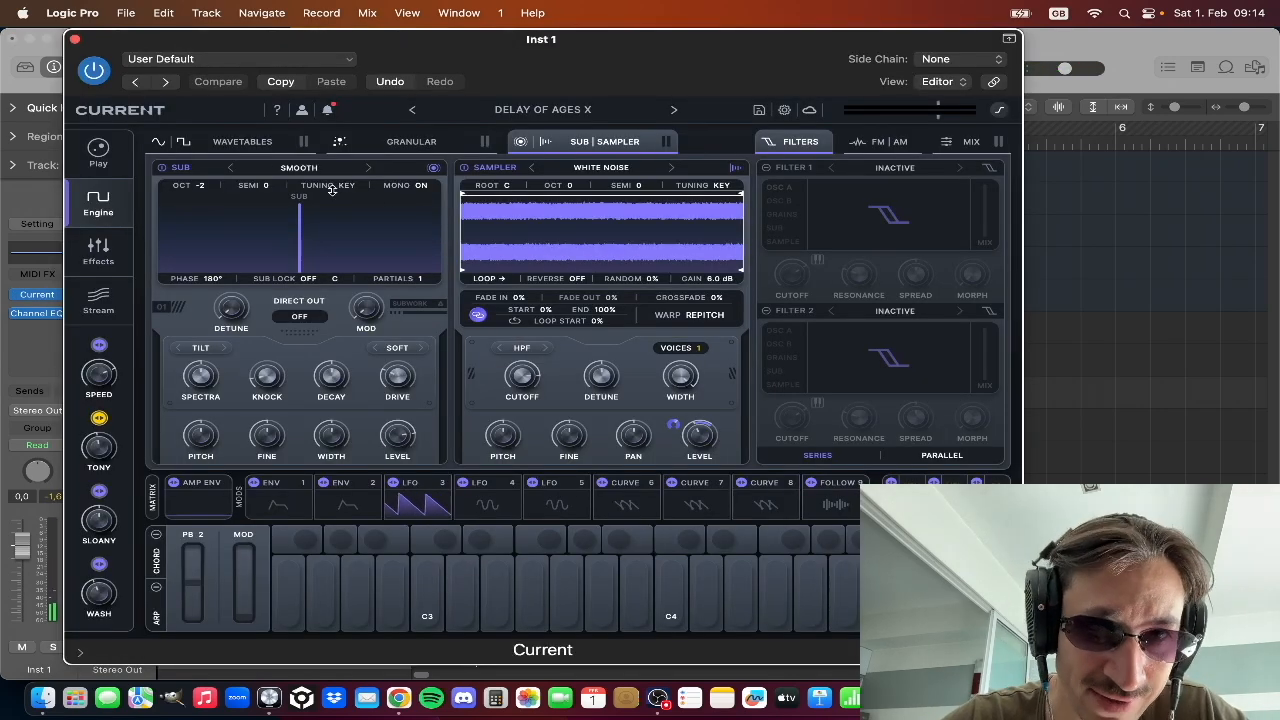
left_click_drag(396, 441, 394, 436)
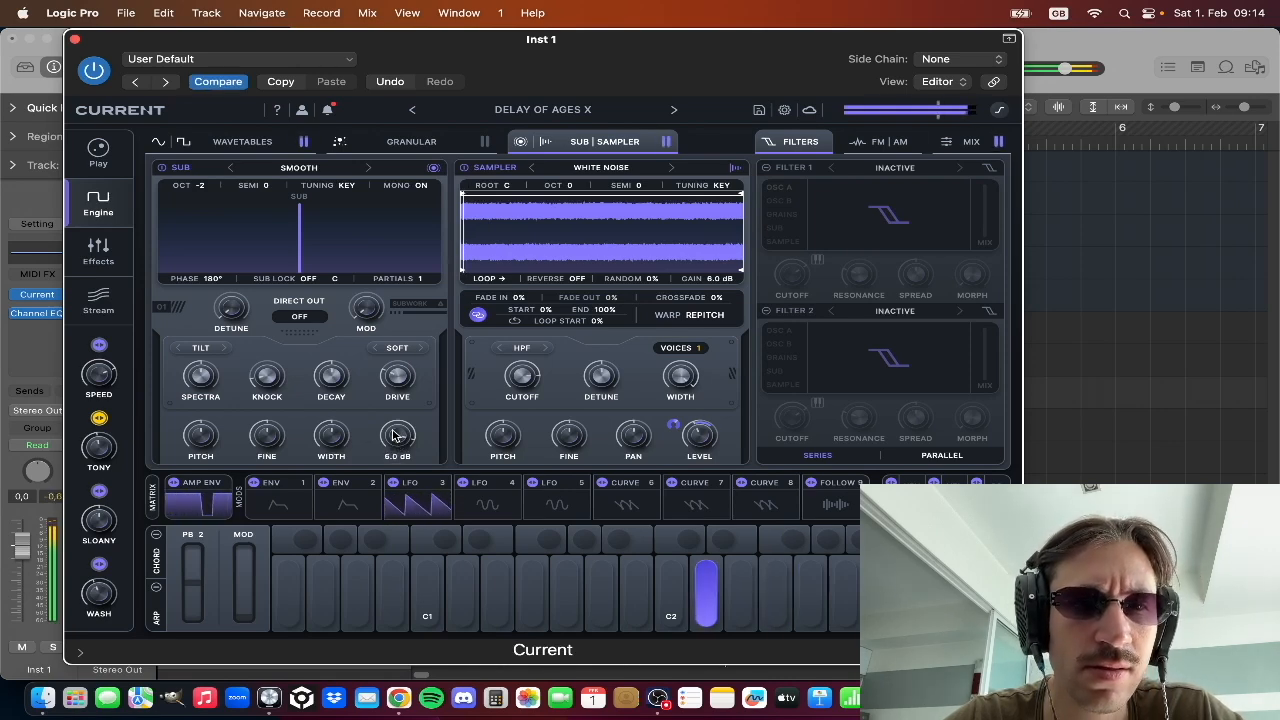
key("space")
left_click(75, 39)
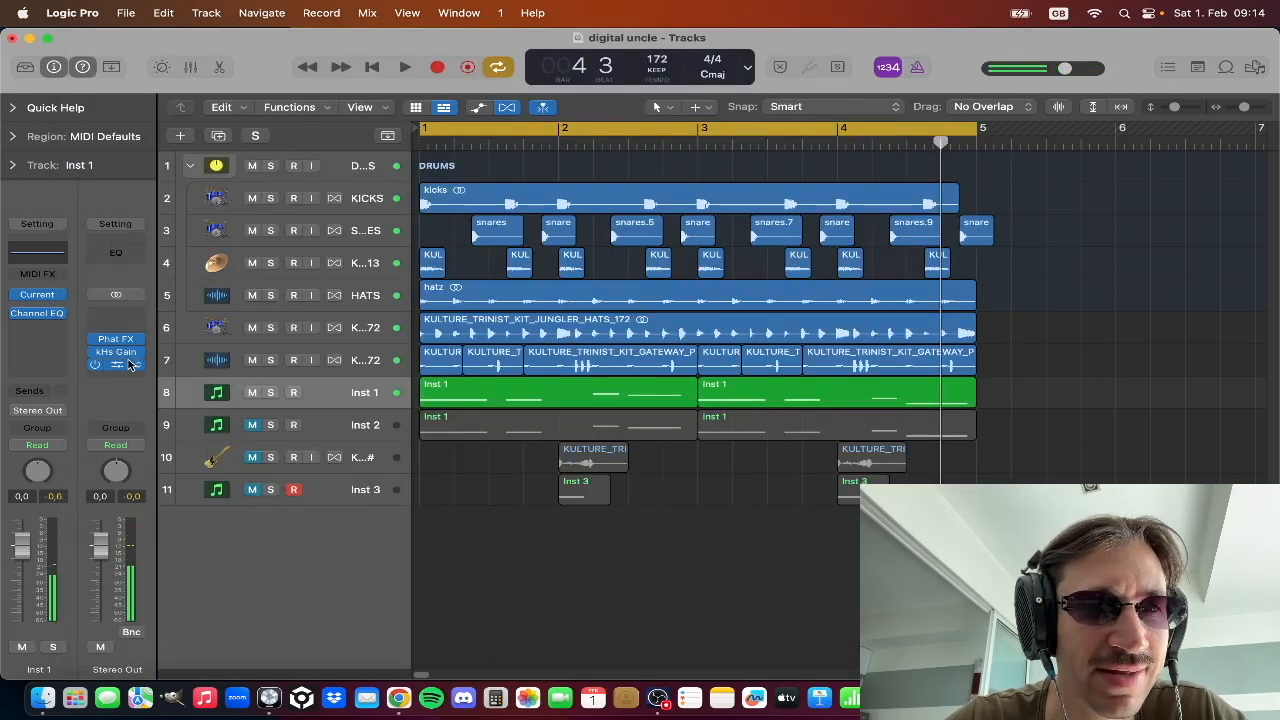
- Check the louder sub in the playing mix with the Stereo Out's SPAN analyzer
left_click(125, 364)
key("space")
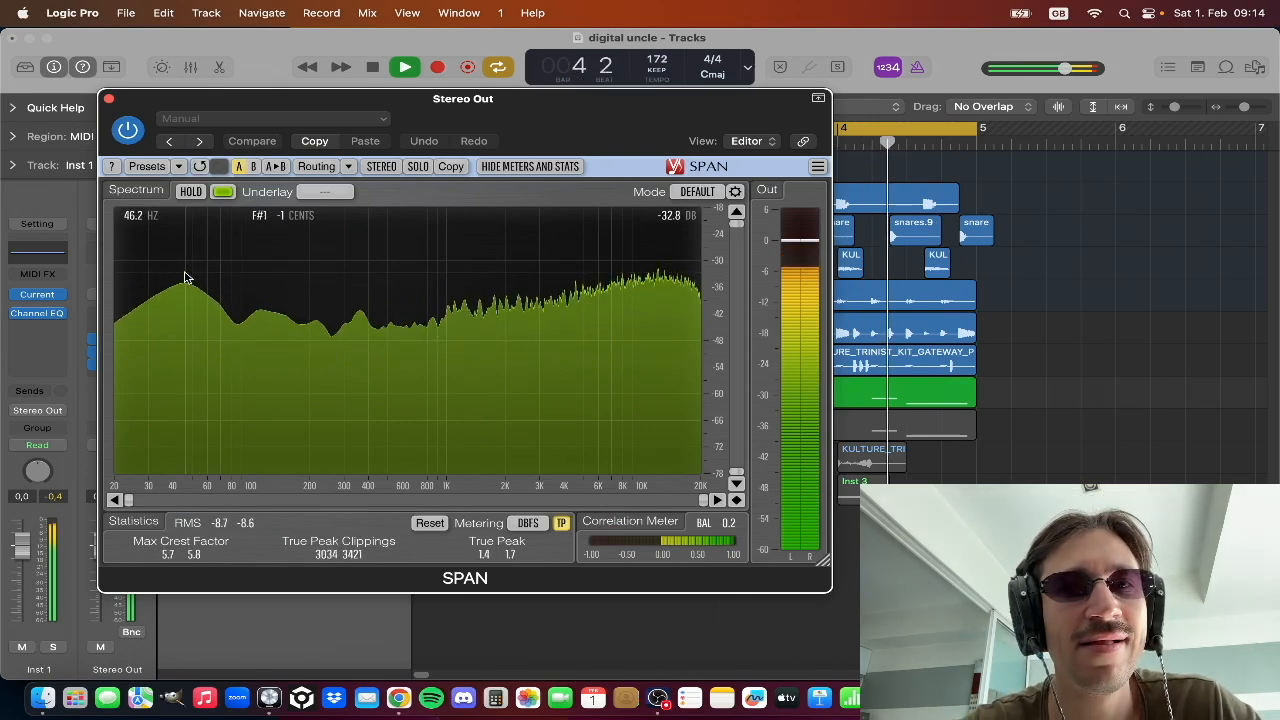
key("space")
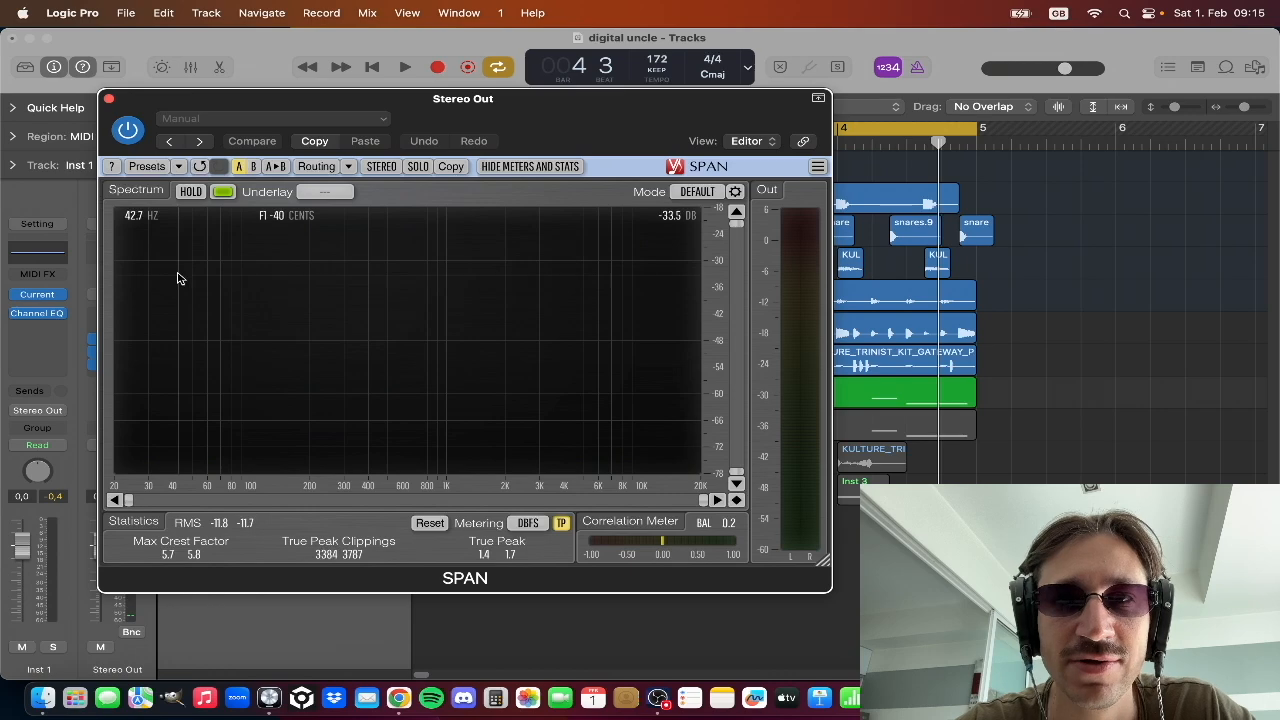
left_click(109, 99)
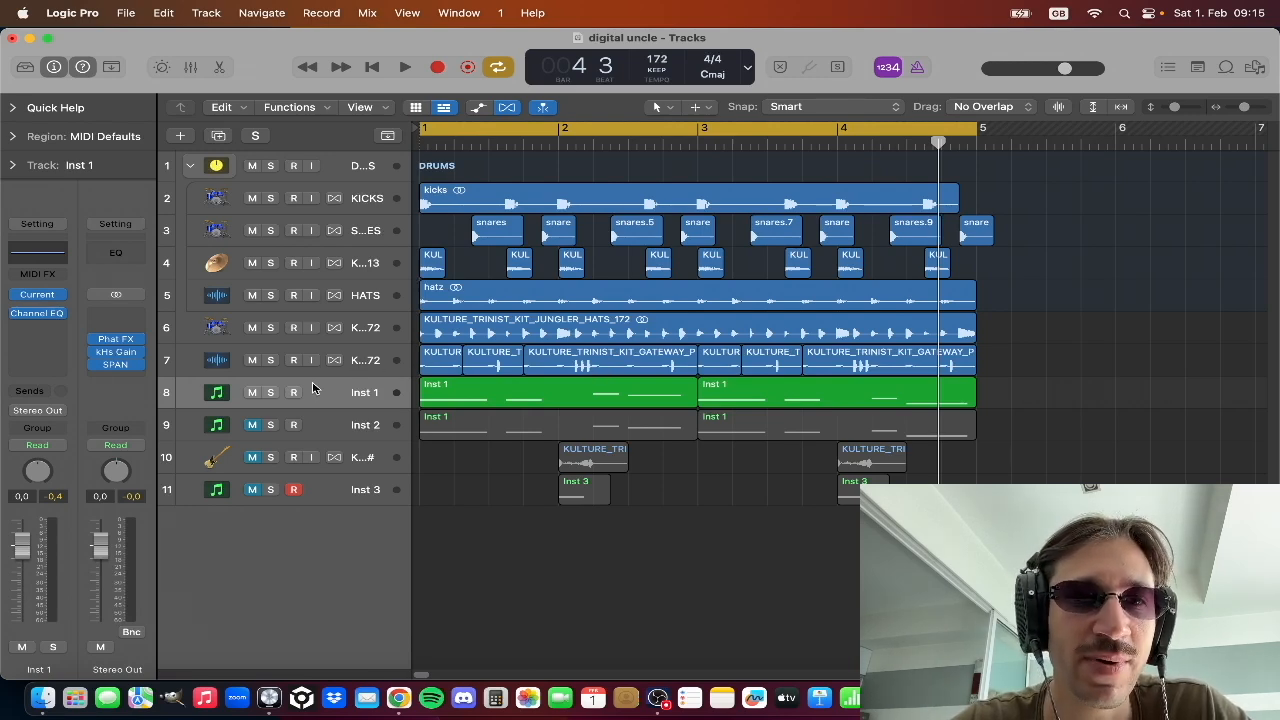
- Solo Inst 1, listen to it and inspect the Engine and Effects pages of its Current synth
left_click(271, 392)
key("space")
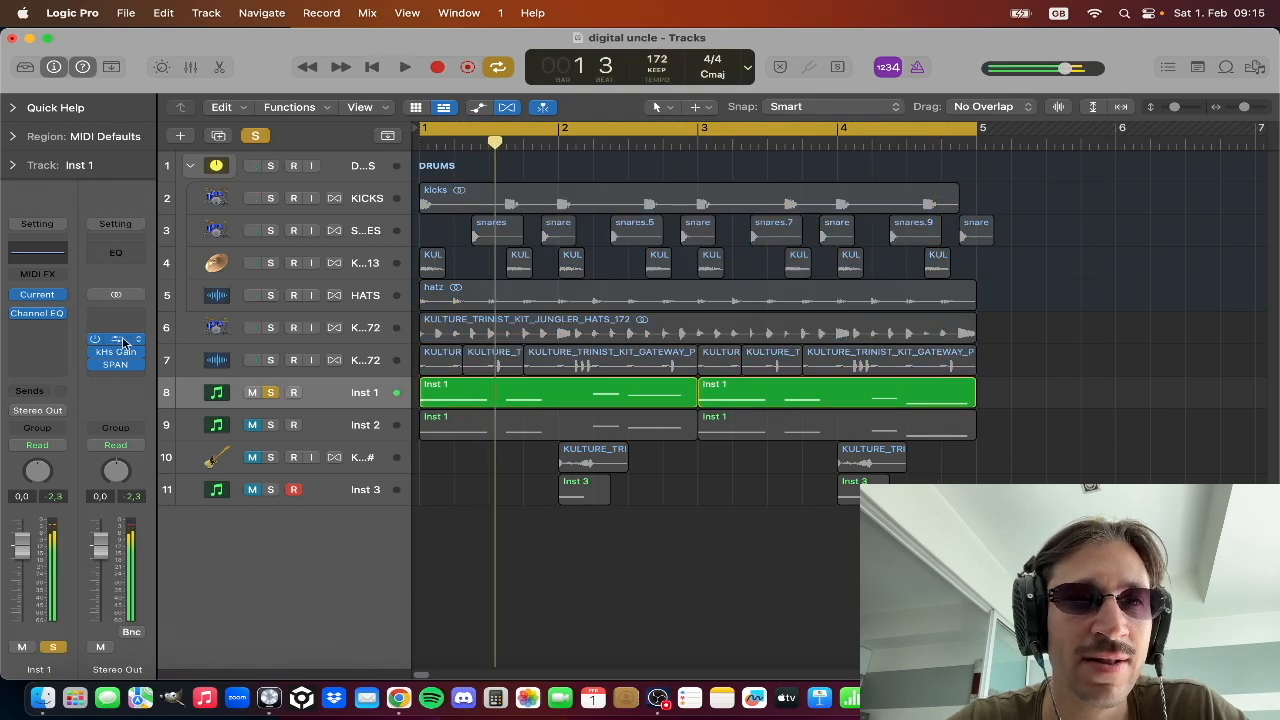
left_click(37, 294)
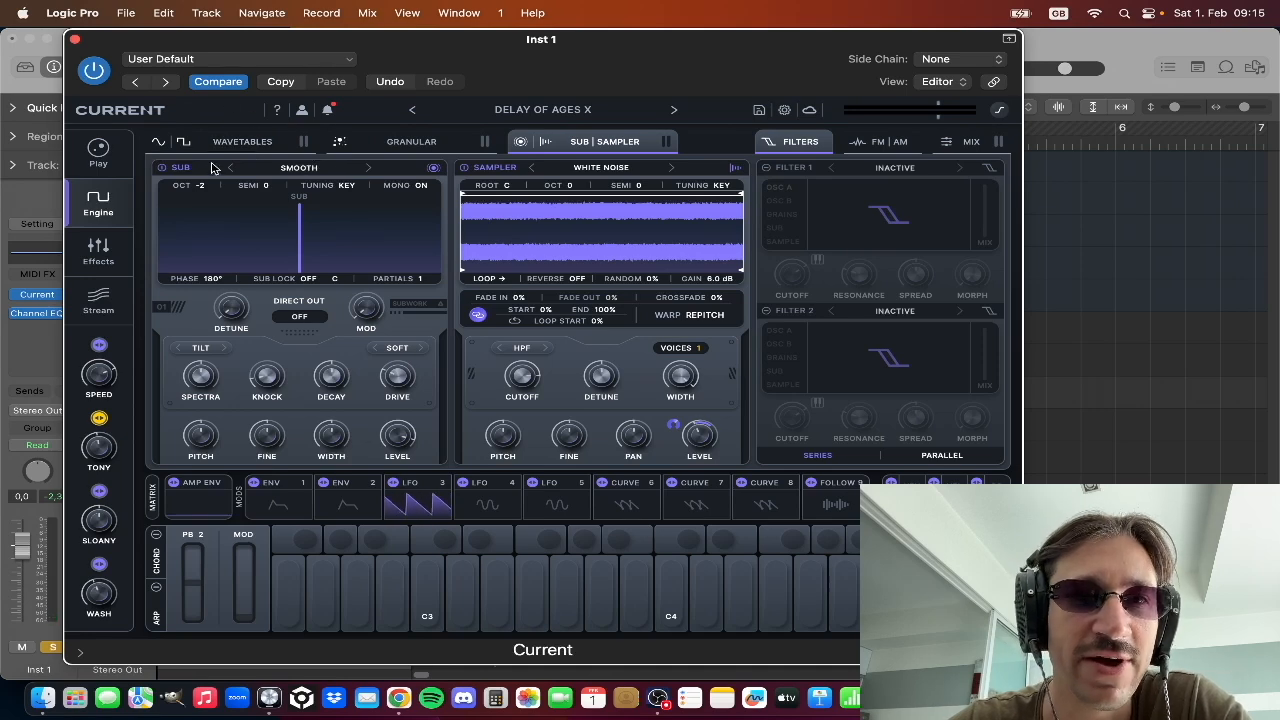
left_click(98, 248)
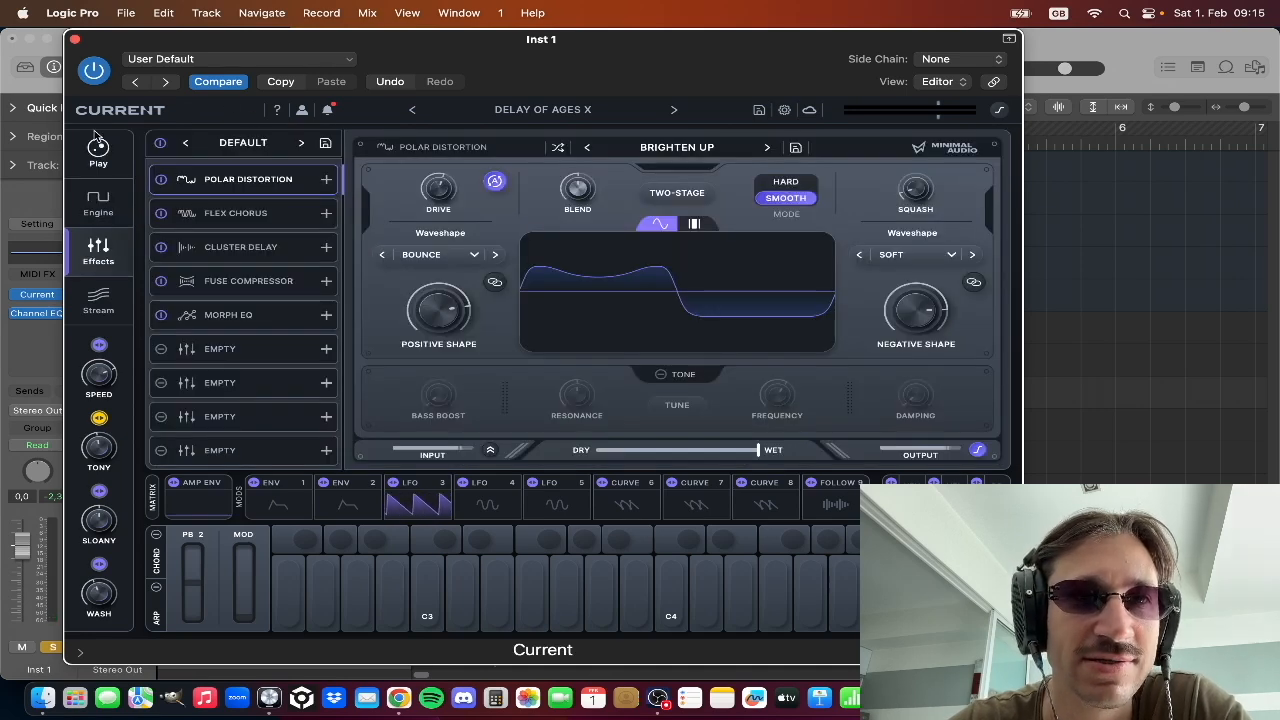
left_click(74, 38)
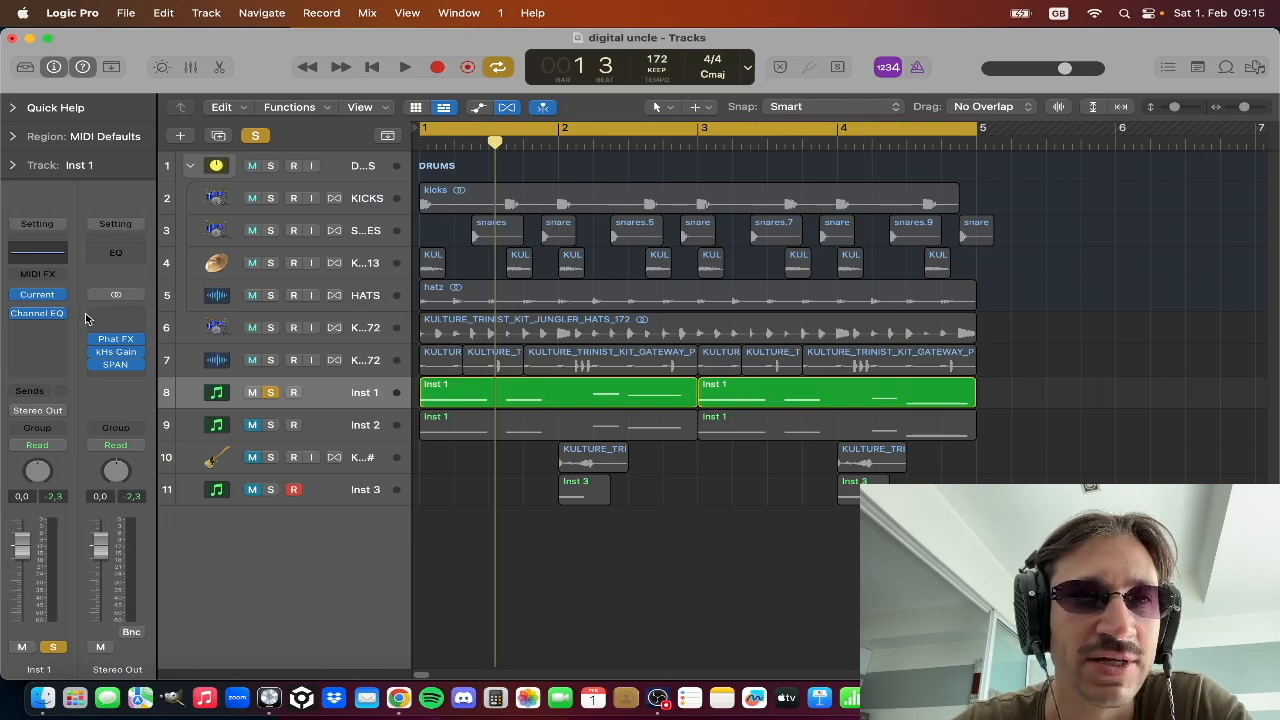
- Enable a 12 dB/Oct low cut at 71 Hz in Inst 1's Channel EQ and listen to it in solo
left_click(48, 316)
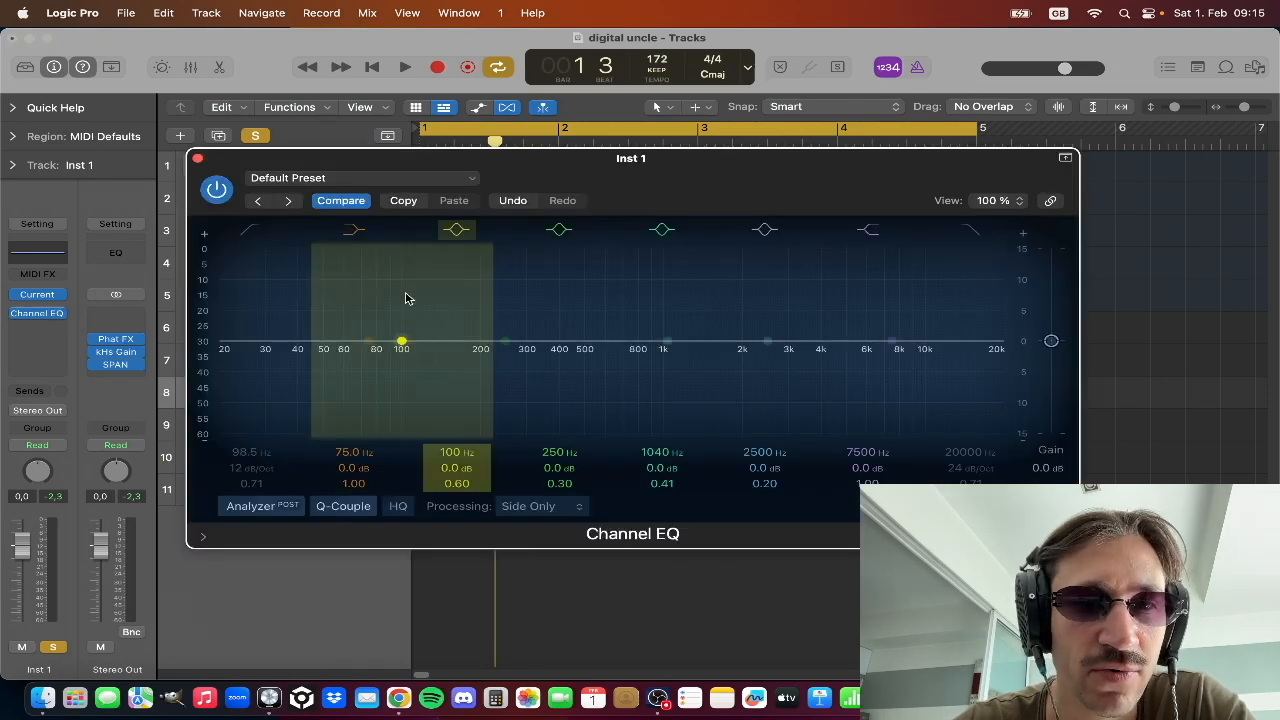
left_click(248, 230)
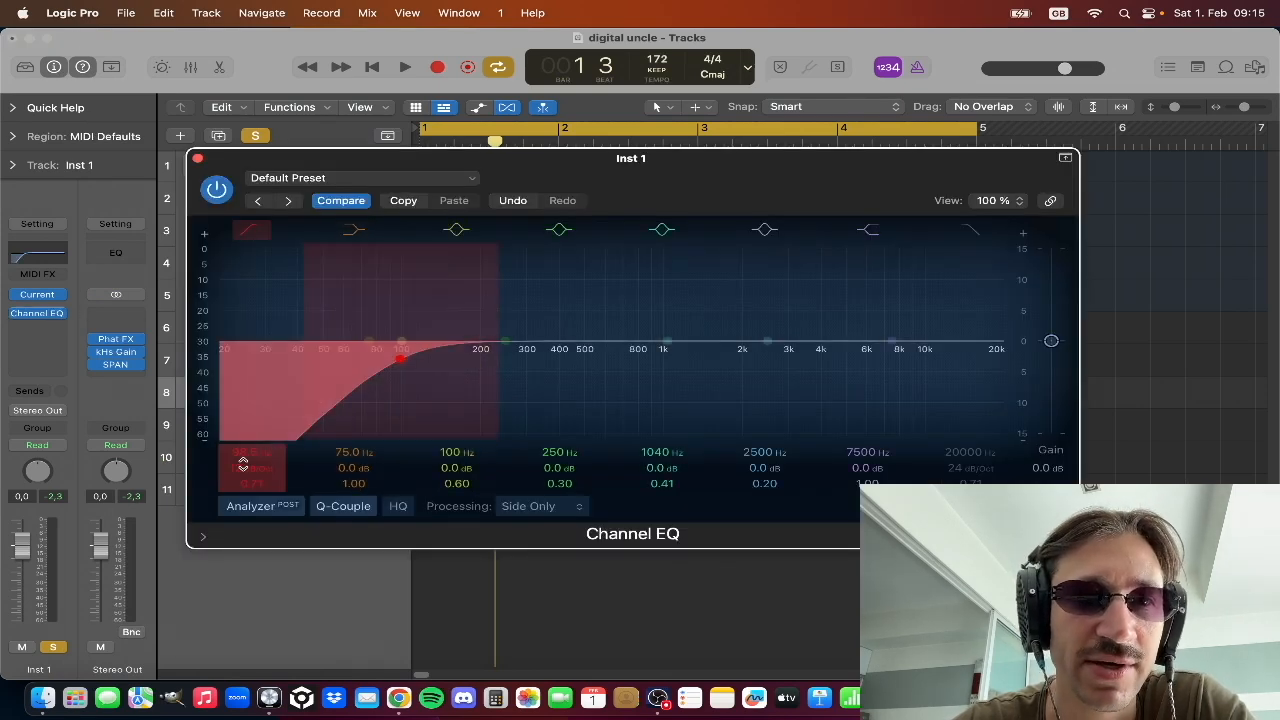
left_click_drag(251, 468, 251, 459)
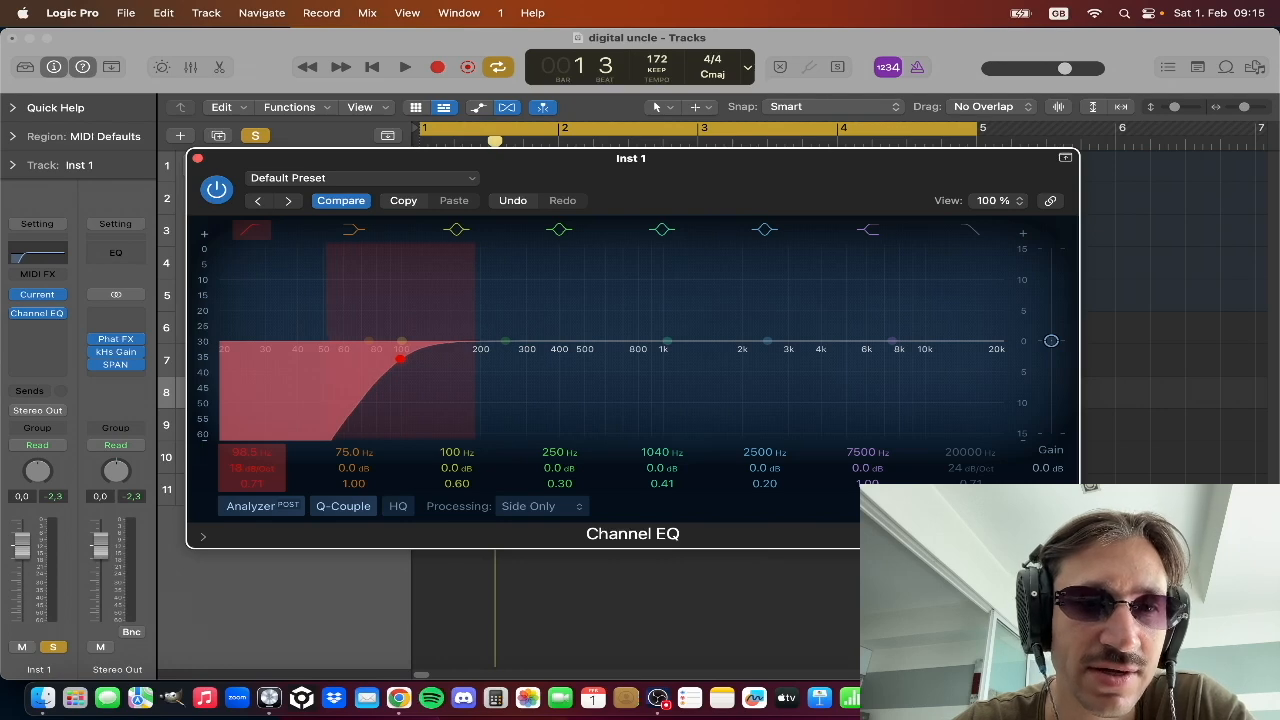
left_click_drag(432, 401, 391, 383)
key("space")
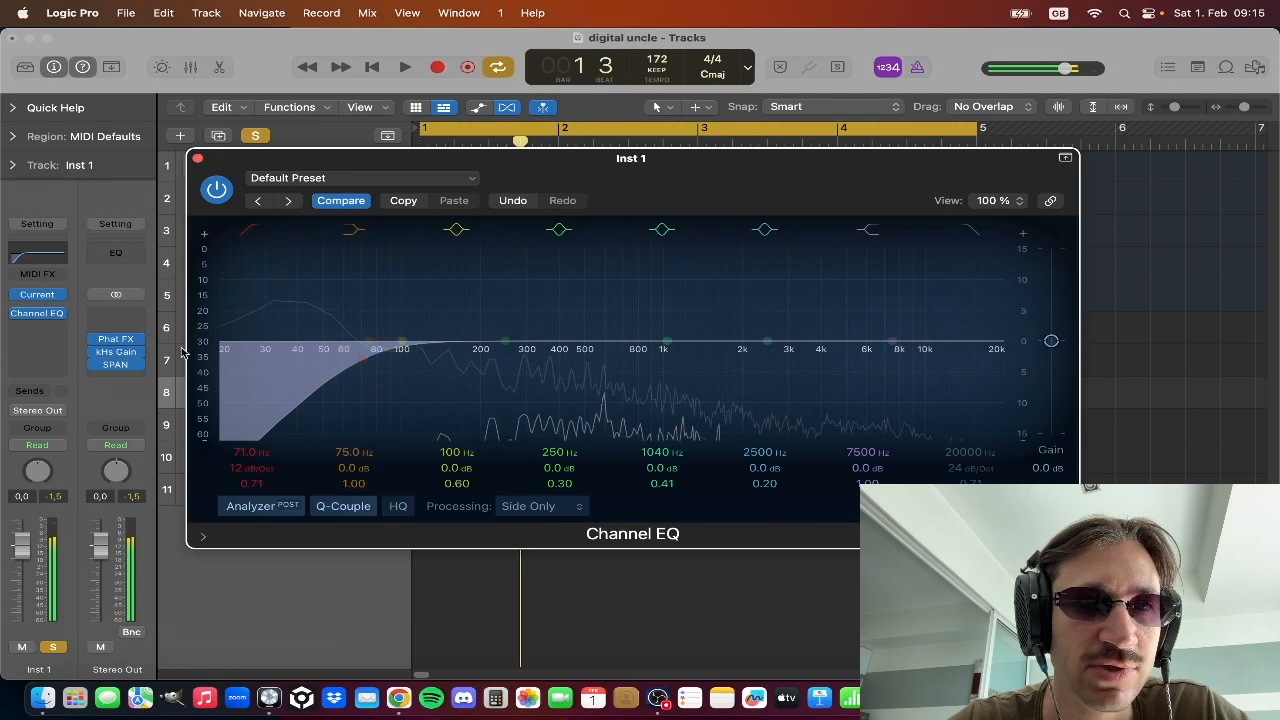
key("space")
- Set Inst 1's low-cut frequency to 103 Hz and compare the bass unsoloed in the full mix
left_click_drag(309, 403, 393, 411)
key("space")
key("space")
key("space")
key("space")
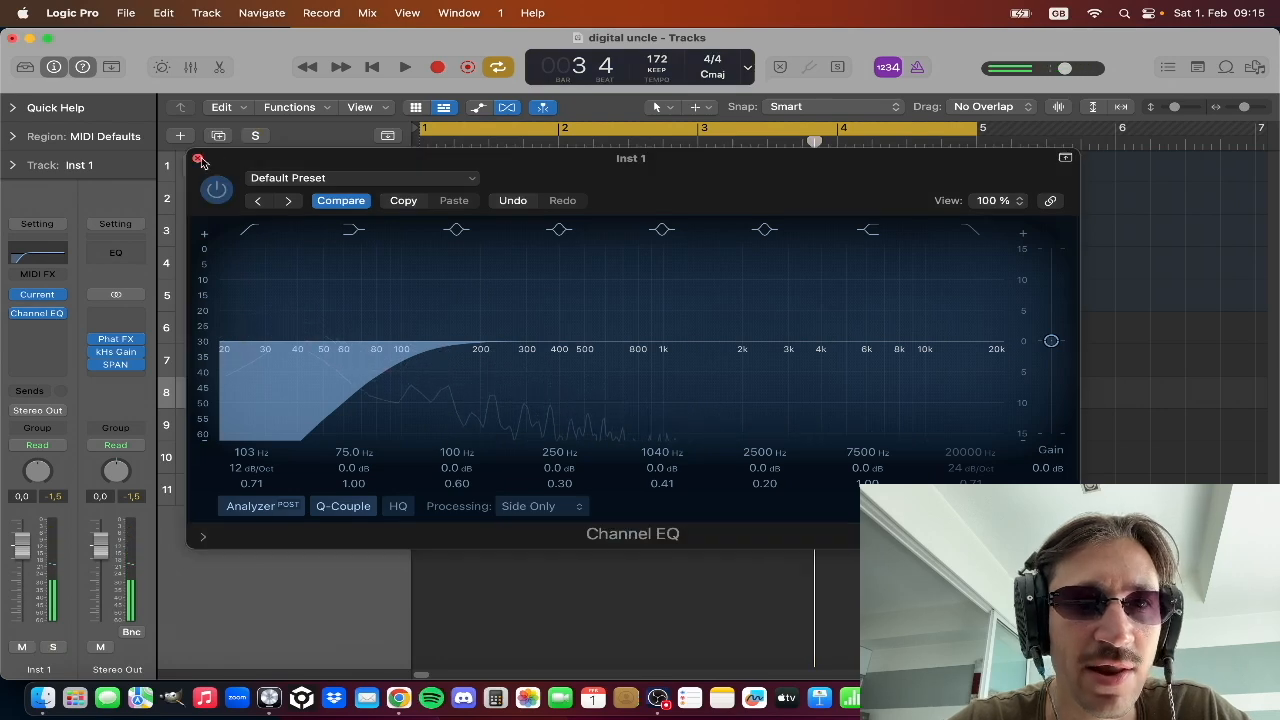
left_click(197, 158)
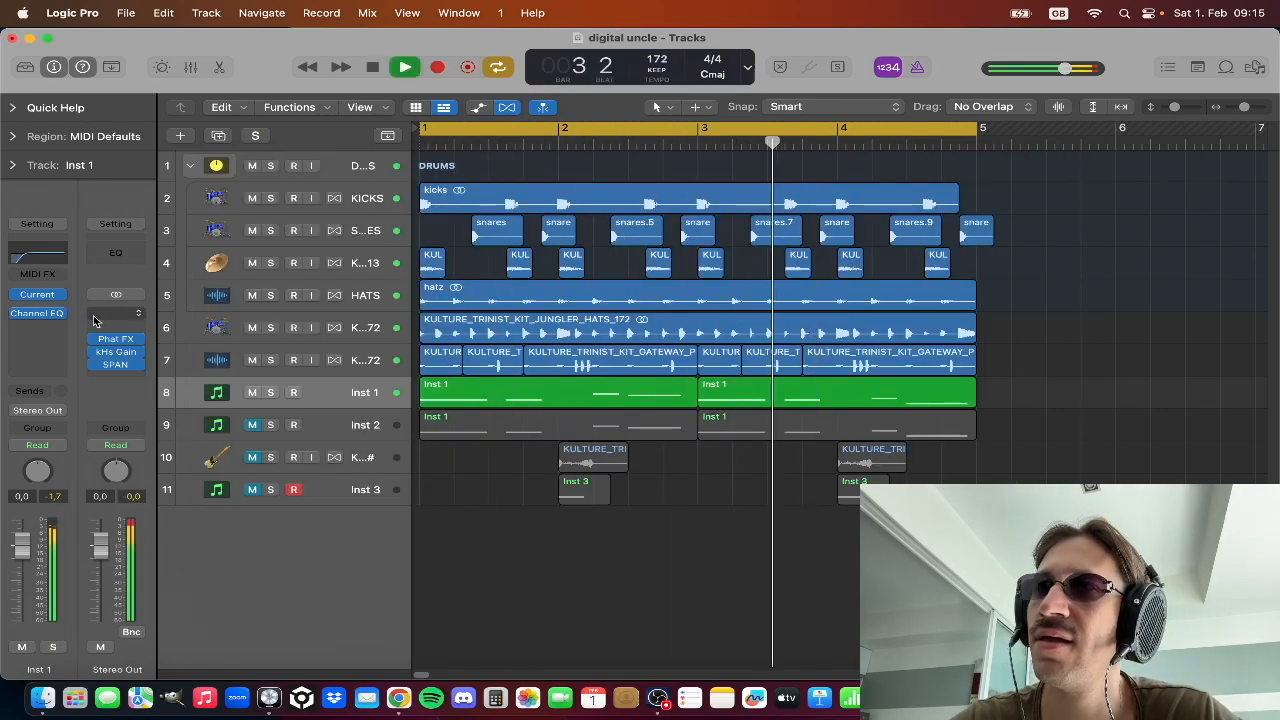
- Stop playback and look at the SPAN analyzer on the Stereo Out
key("space")
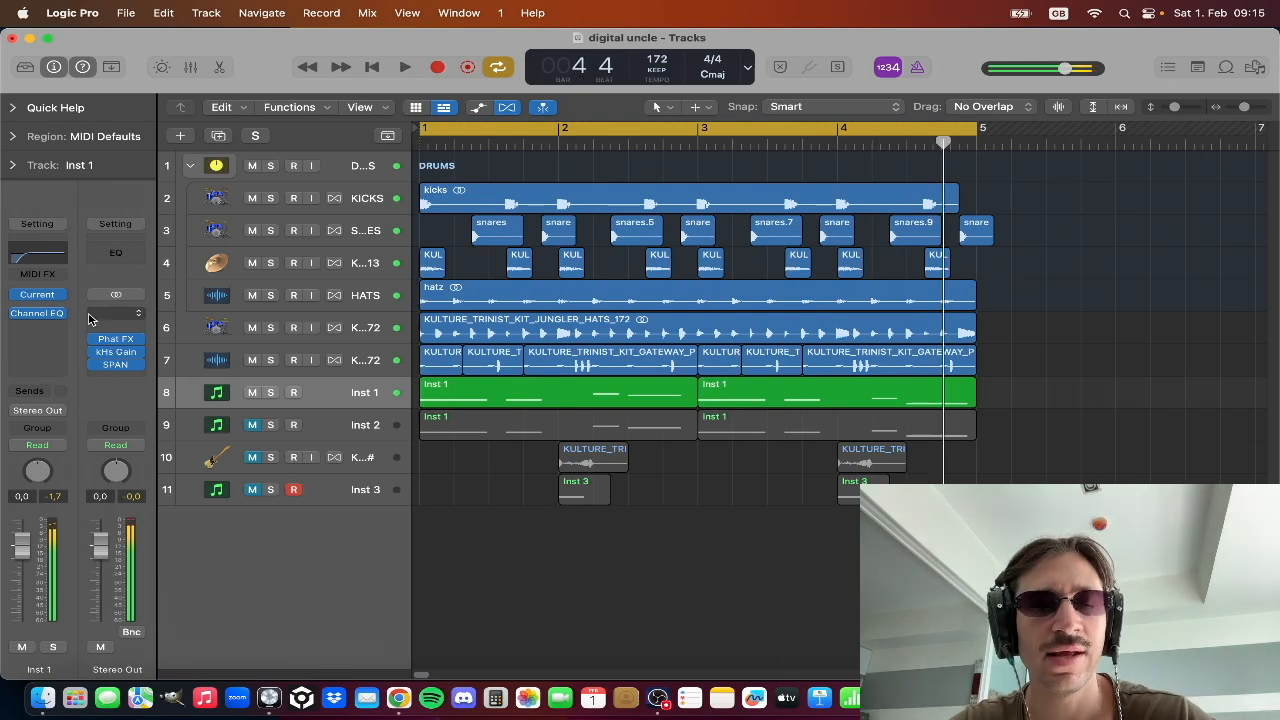
left_click(135, 365)
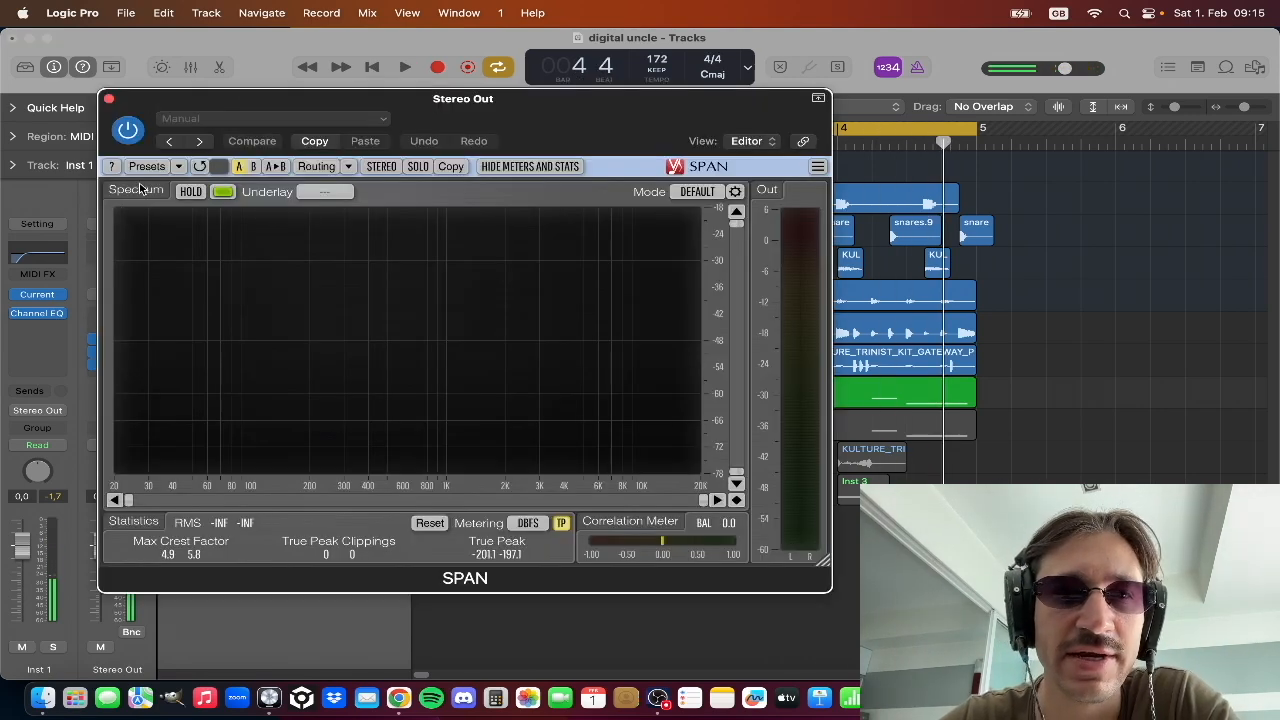
left_click(110, 99)
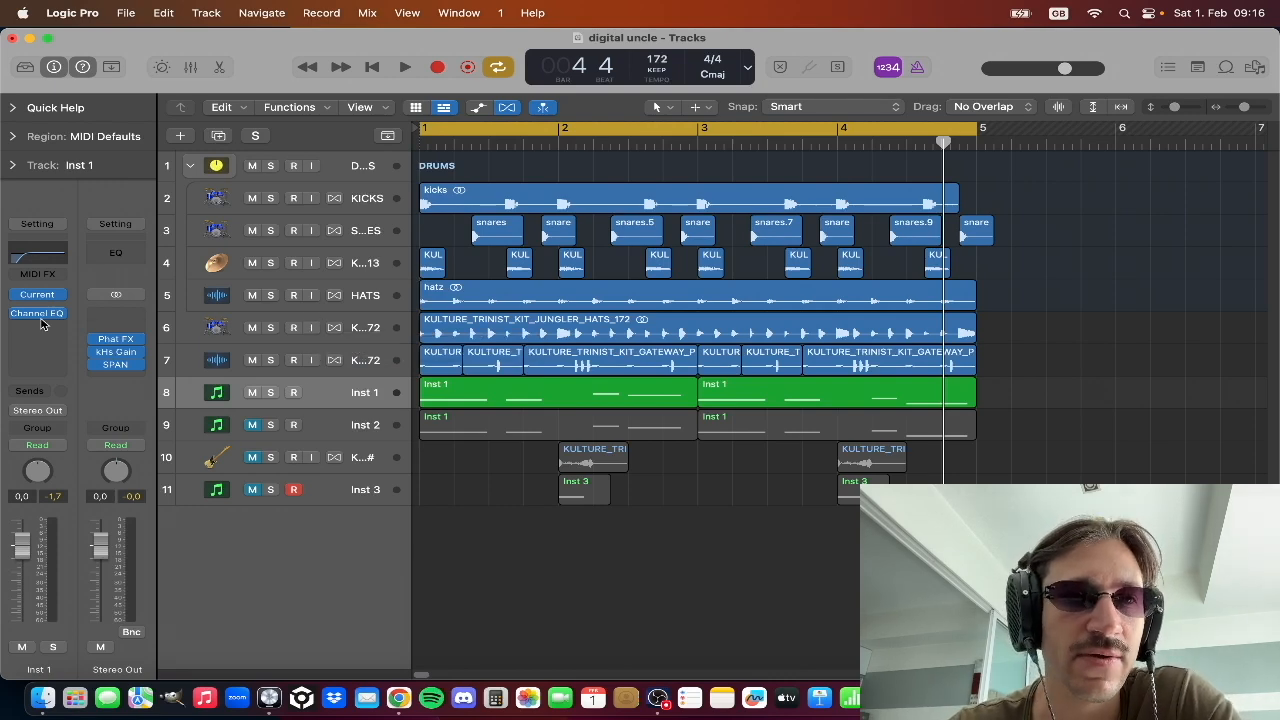
- Unmute the Inst 2 bass track, mute Inst 1 and select Inst 2
left_click(256, 428)
left_click(252, 392)
left_click(345, 438)
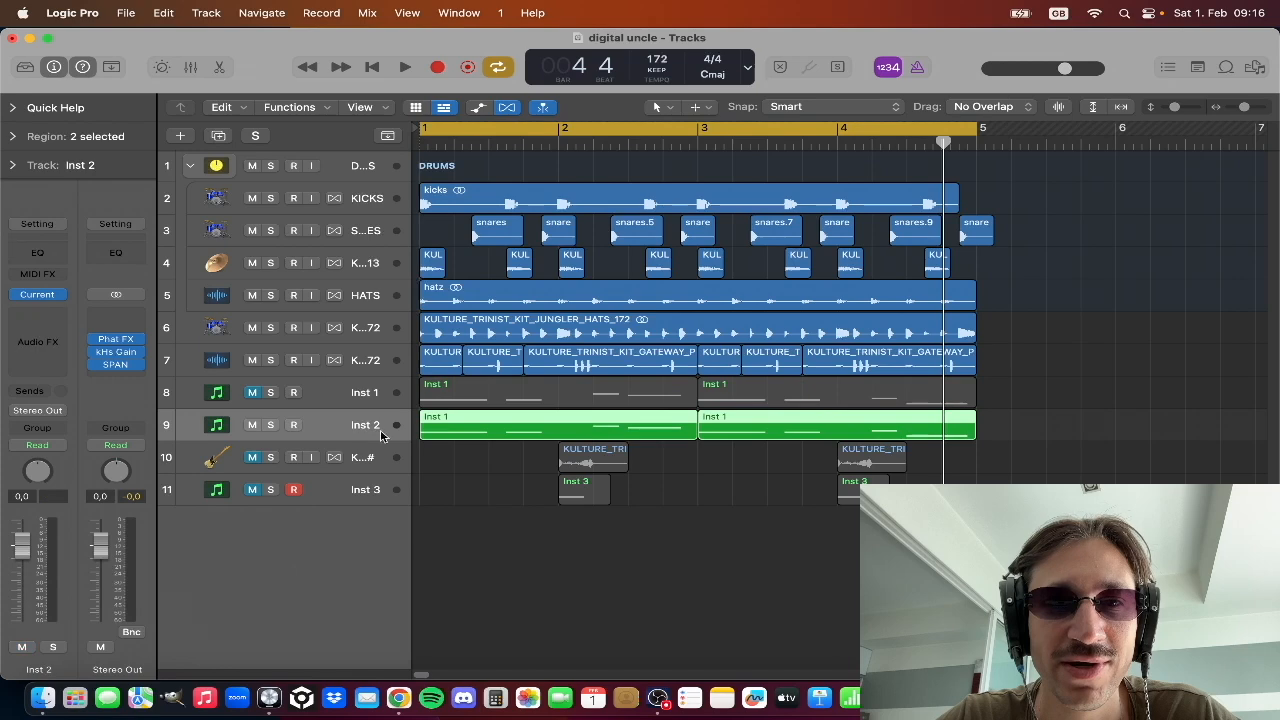
- Play the loop with Inst 2's bass and open that track's Current synth
left_click(452, 437)
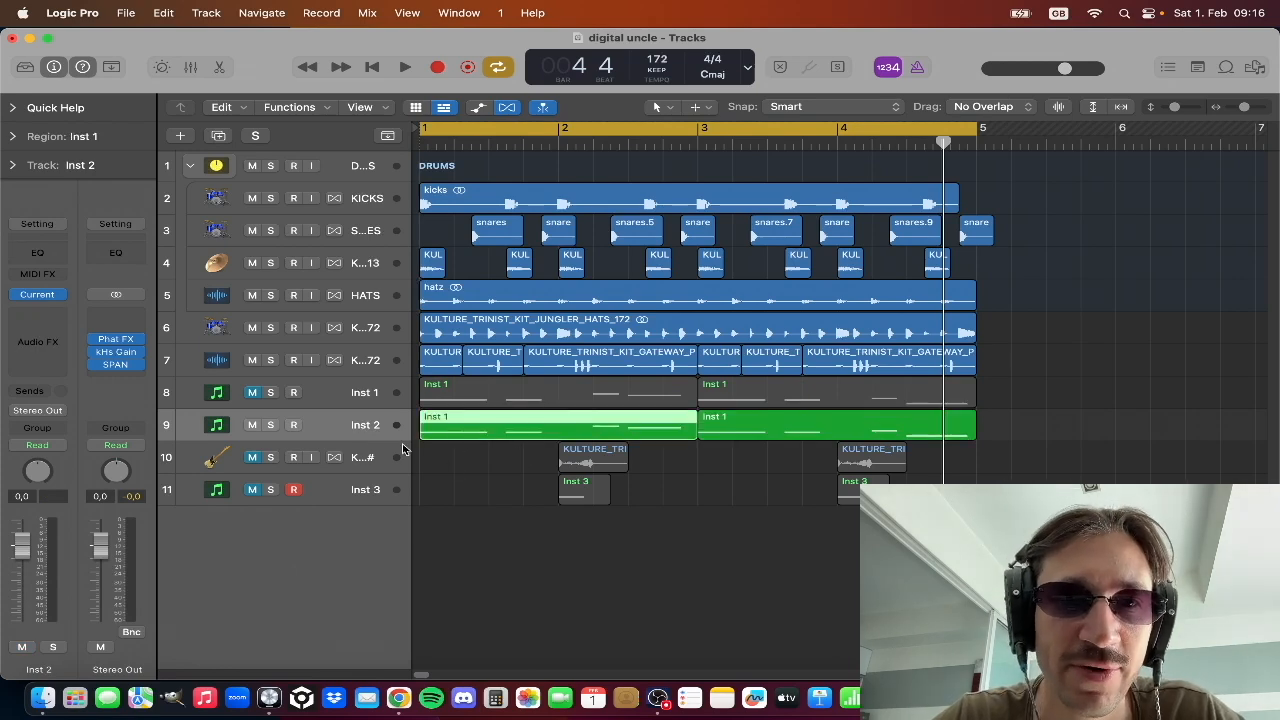
key("space")
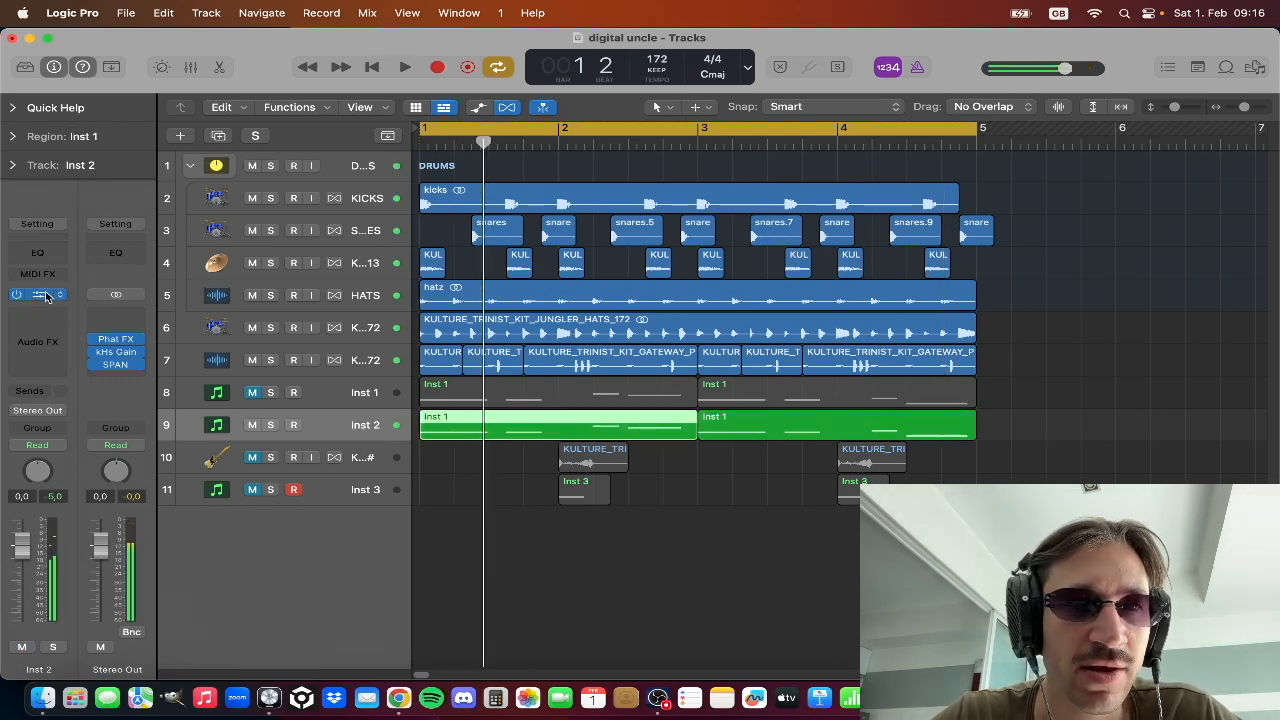
left_click(45, 295)
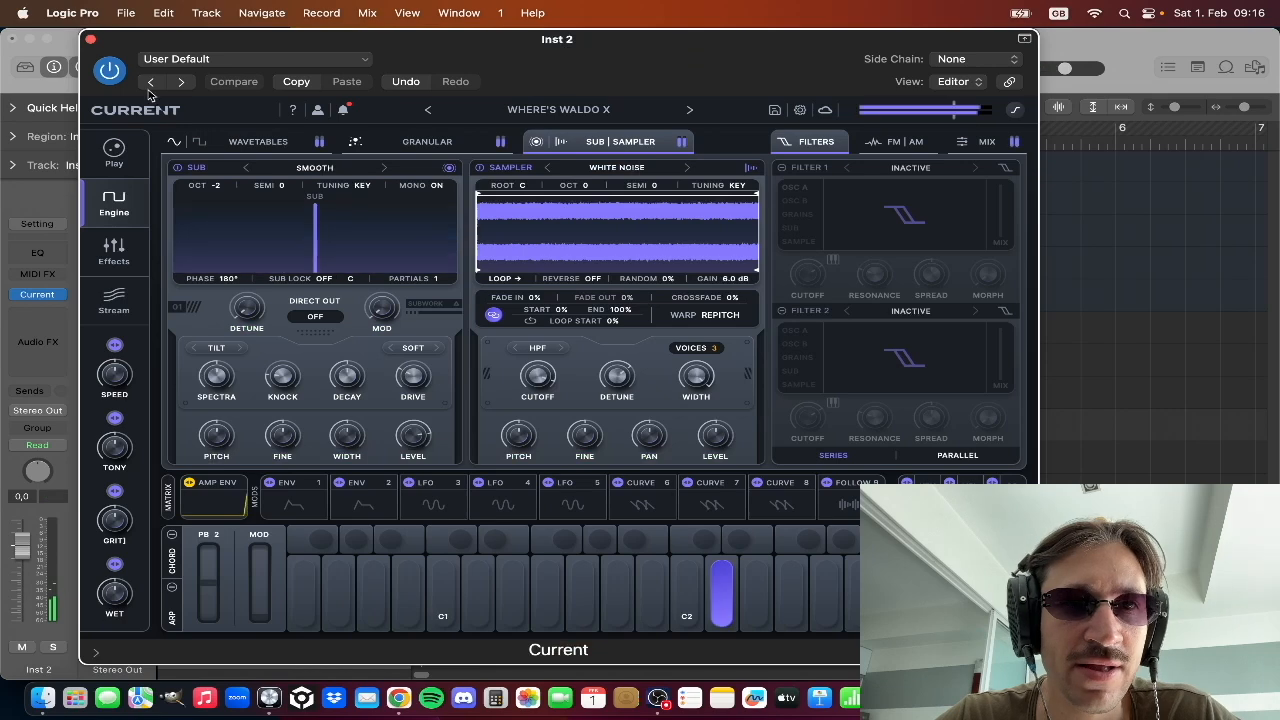
- Play the loop with Inst 2's bass and check its low end in the SPAN analyzer on the Stereo Out
left_click(90, 39)
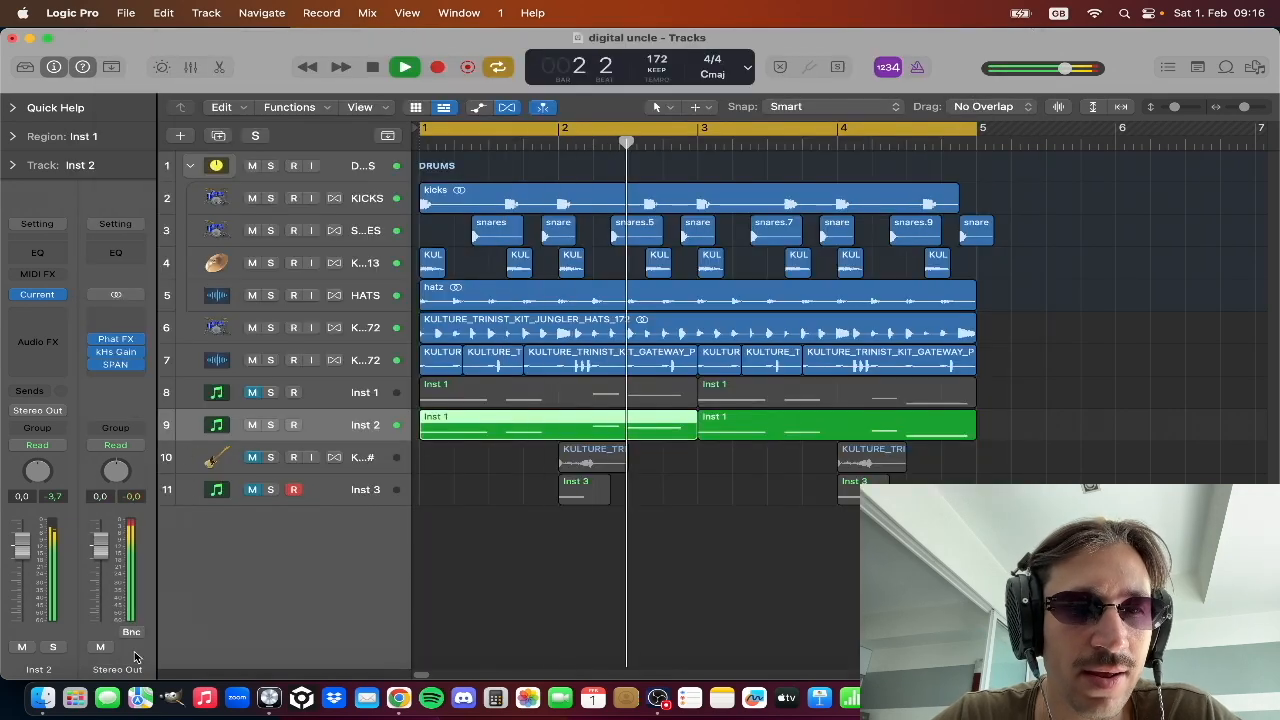
key("space")
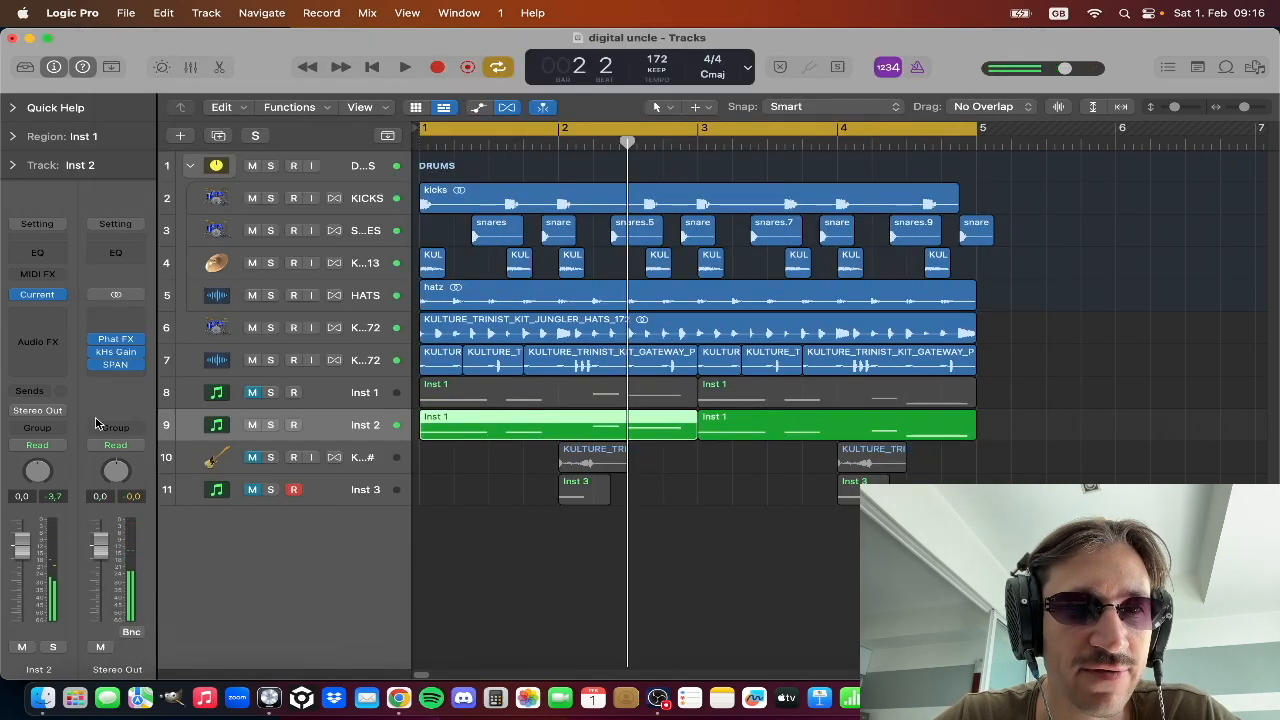
left_click(144, 358)
key("space")
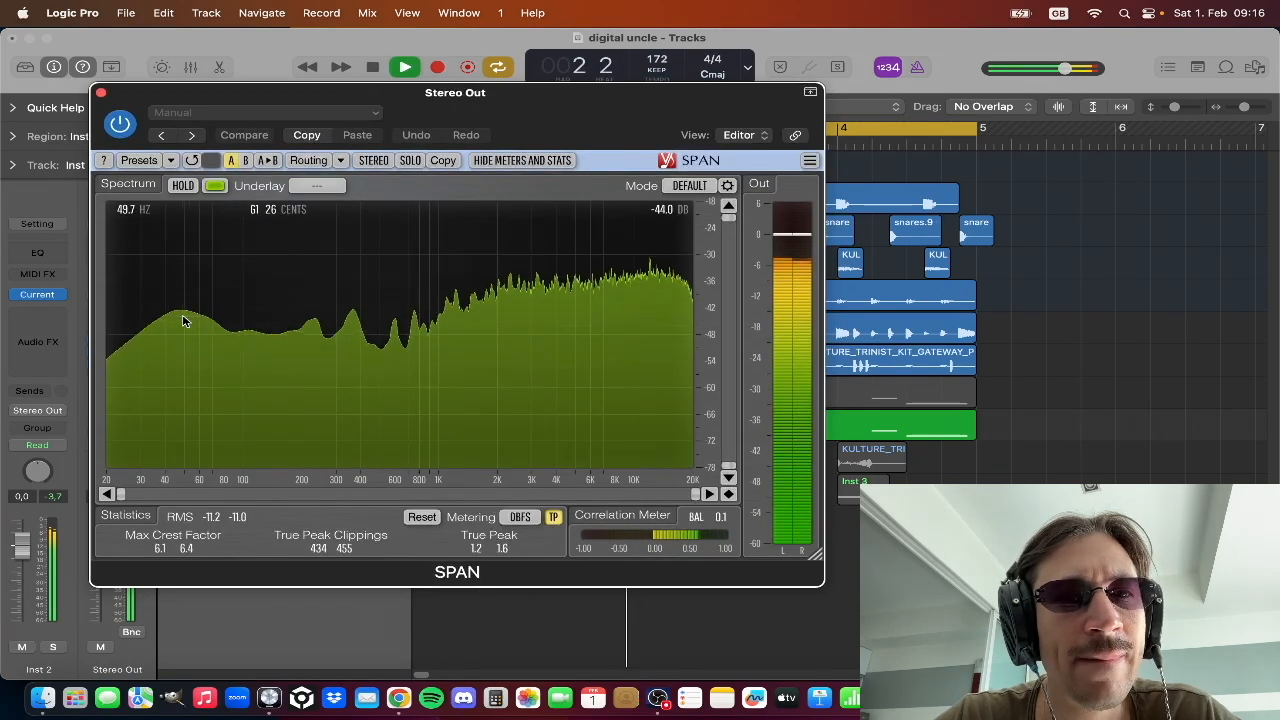
key("space")
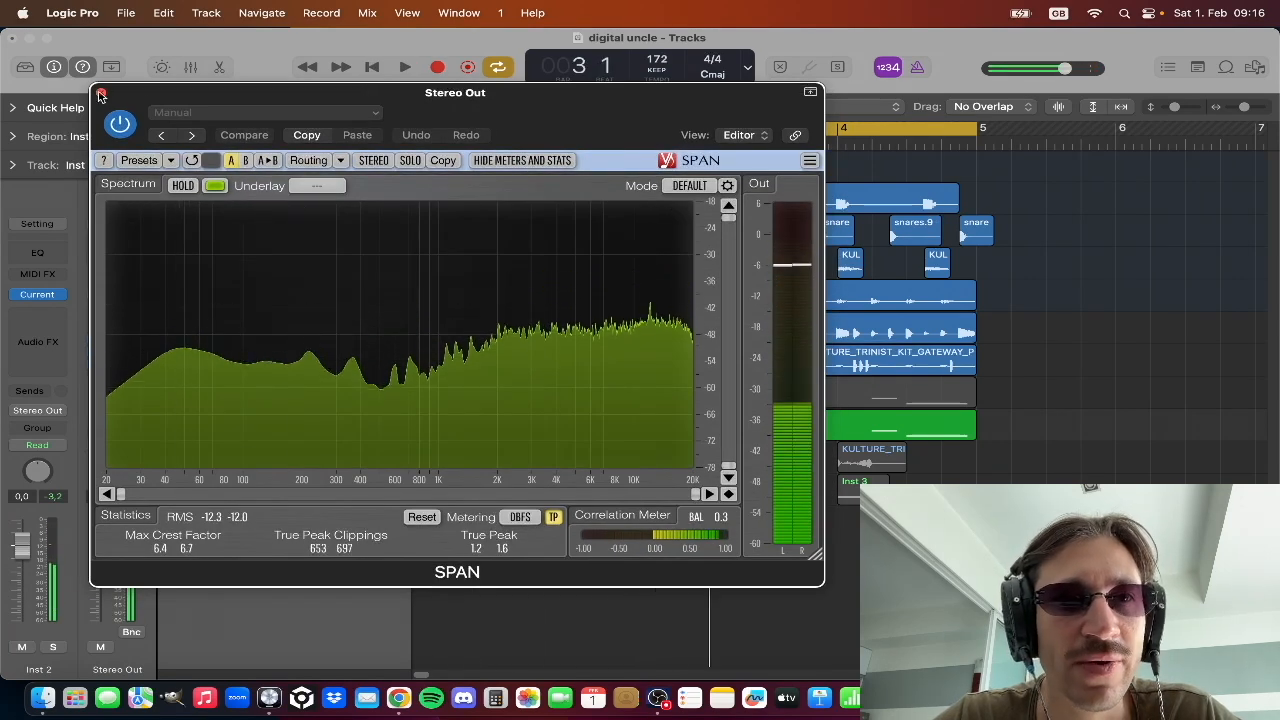
left_click(100, 93)
- Raise the sub oscillator's level in Inst 2's Current synth to 5.4 dB while the loop plays
left_click(40, 295)
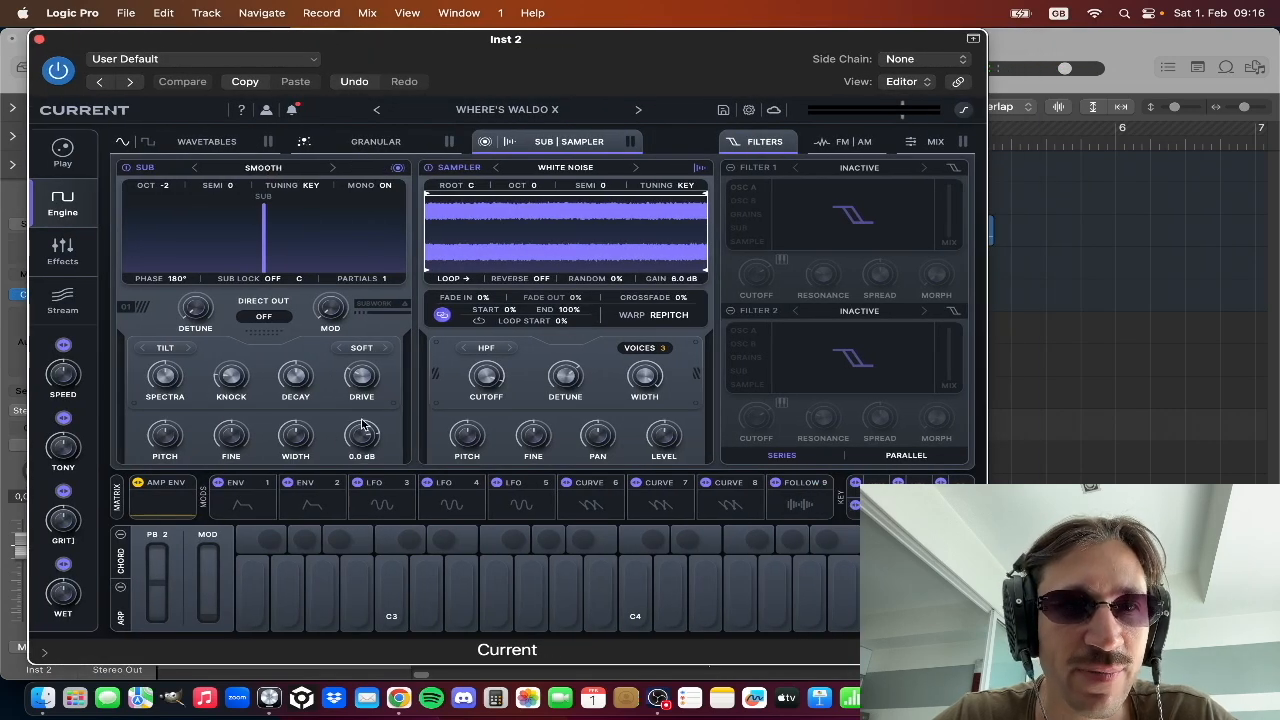
key("space")
left_click_drag(368, 431, 362, 420)
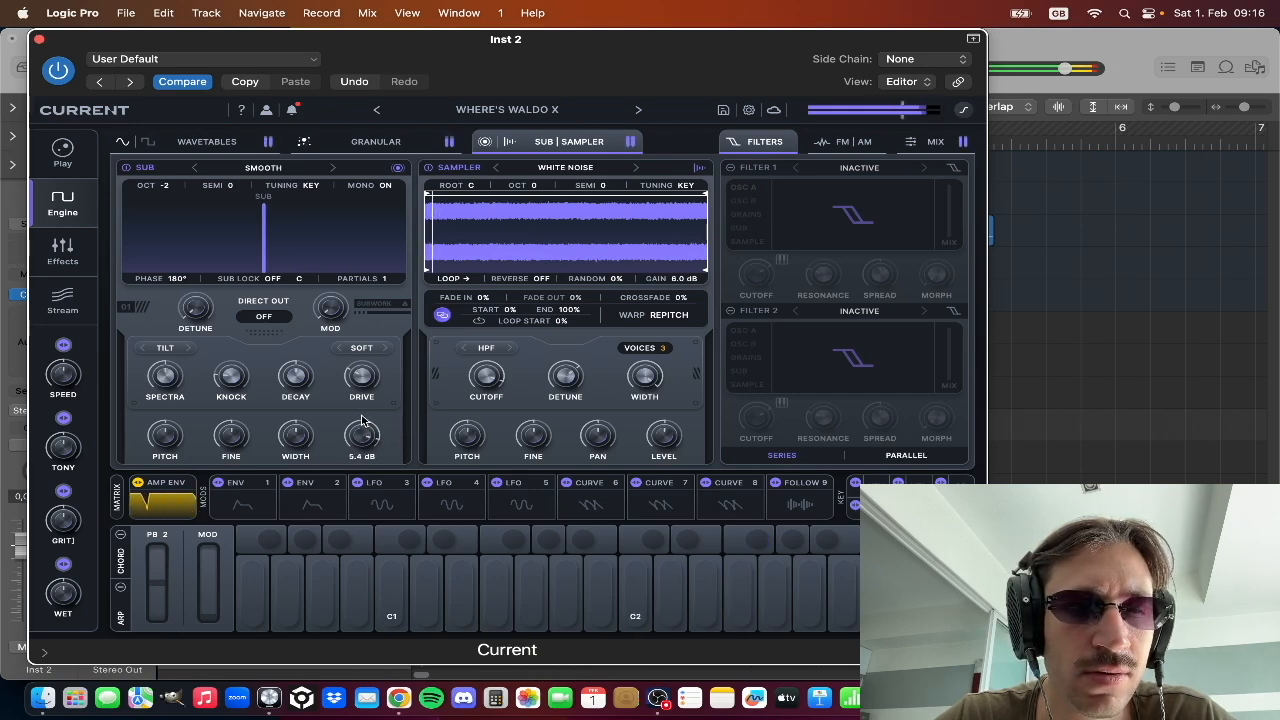
- Examine the effect of Inst 2's raised sub level in SPAN on the Stereo Out
left_click(39, 40)
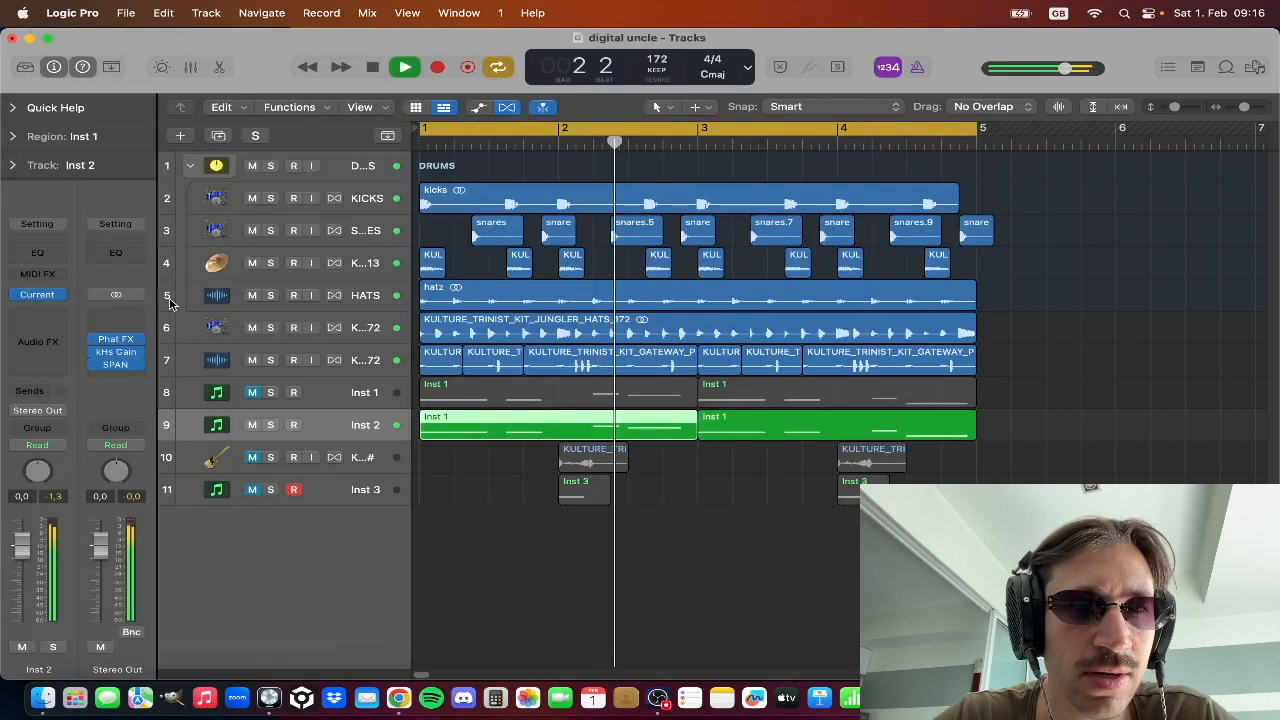
left_click(115, 368)
left_click_drag(470, 148, 431, 120)
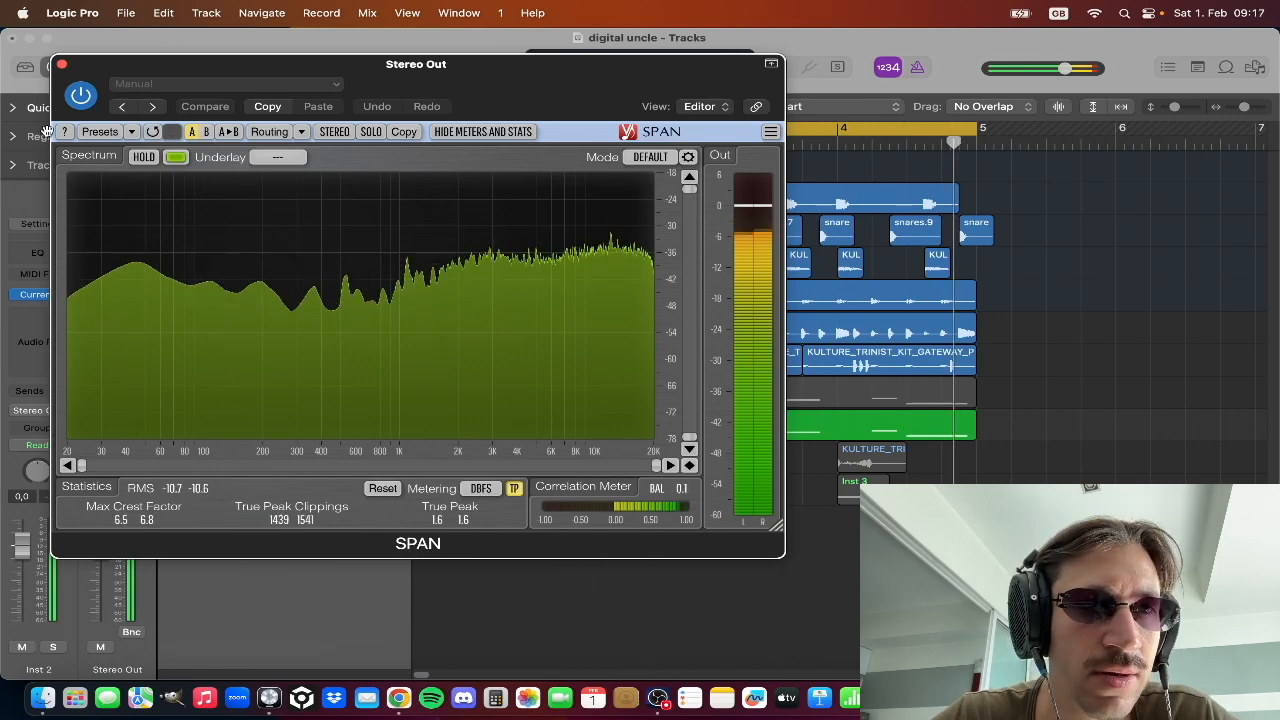
left_click(61, 64)
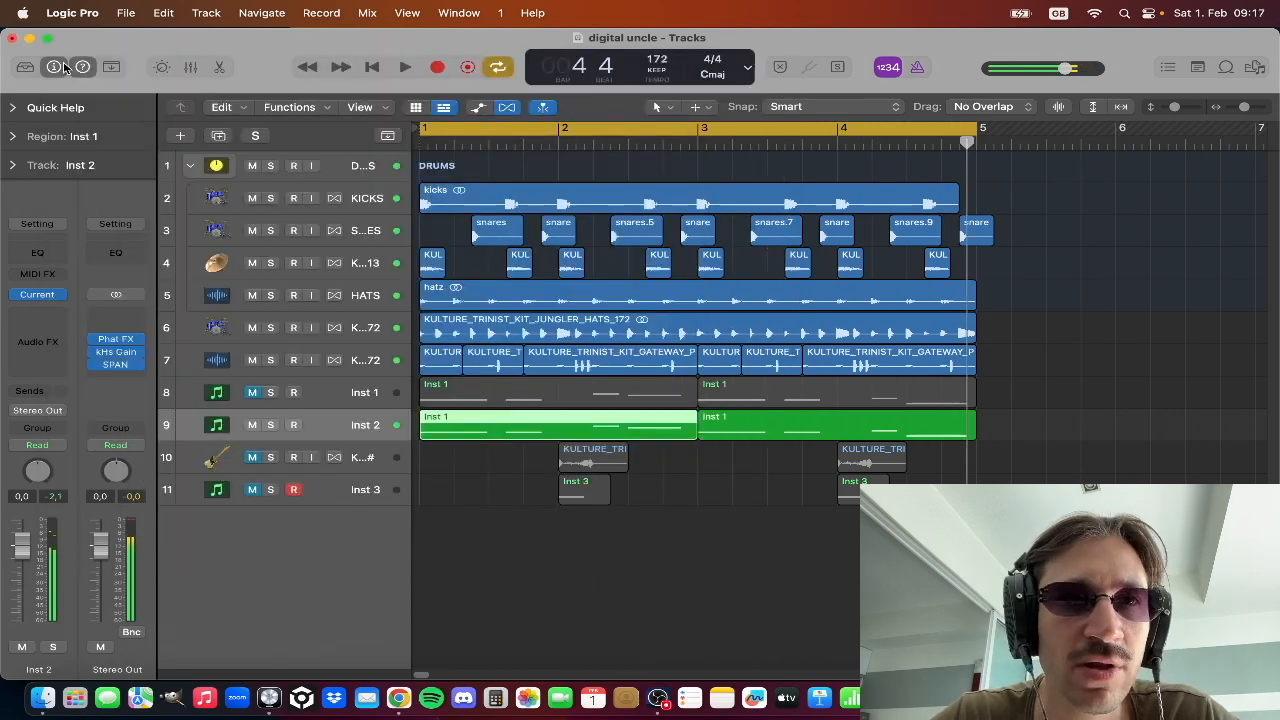
- Review the sub oscillator's drive and settings in Inst 2's Current synth during playback, and look at SPAN again
left_click(40, 295)
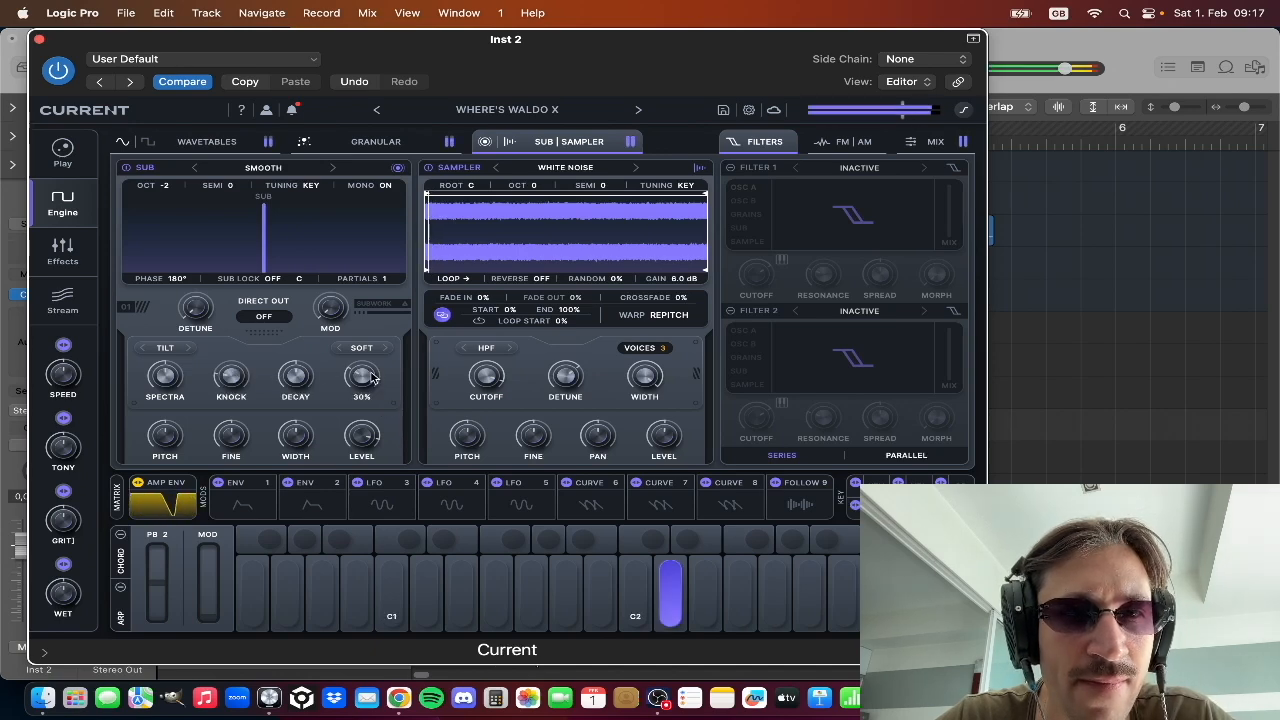
scroll(371, 438, "up", 2)
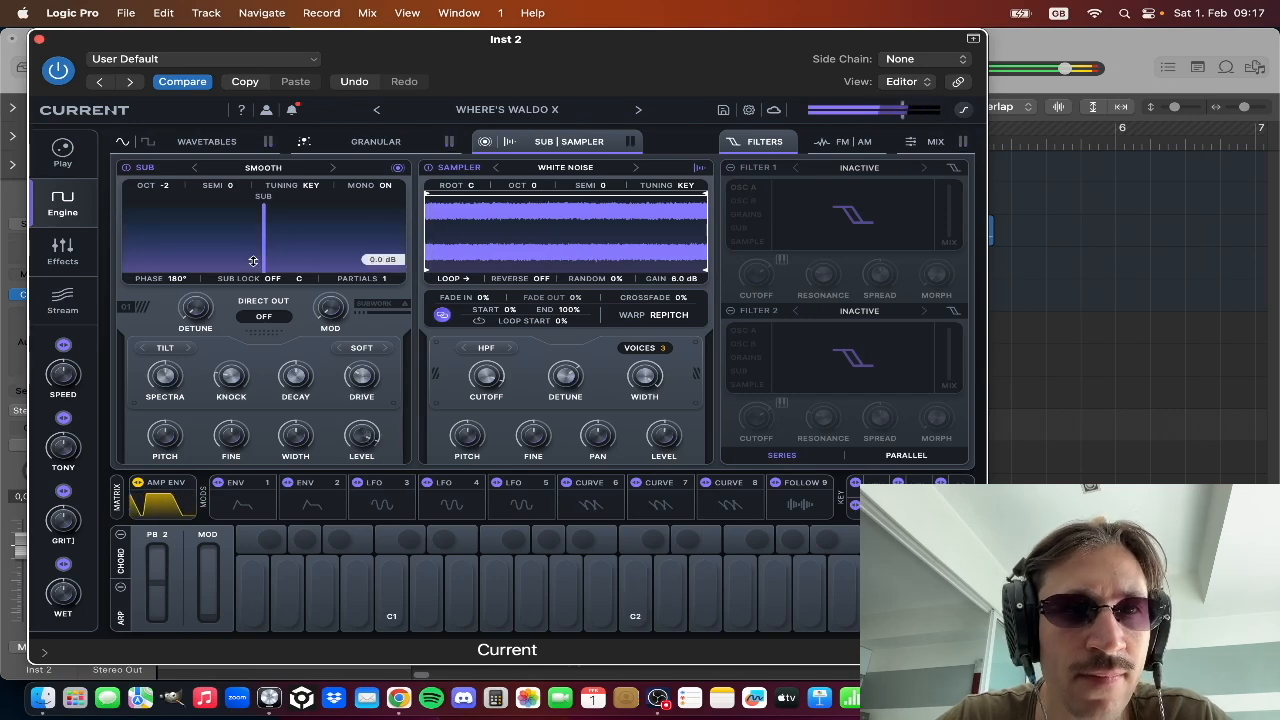
left_click(40, 39)
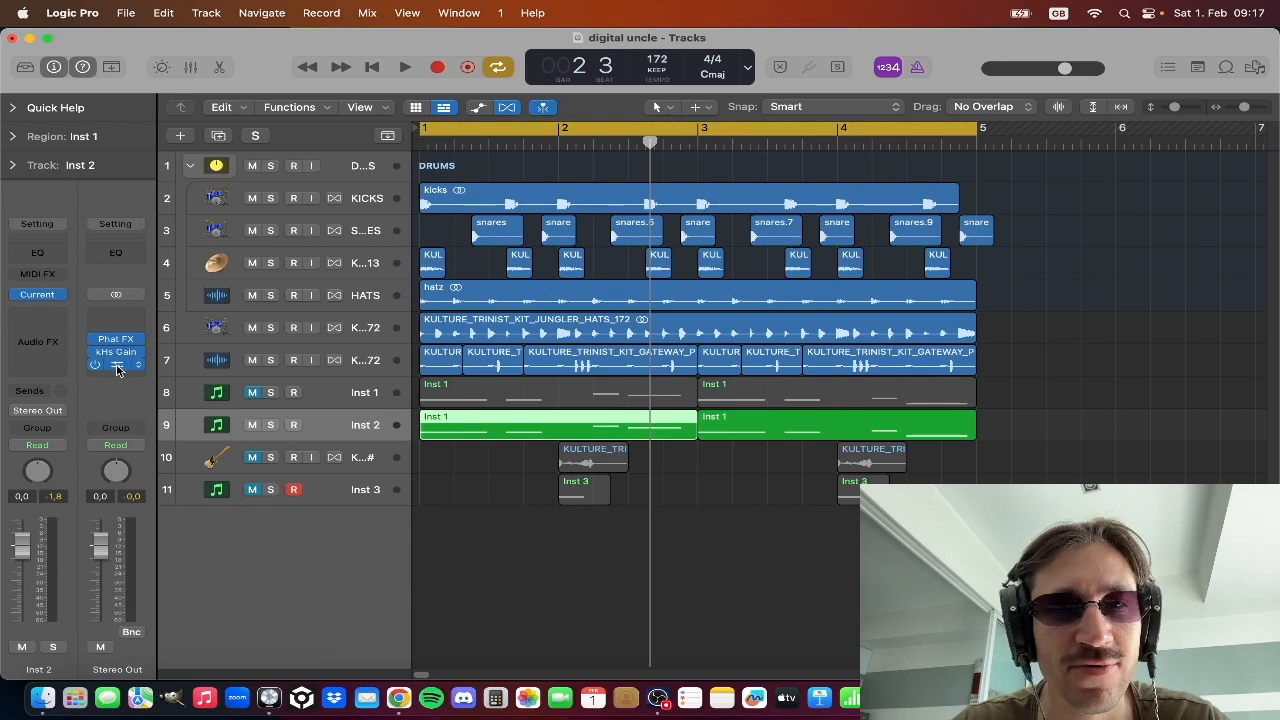
left_click(117, 366)
left_click(63, 66)
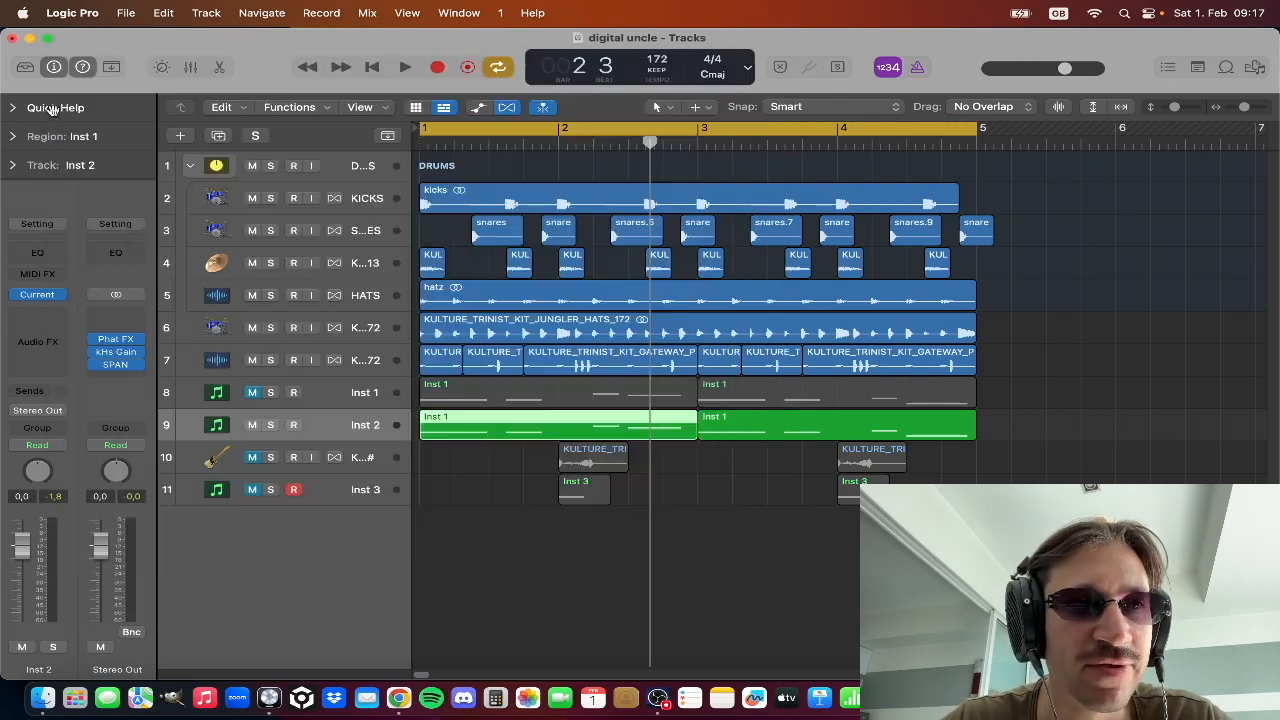
- Enable Filter 1 in Inst 2's Current synth, route OSC A through it and set its type to HP 12
left_click(37, 296)
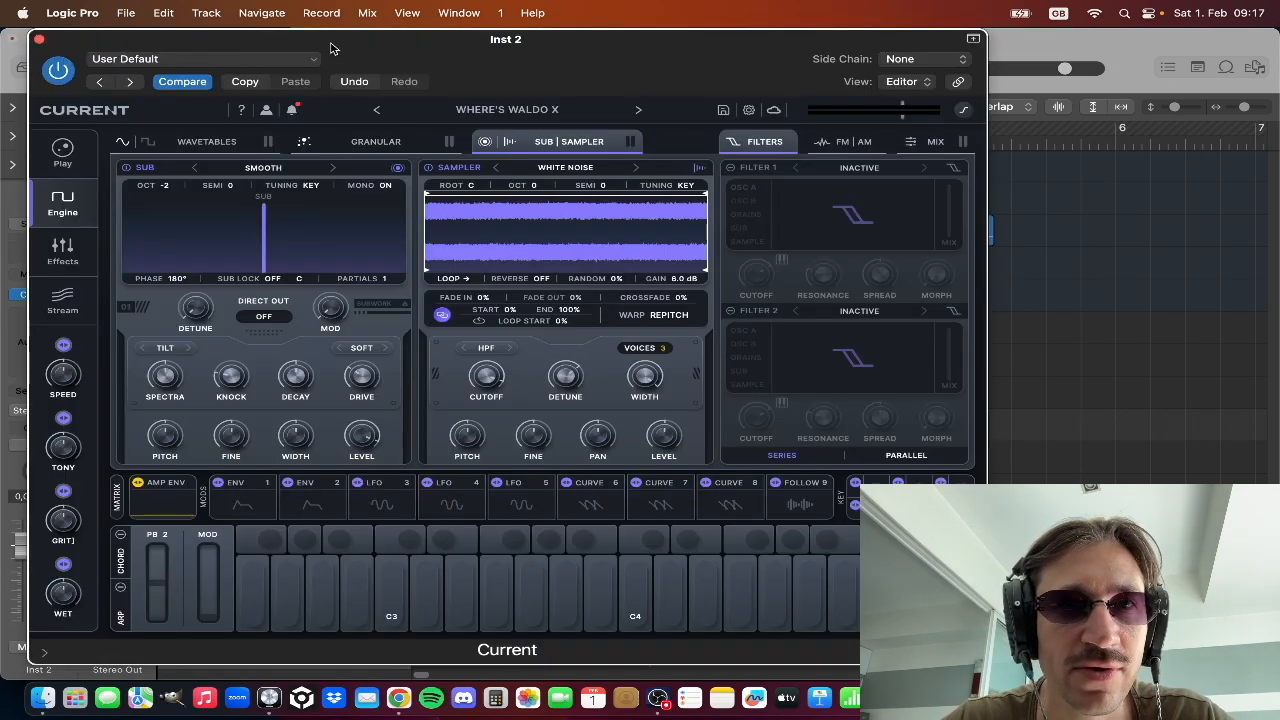
left_click(168, 142)
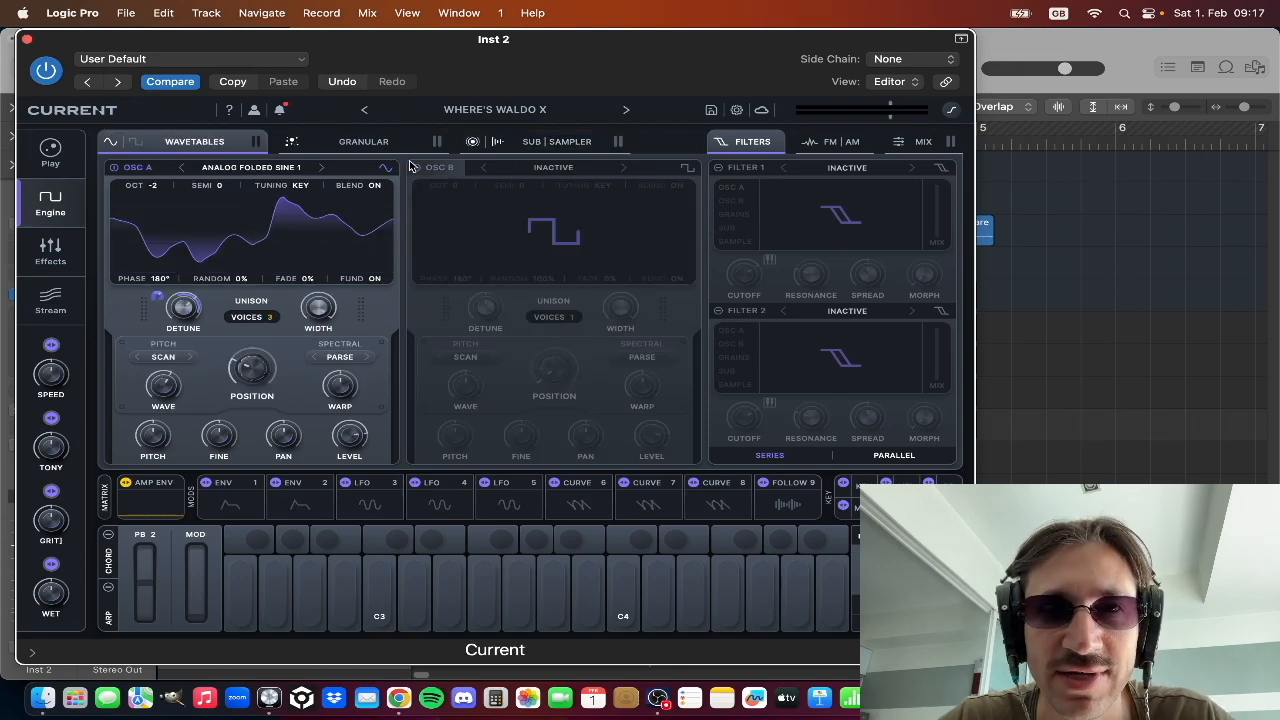
left_click(729, 188)
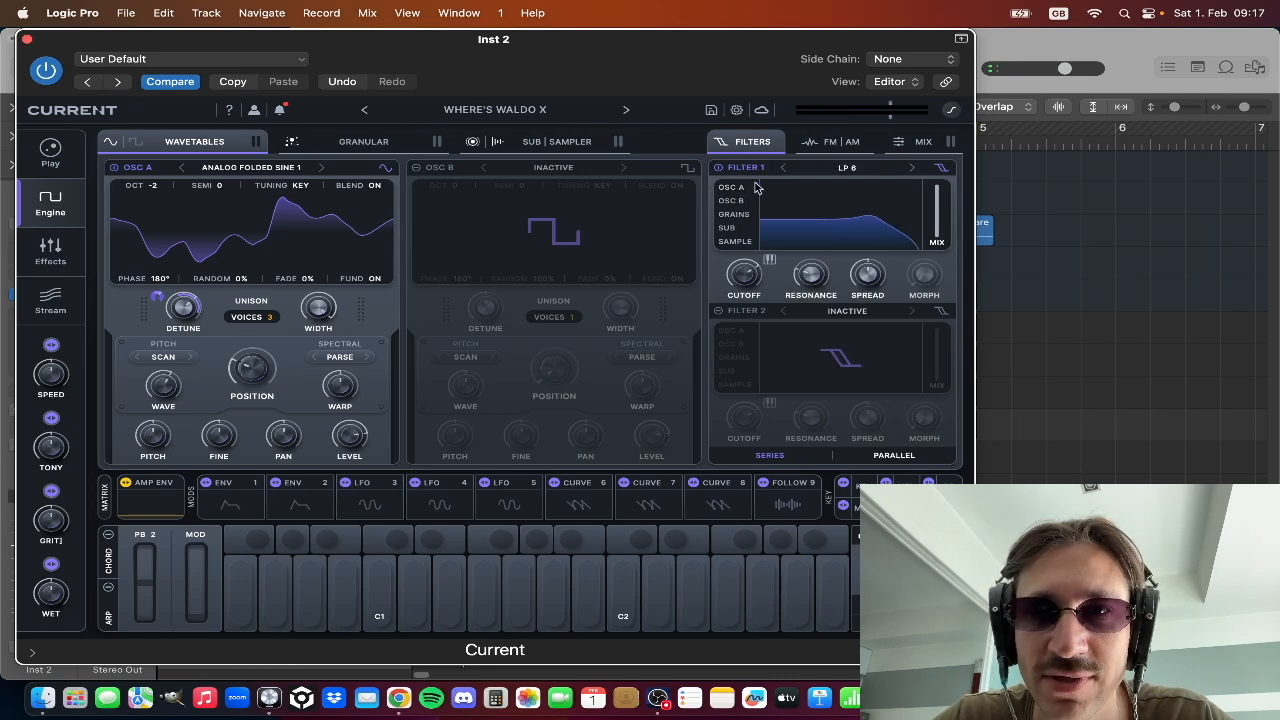
left_click(783, 168)
left_click(843, 167)
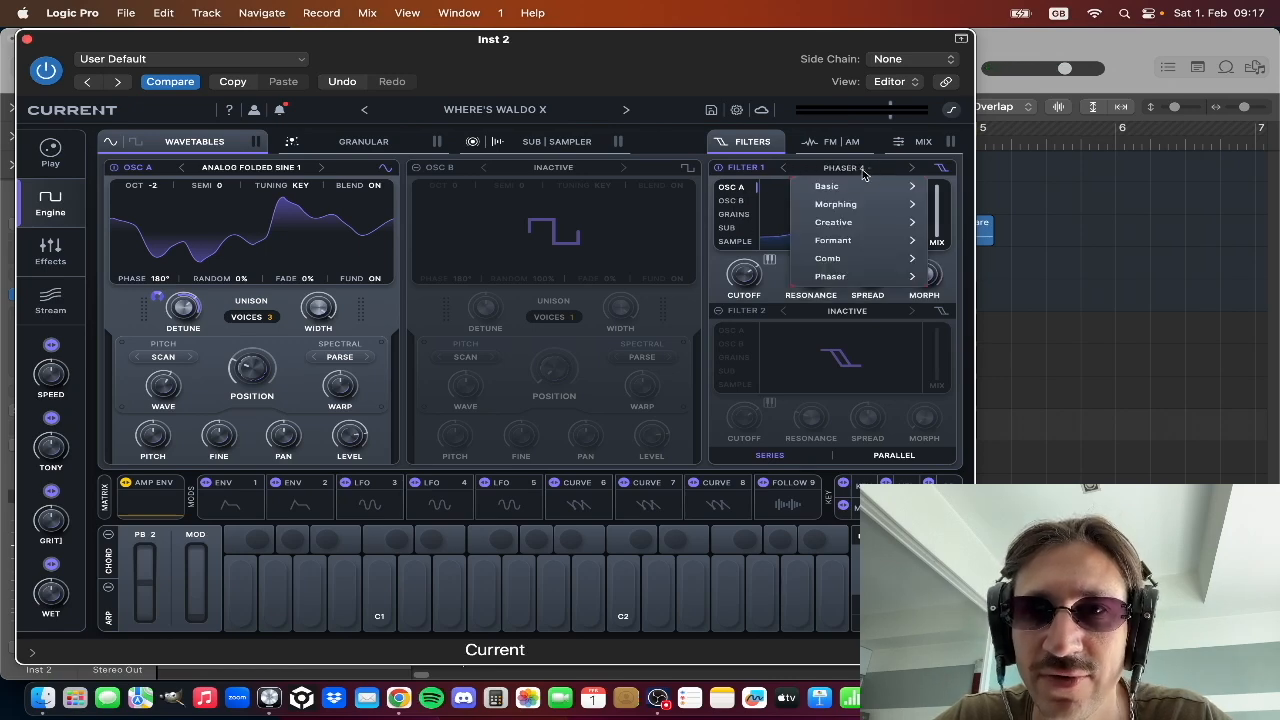
mouse_move(847, 186)
left_click(964, 296)
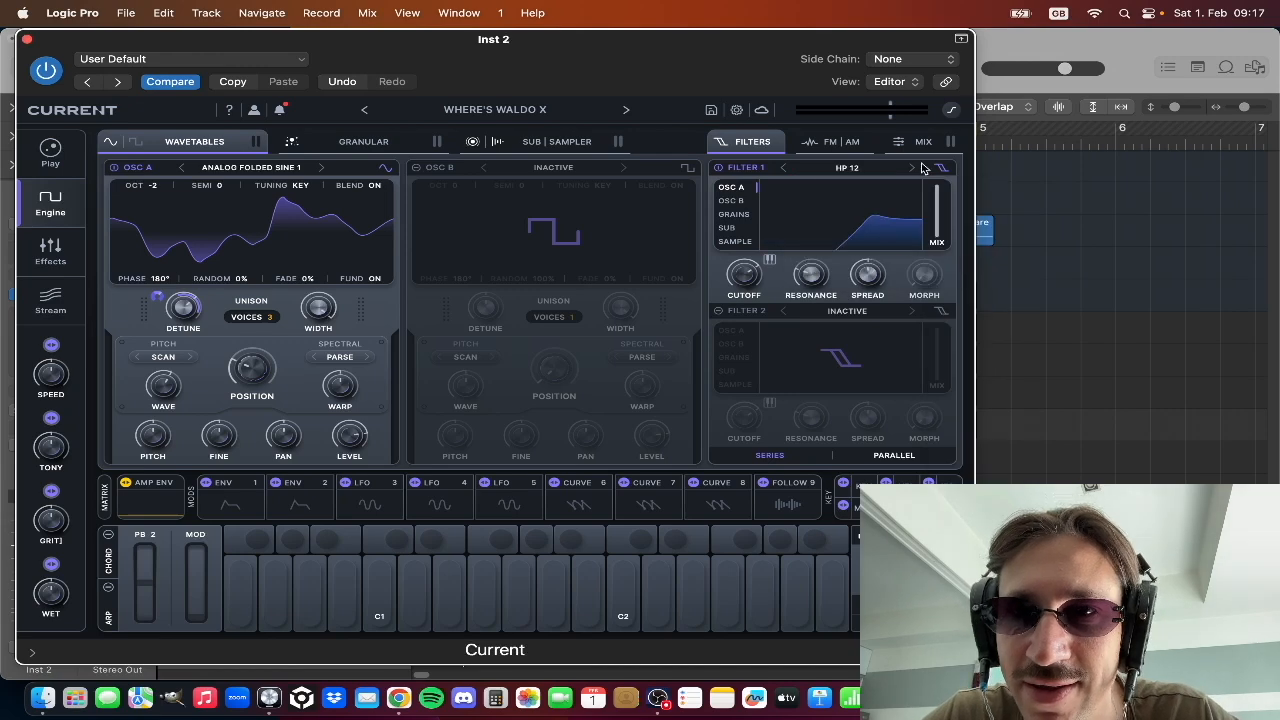
- Lower Filter 1's cutoff to 132 Hz and compare it with the sub oscillator's settings while the loop plays
left_click_drag(871, 230, 797, 243)
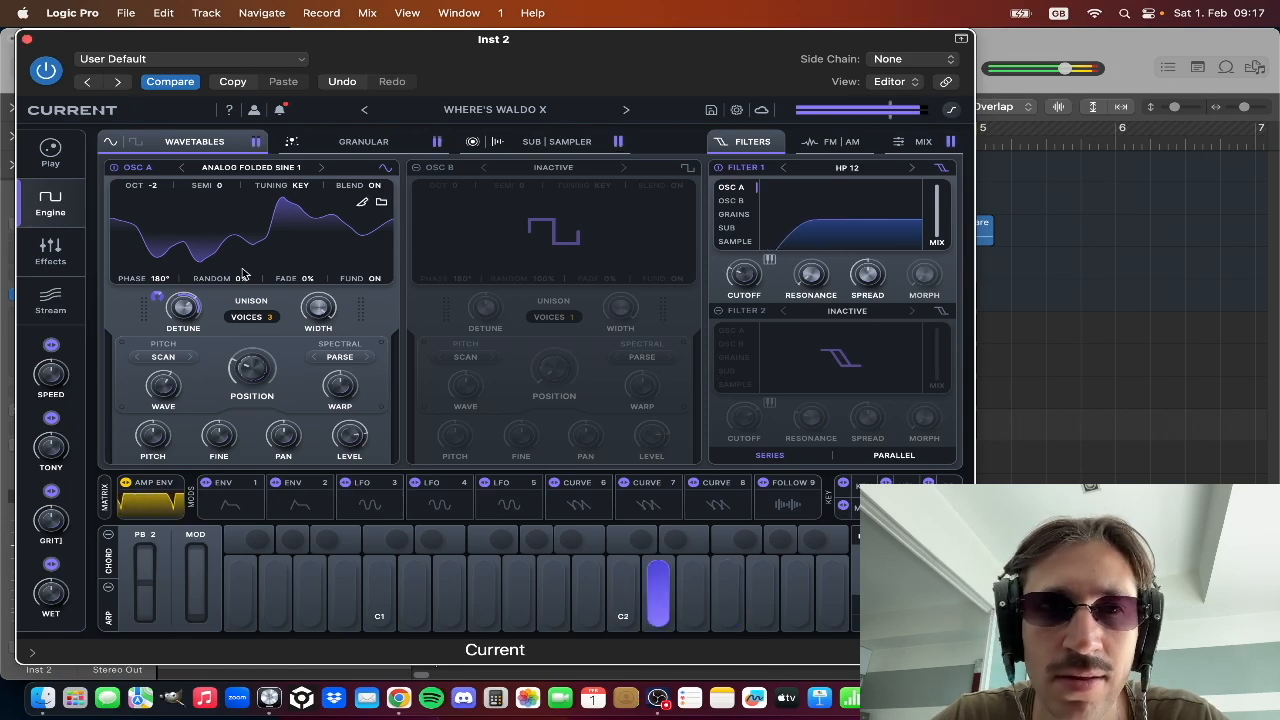
left_click(556, 141)
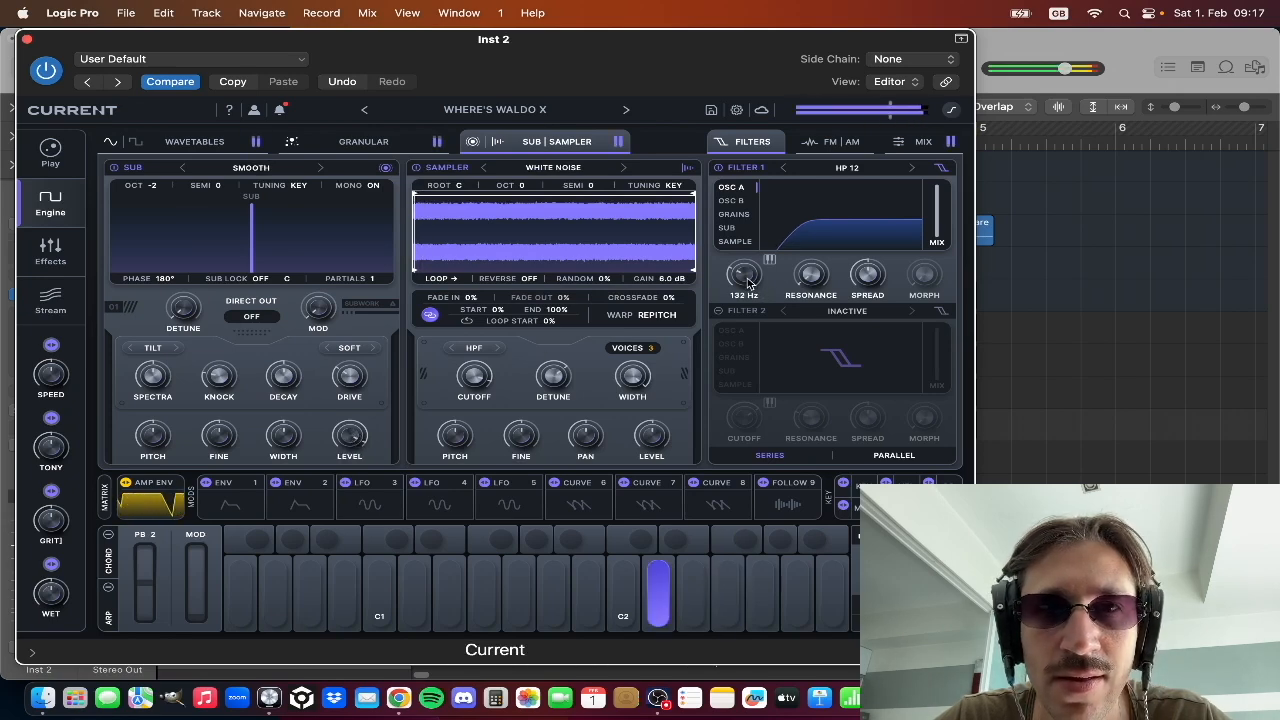
left_click(27, 39)
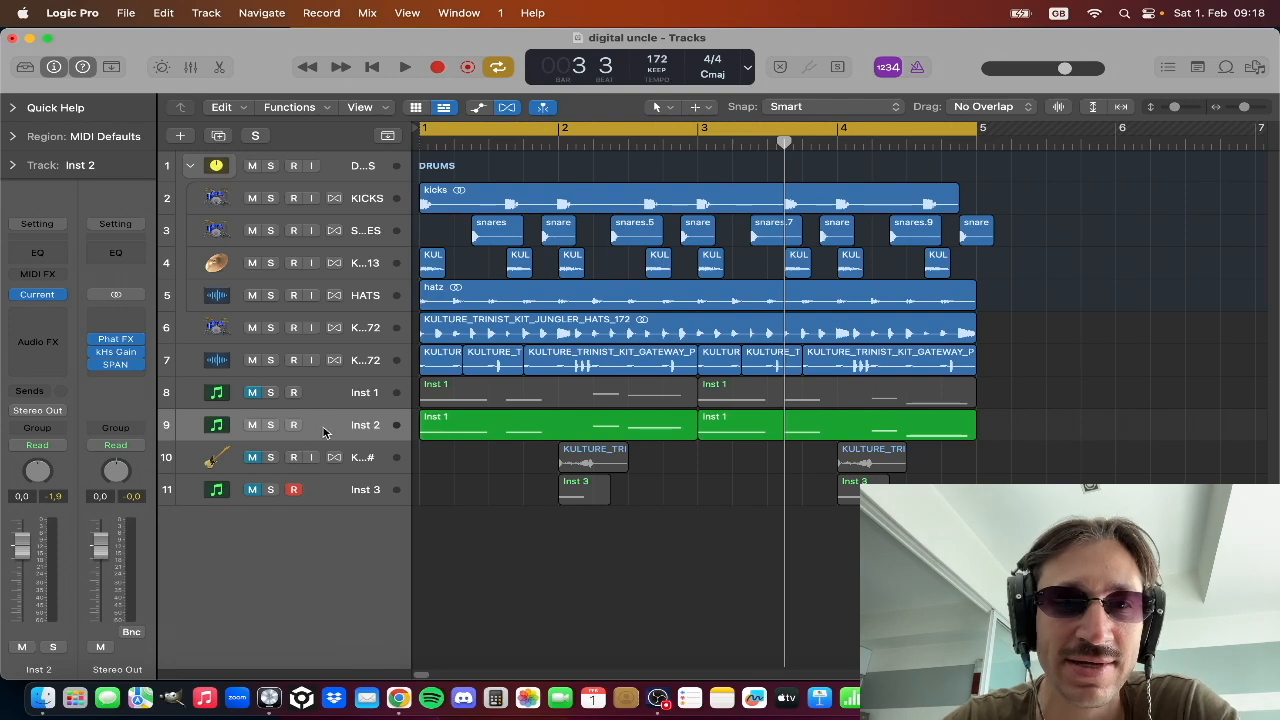
- Play the loop and examine the low end of Inst 2's high-passed patch in SPAN on the Stereo Out
left_click(35, 293)
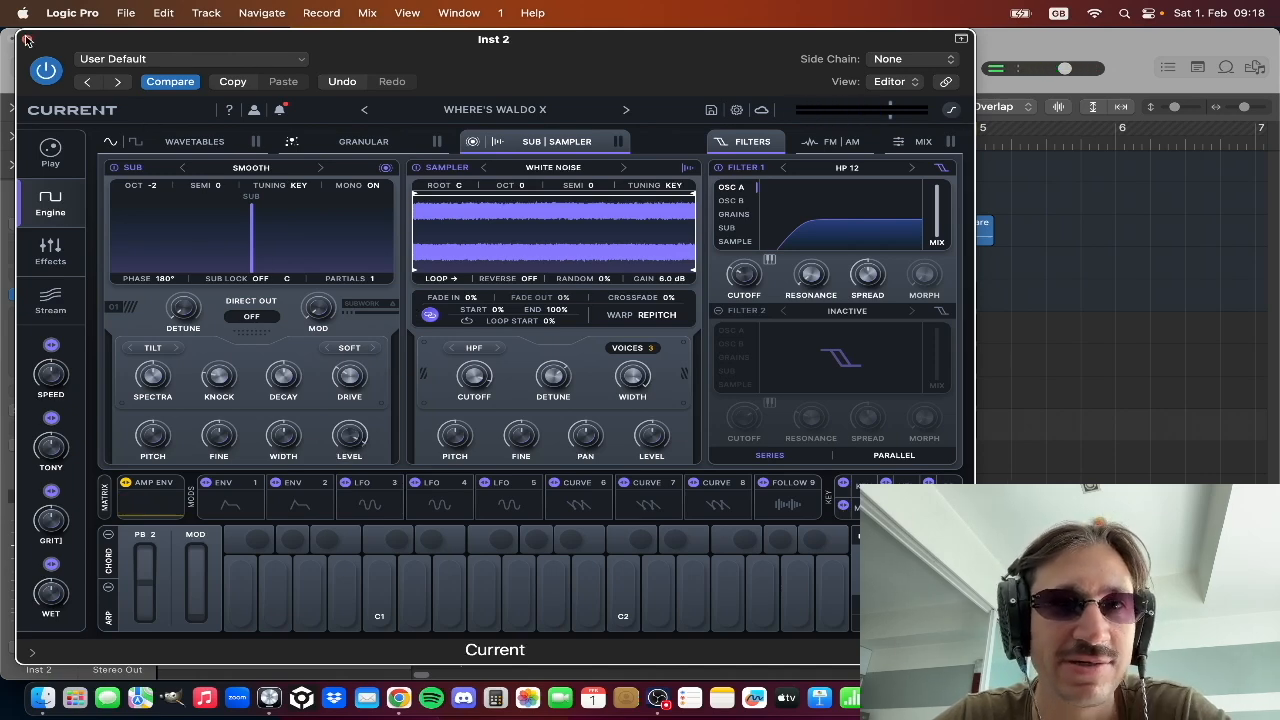
left_click(26, 39)
key("space")
key("space")
left_click(116, 364)
key("space")
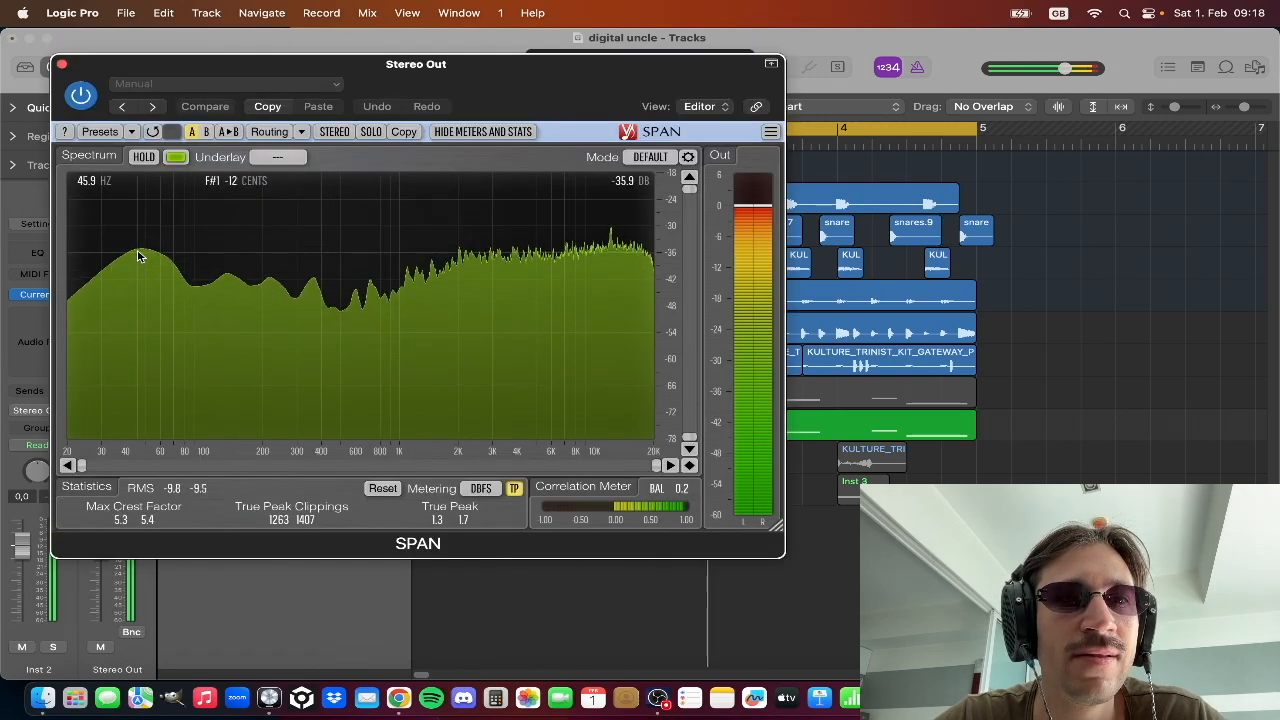
key("space")
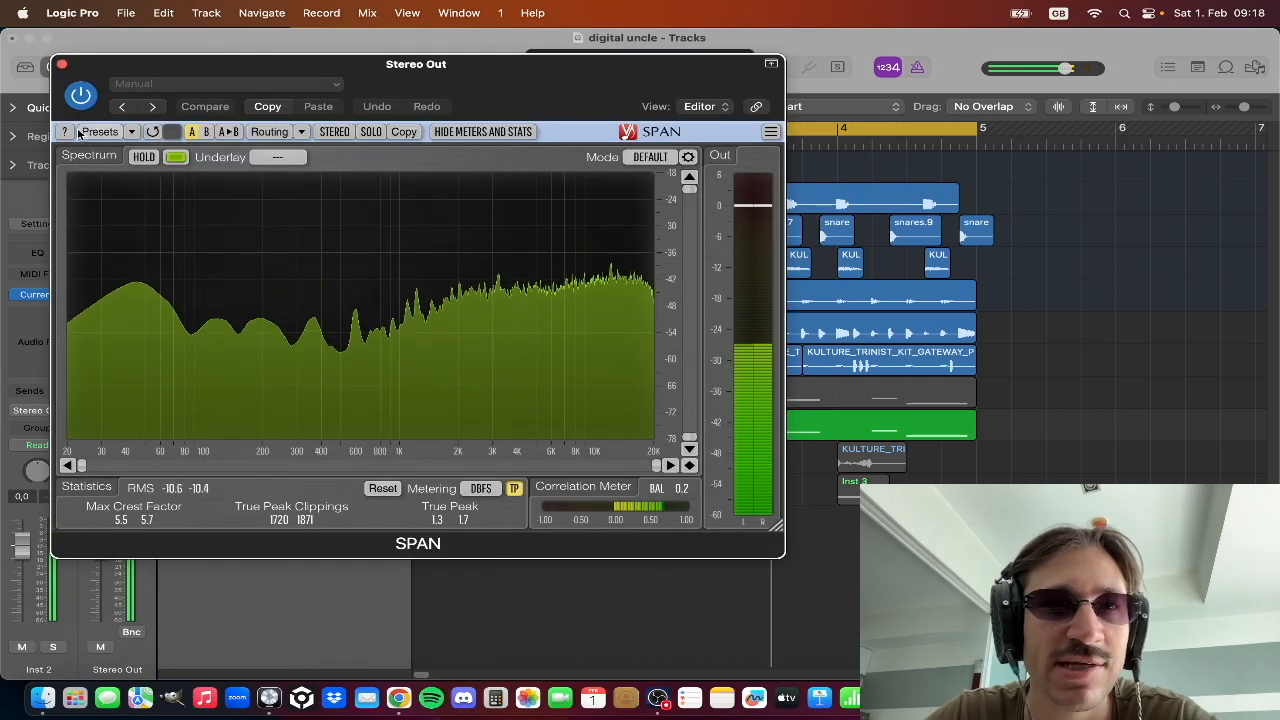
left_click(61, 64)
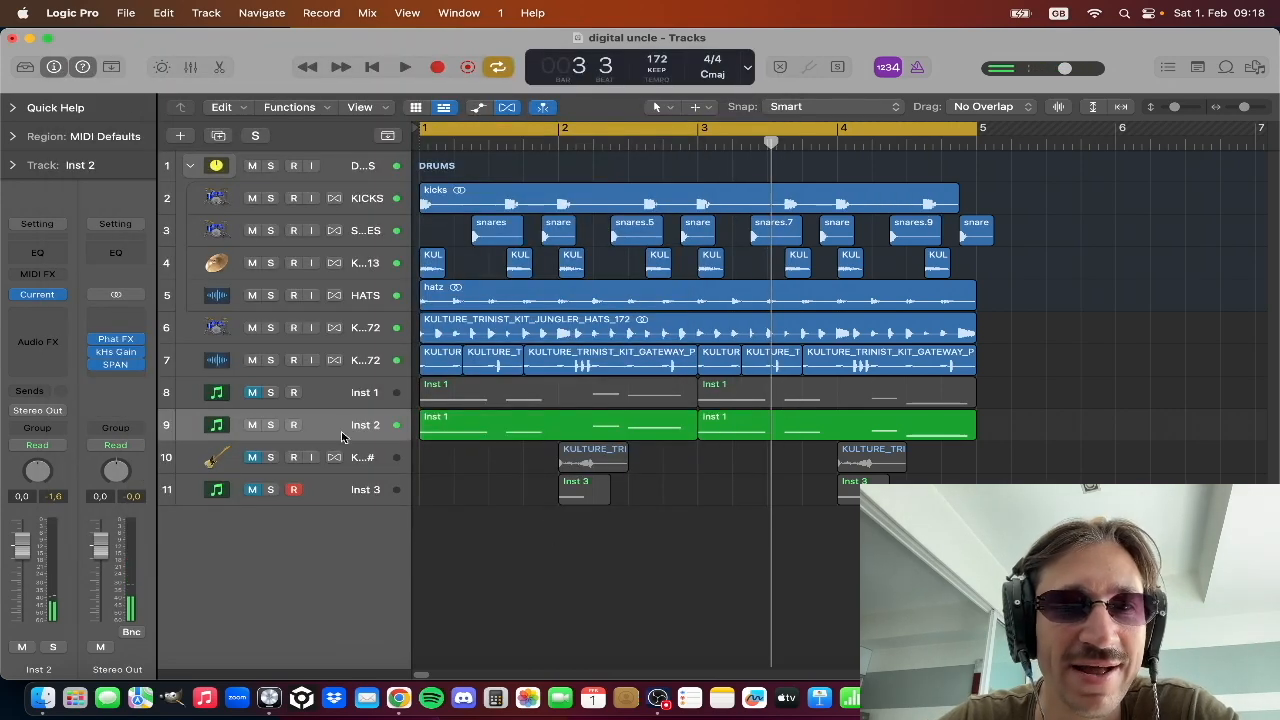
- Mute Inst 2, unmute and select Inst 1, and play the loop with its bass
left_click(252, 425)
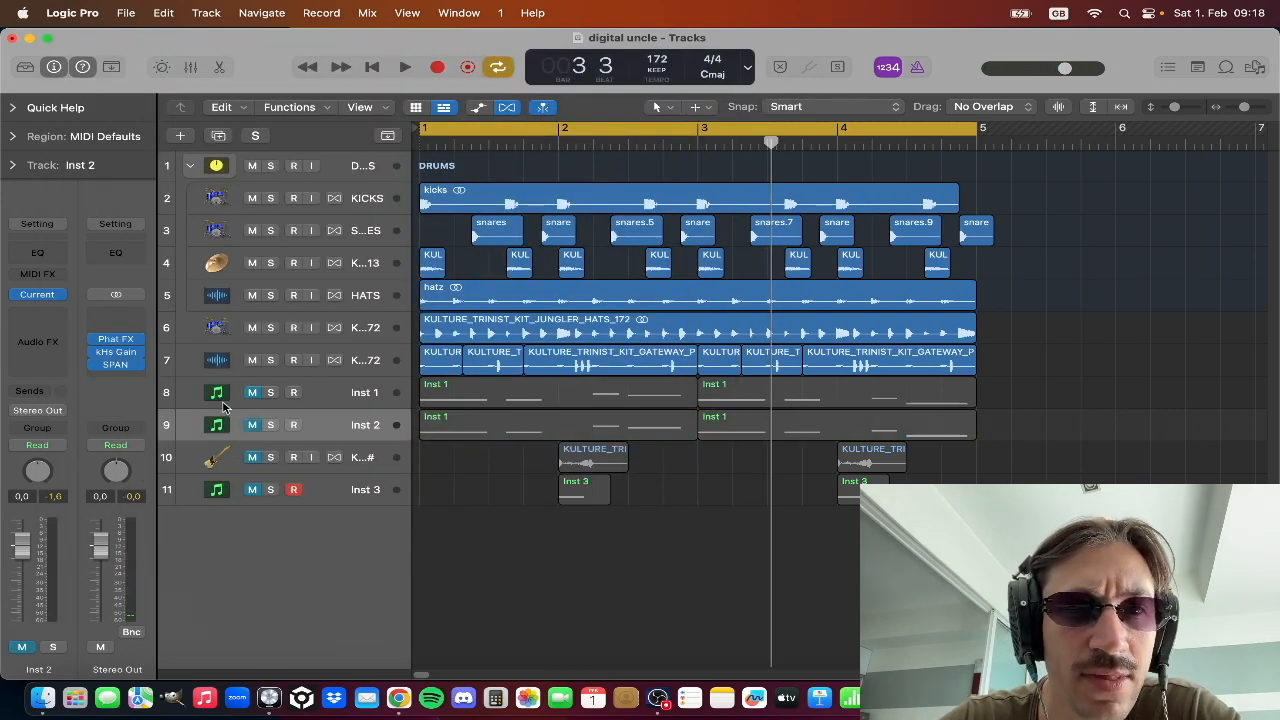
left_click(252, 392)
left_click(357, 394)
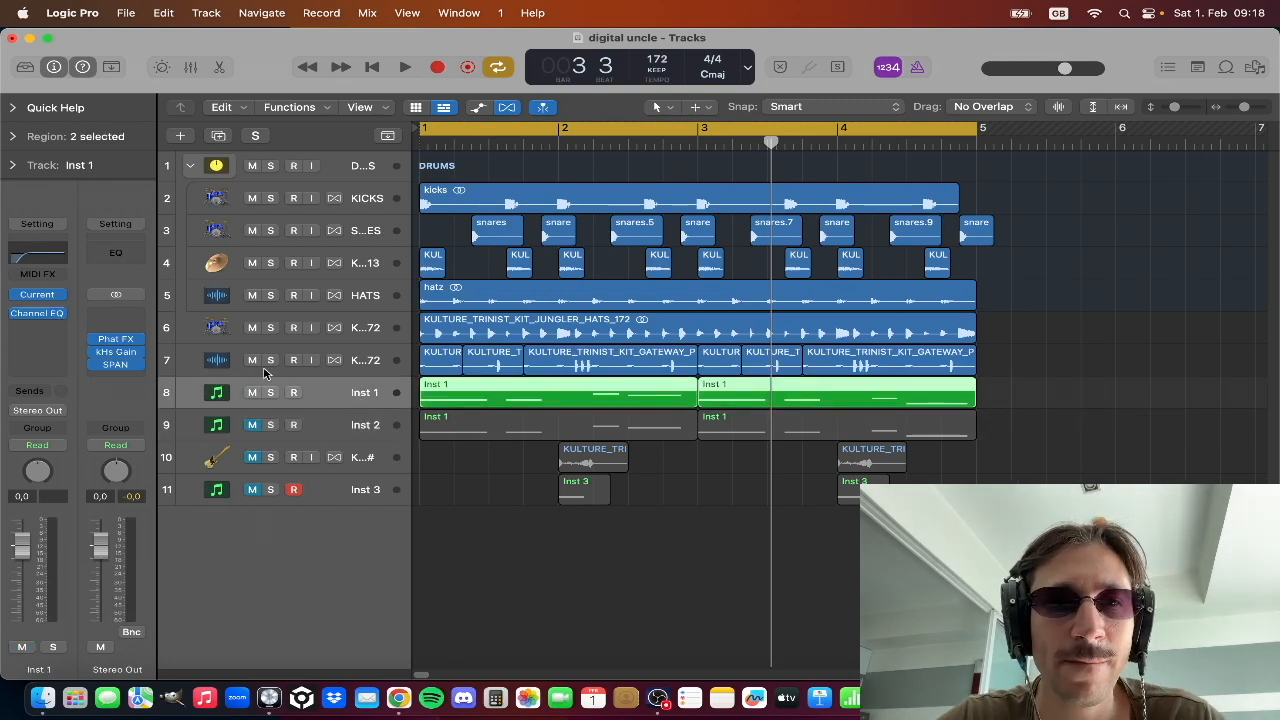
left_click(545, 492)
left_click_drag(1016, 385, 620, 403)
key("space")
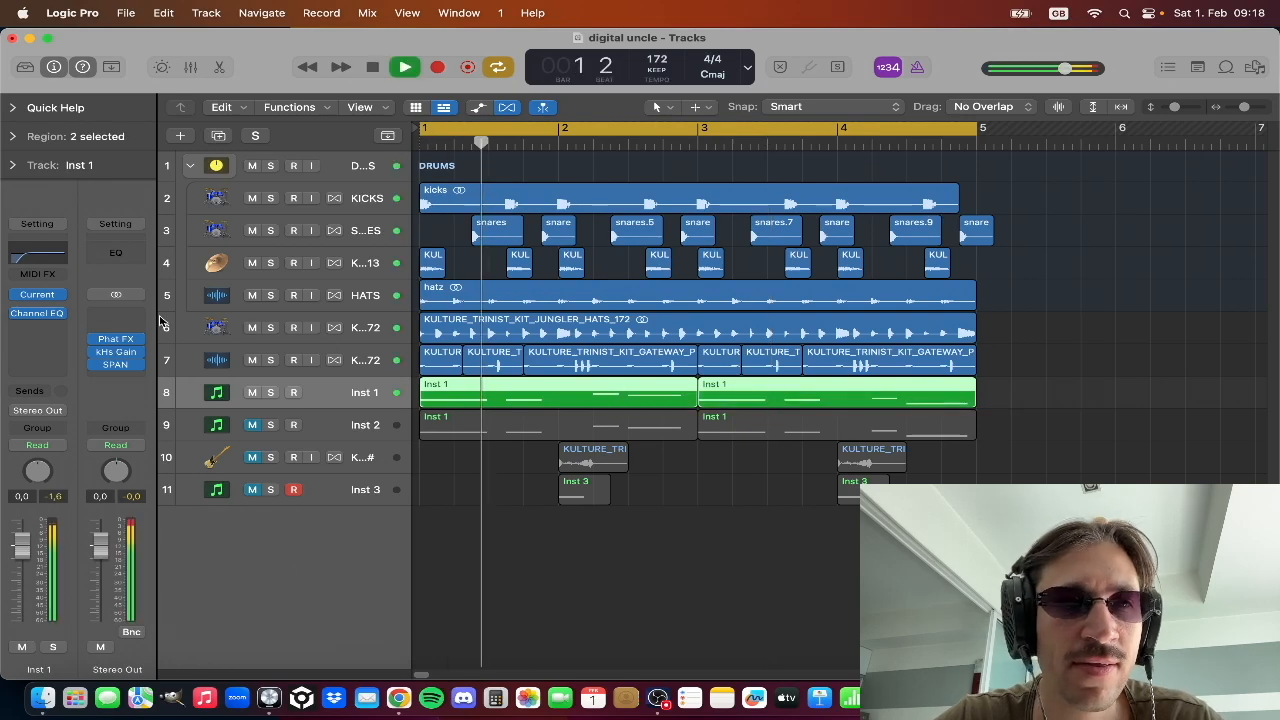
- Inspect the sub settings in Inst 1's Current synth and check its low end in SPAN on the Stereo Out
left_click(55, 291)
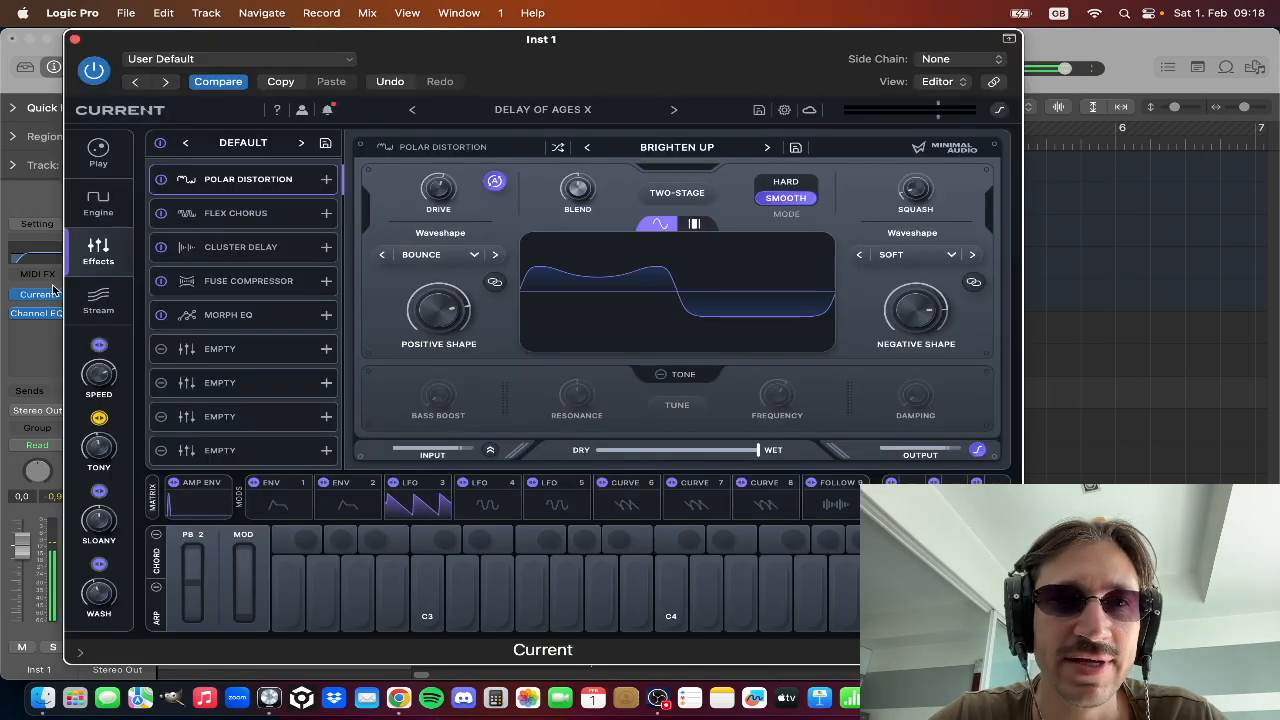
left_click(98, 203)
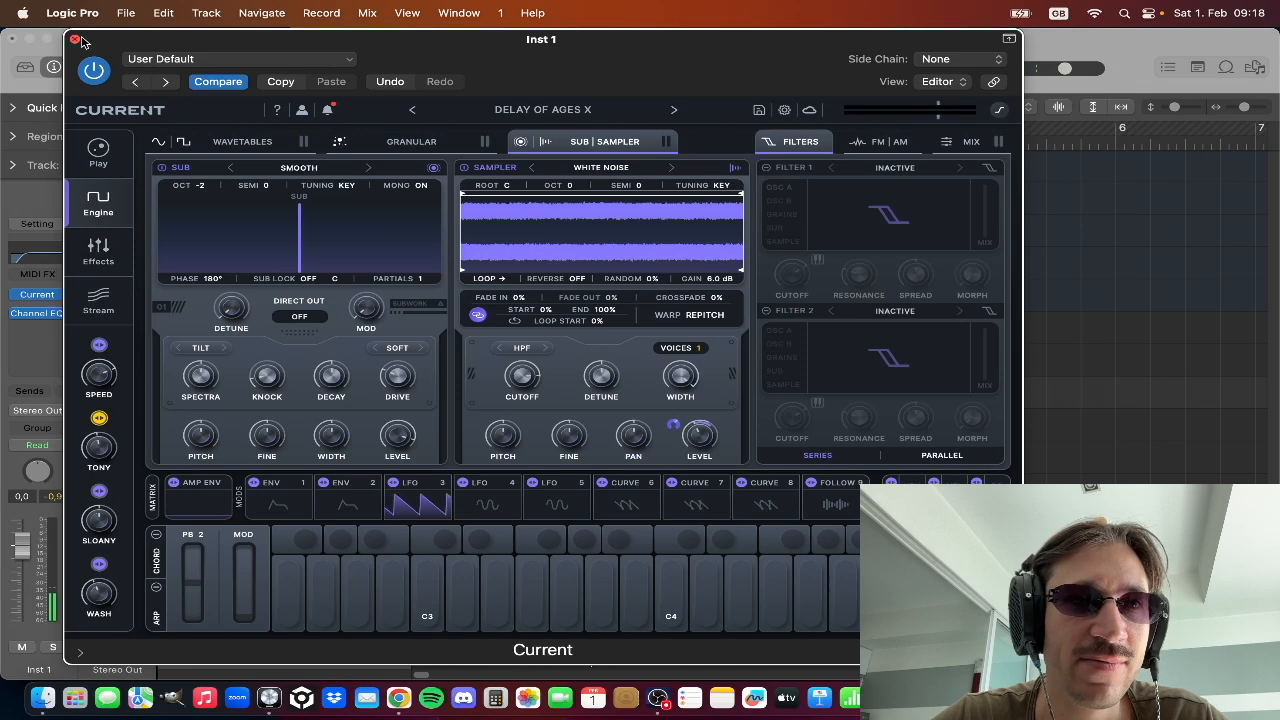
left_click(75, 40)
left_click(115, 365)
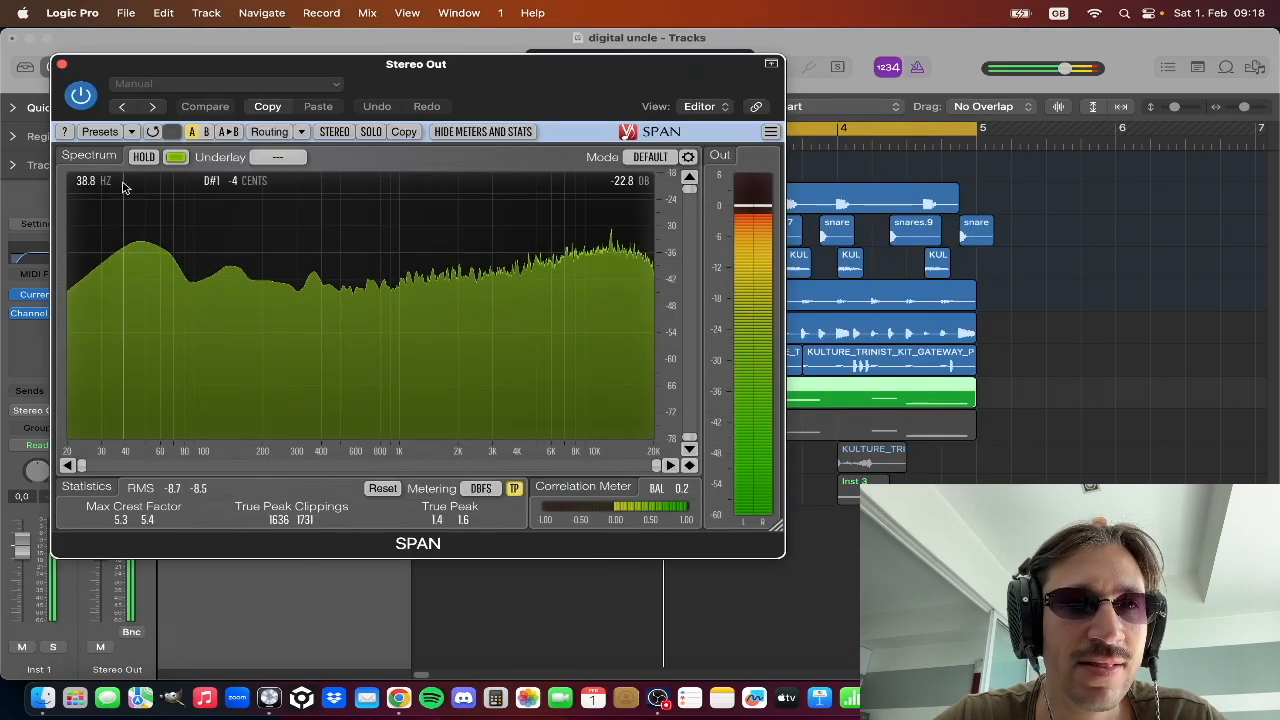
left_click(61, 62)
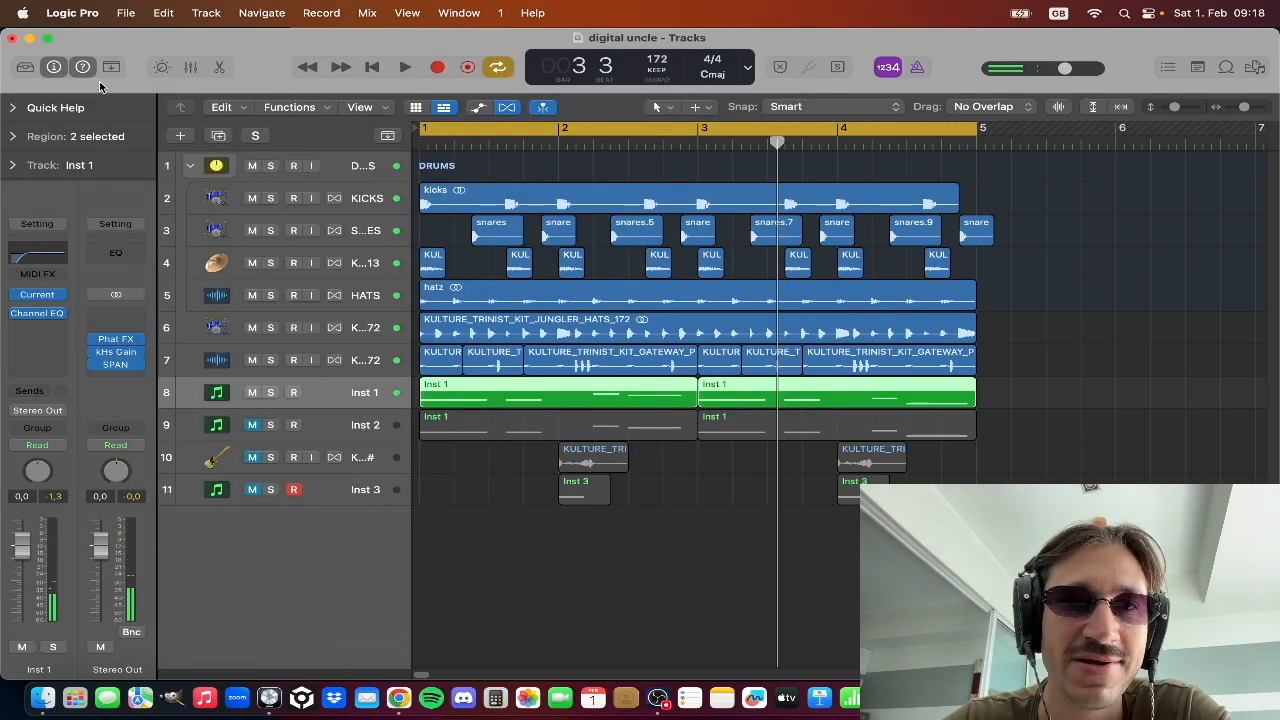
- Cut a short section out of the first Inst 2 region late in bar 1, splitting the notes that cross the cuts
left_click(477, 471)
left_click_drag(506, 435, 541, 429)
left_click(523, 430)
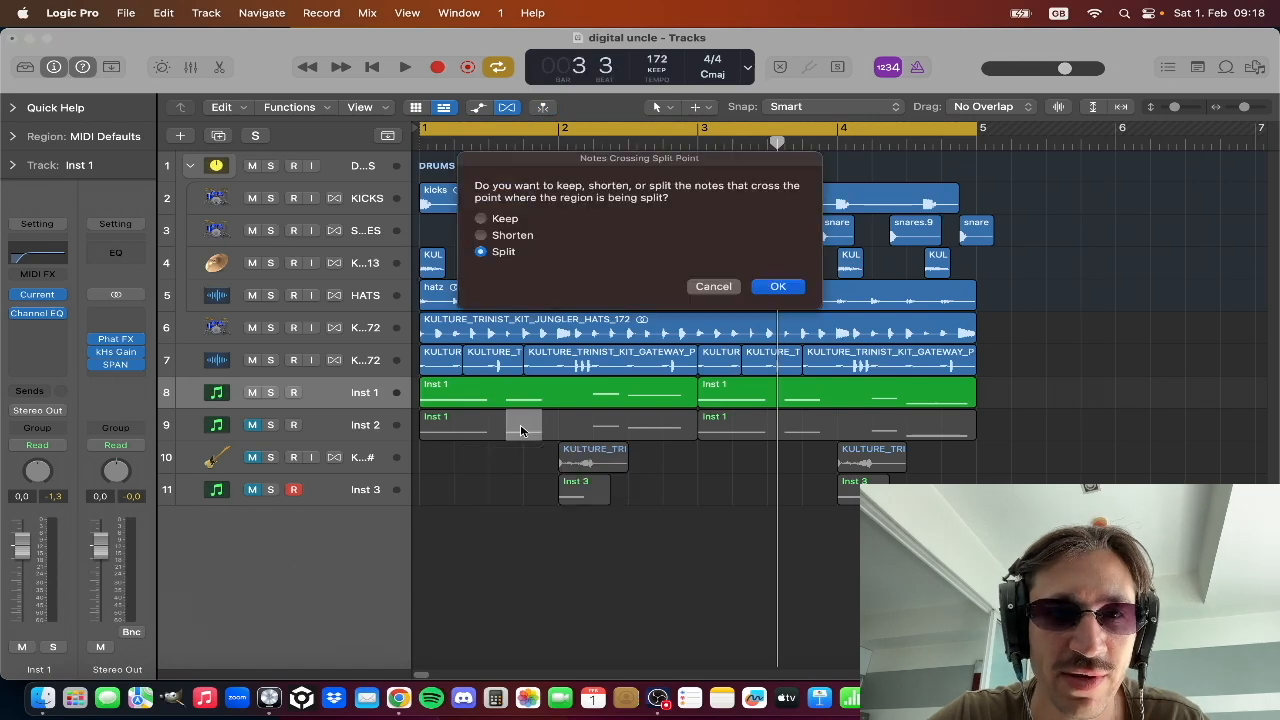
left_click(777, 287)
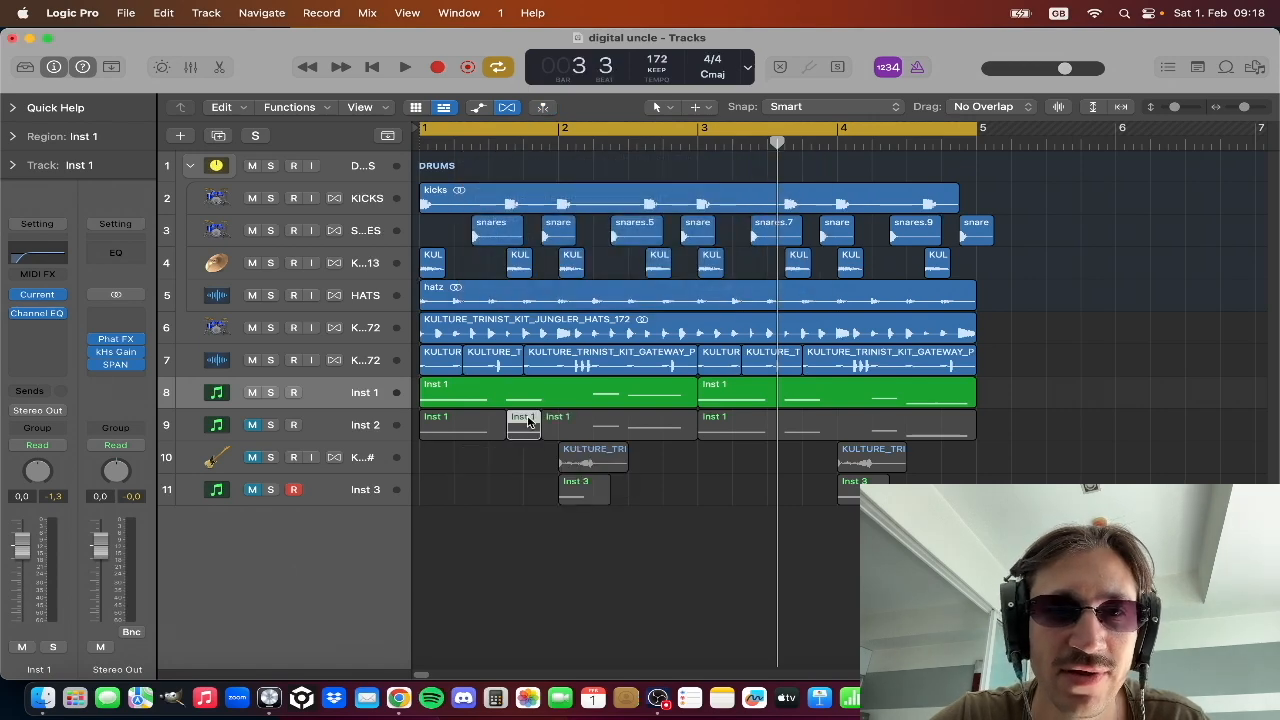
left_click(523, 422)
- Cut the matching short section out of Inst 1's first region late in bar 1, splitting the notes that cross the cuts
left_click_drag(508, 398, 537, 402)
left_click(535, 405)
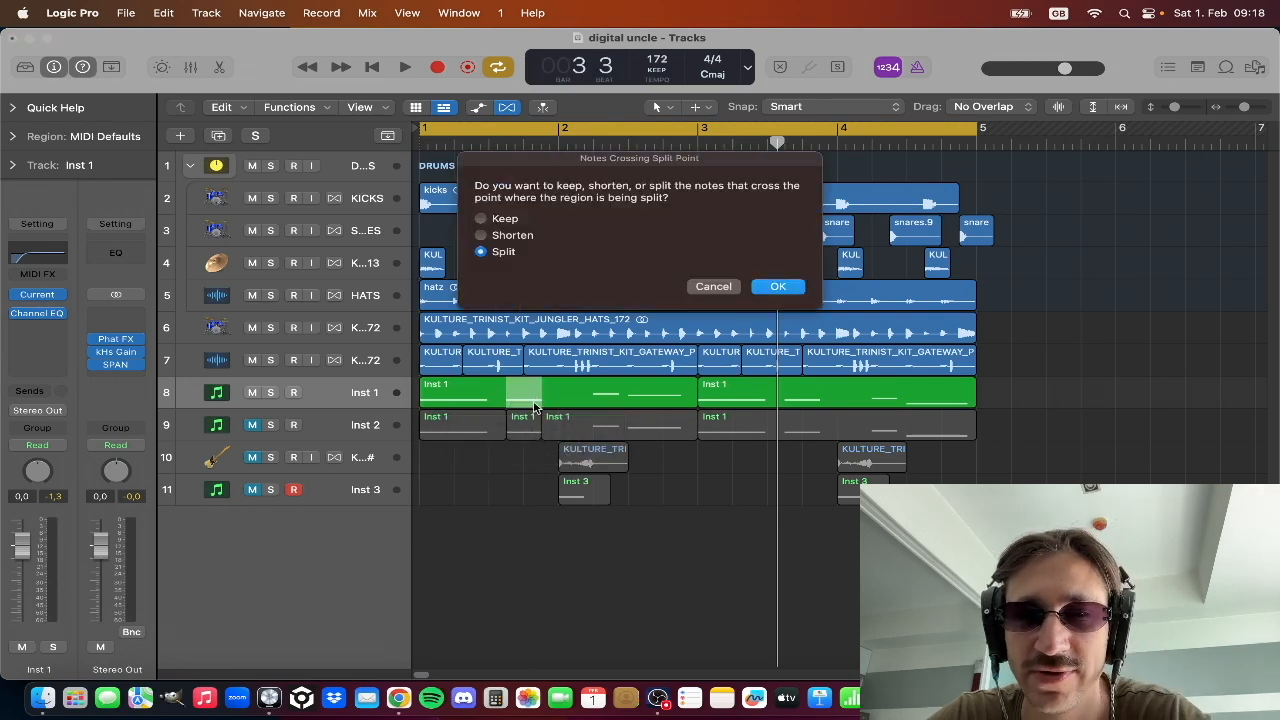
key("Return")
- Unmute Inst 2 and delete surplus pieces in bars 1 and 2 so it replaces Inst 1 only in the short section late in bar 1
left_click(483, 427)
key("Delete")
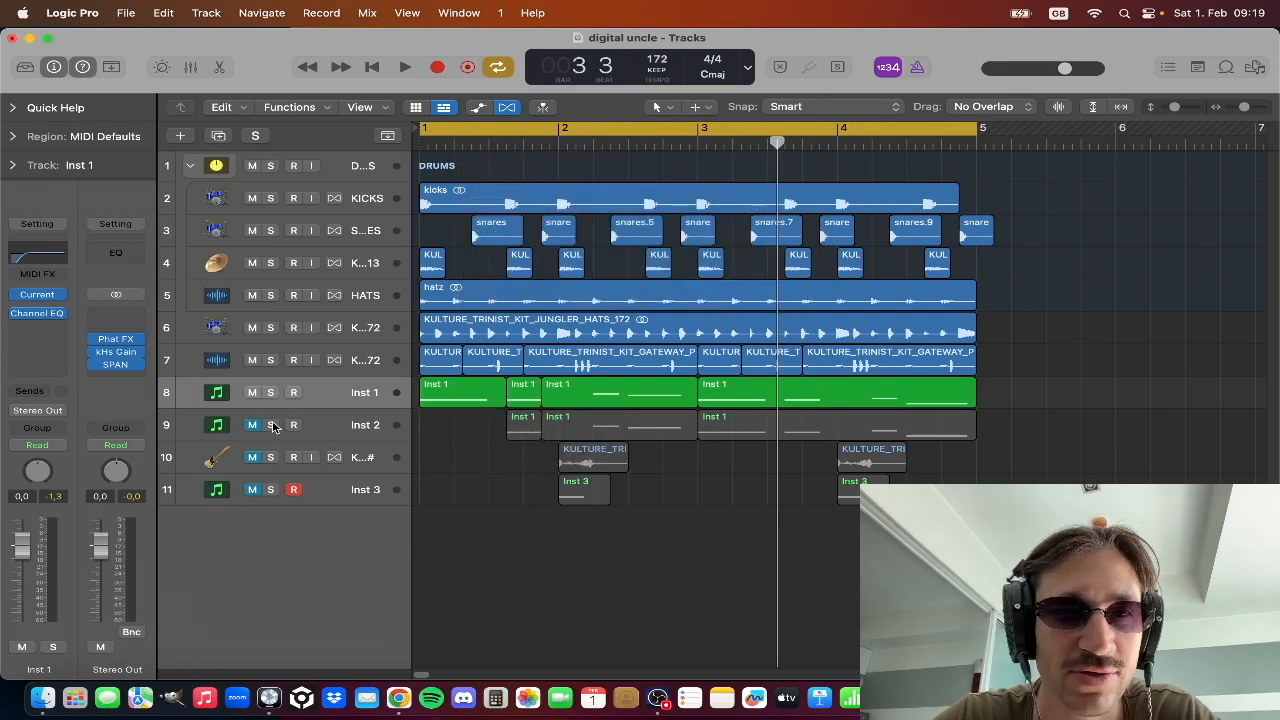
left_click(274, 427)
left_click(519, 392)
key("Delete")
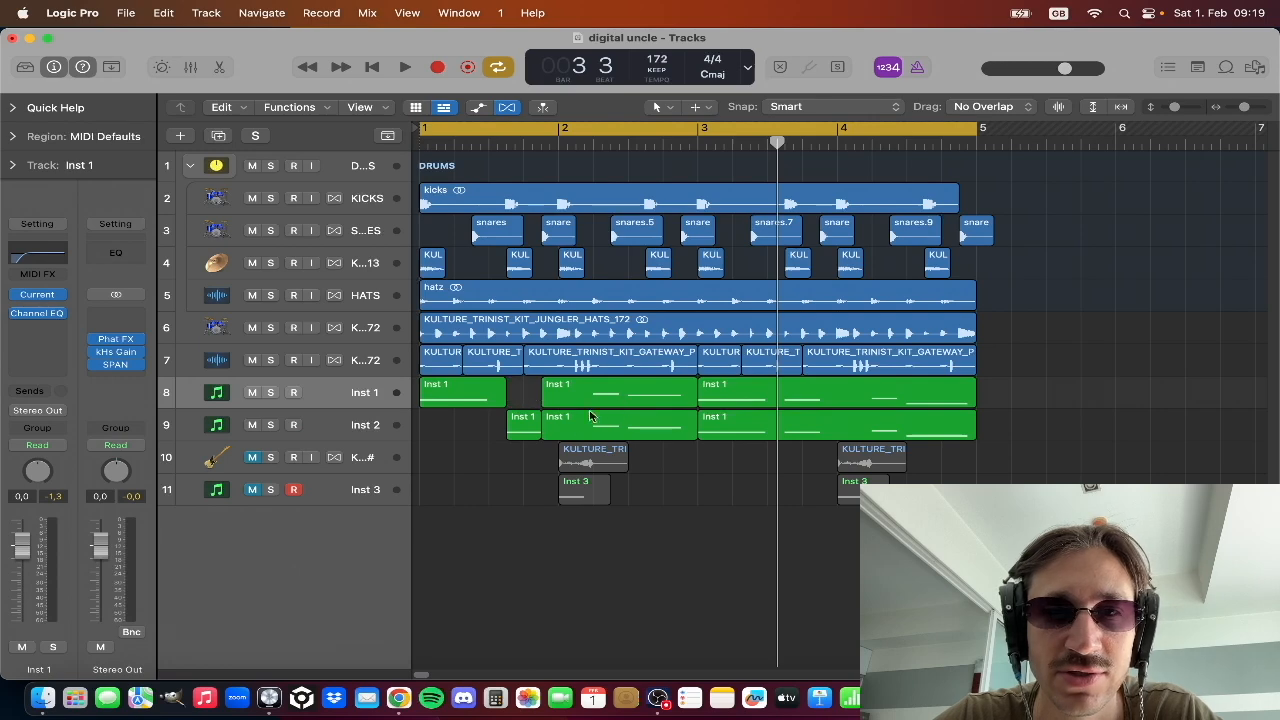
left_click(572, 424)
key("Delete")
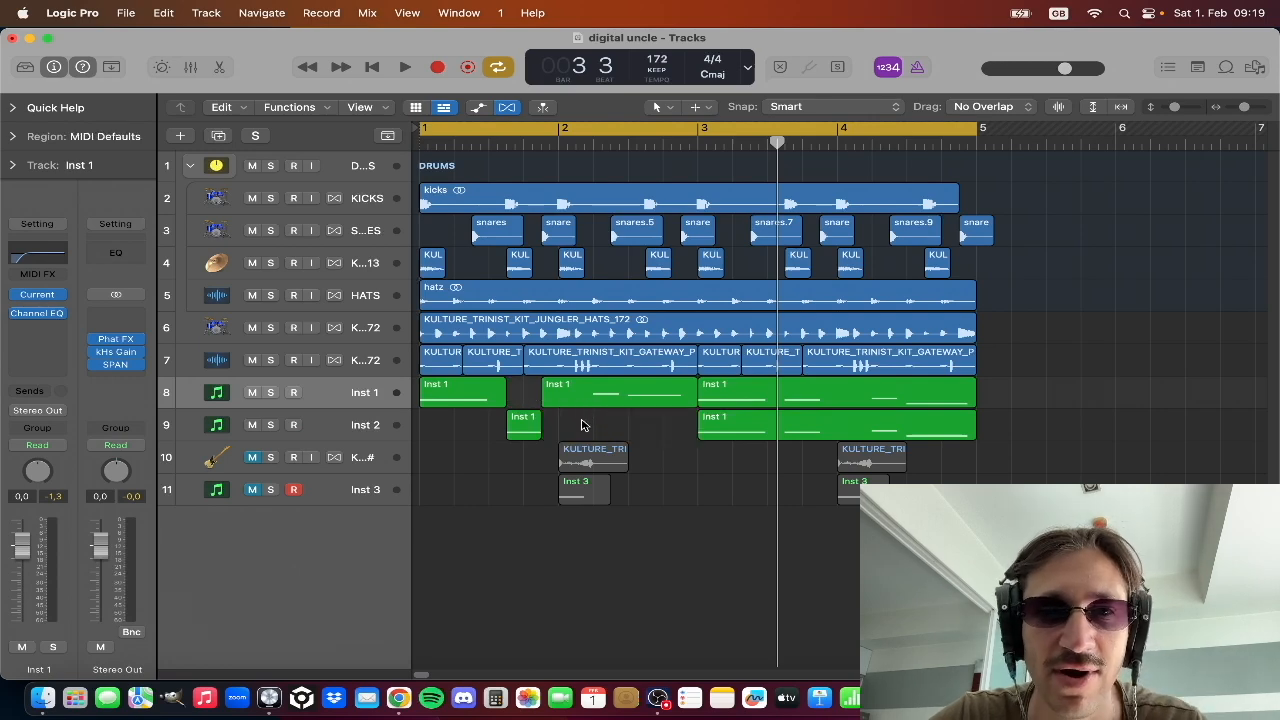
- Play the alternating Inst 1 and Inst 2 basses and select the Inst 2 track with its short region
key("space")
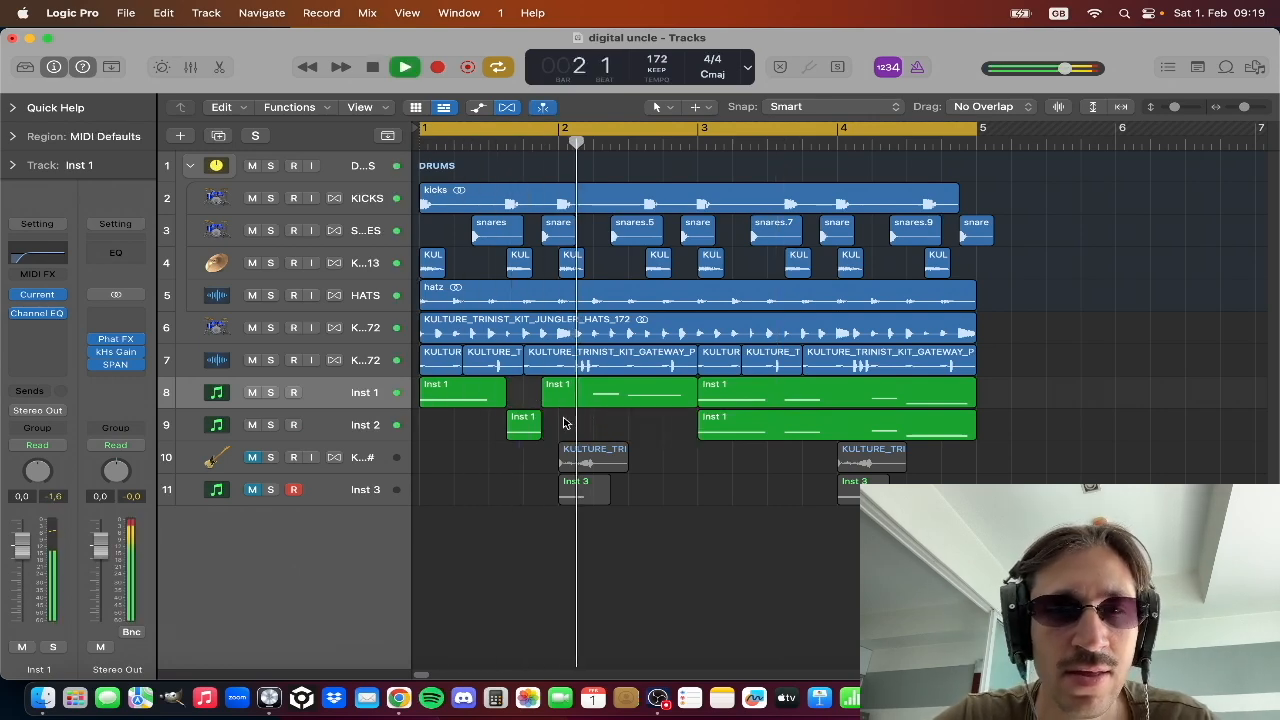
key("space")
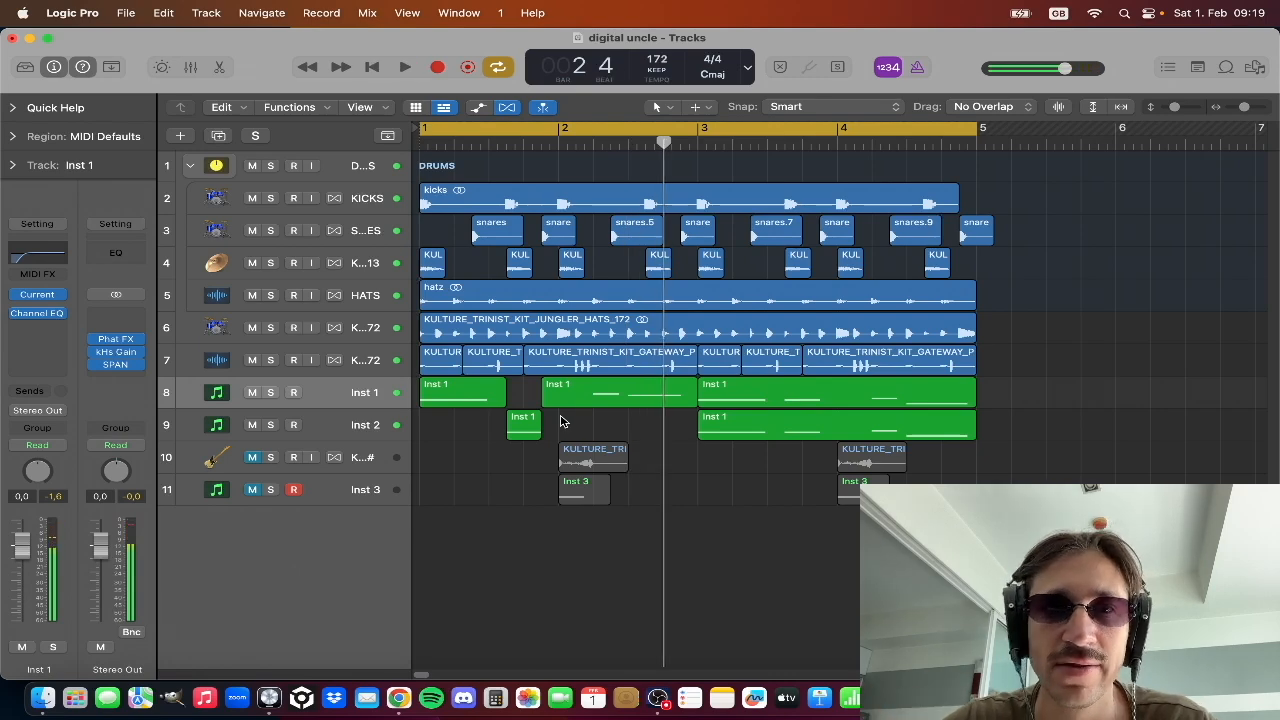
left_click(538, 418)
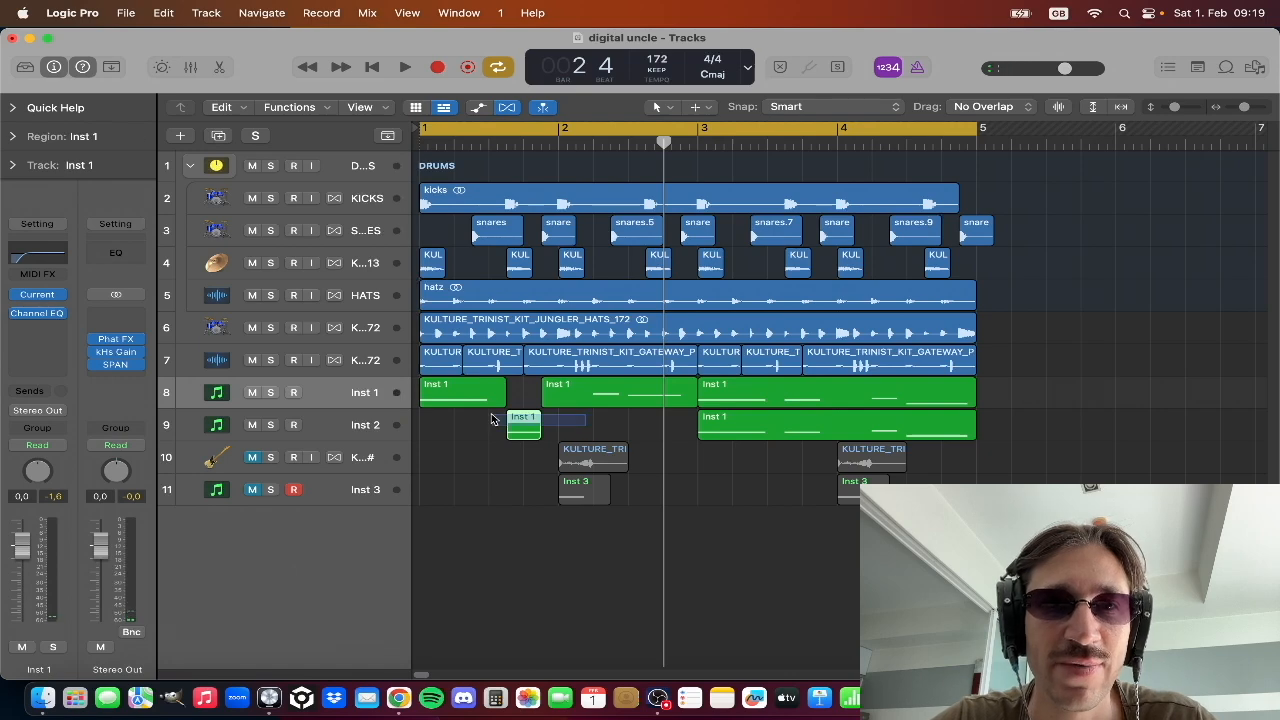
left_click(350, 433)
left_click(522, 406)
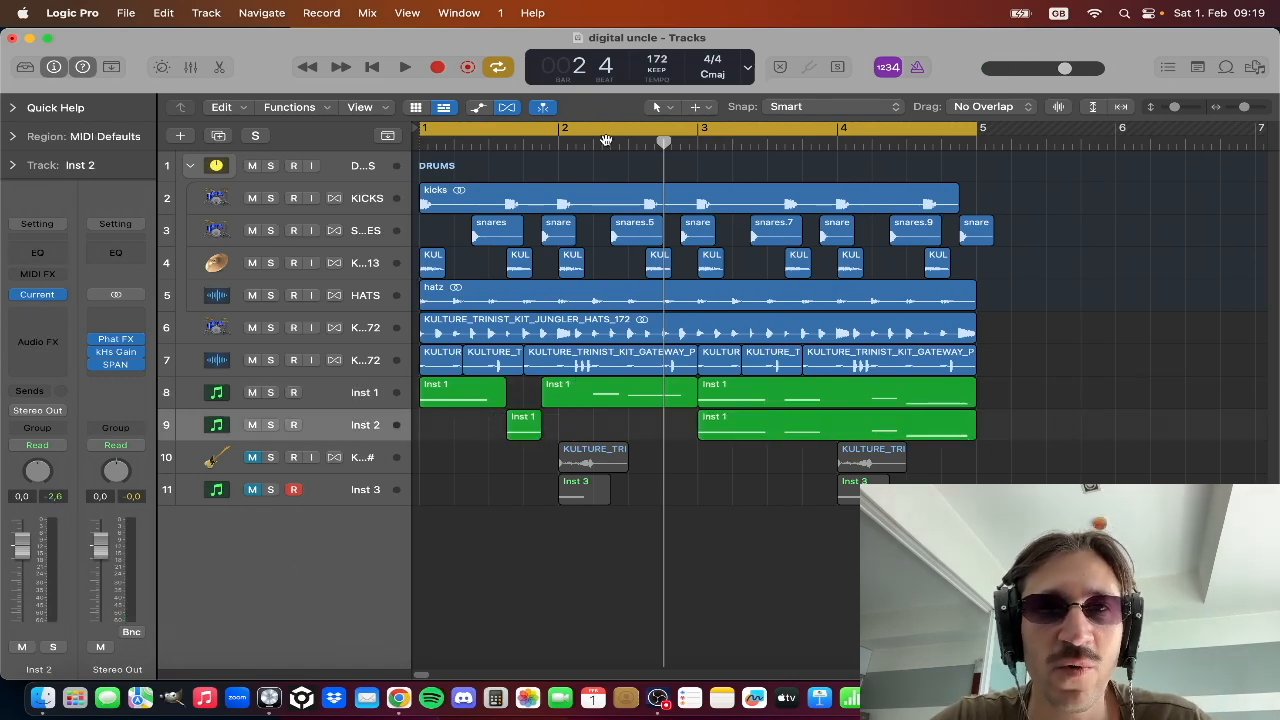
- Unmute the bass sample on track 10, set the cycle range to bars 1 and 2, and play the loop
left_click_drag(574, 131, 636, 131)
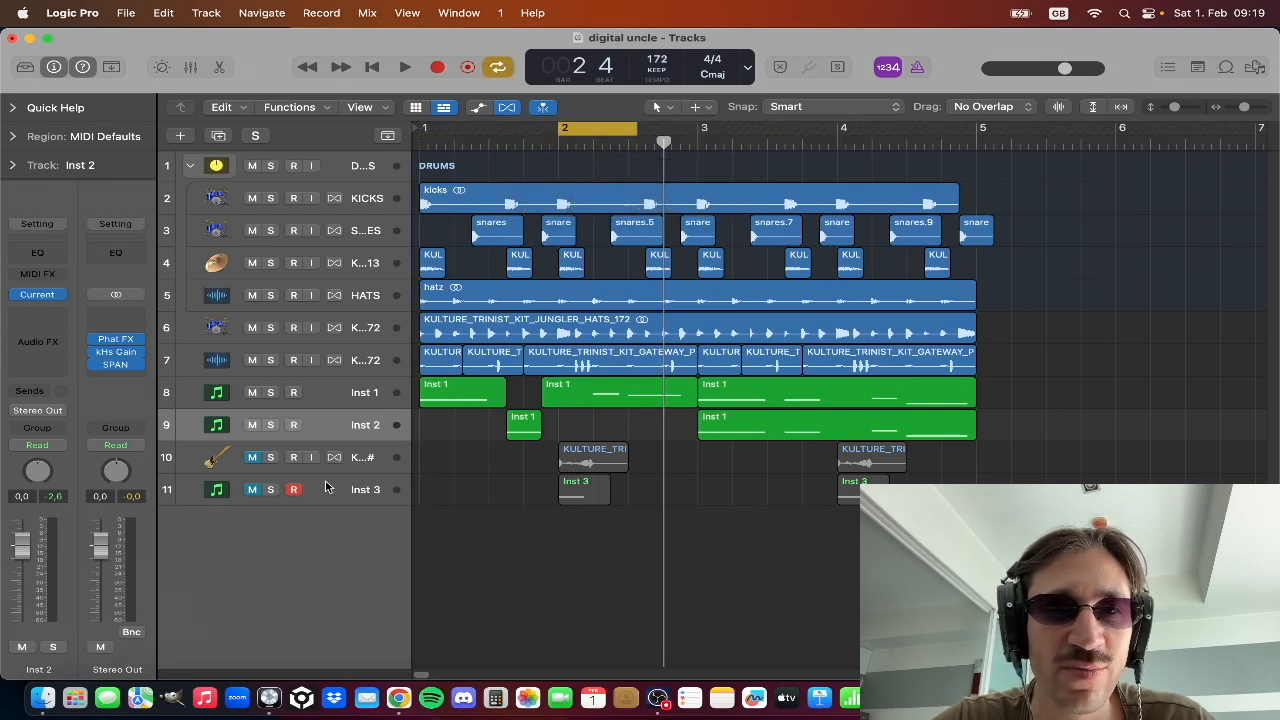
left_click(254, 458)
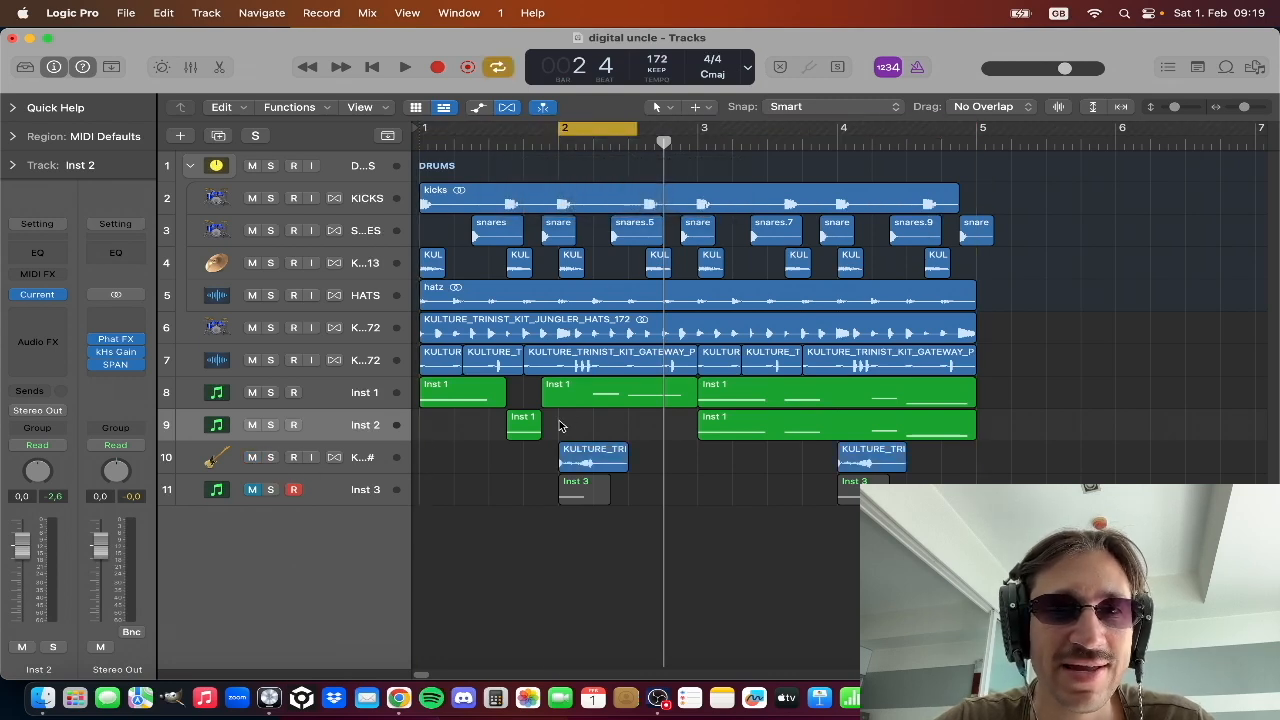
left_click_drag(421, 131, 704, 131)
key("space")
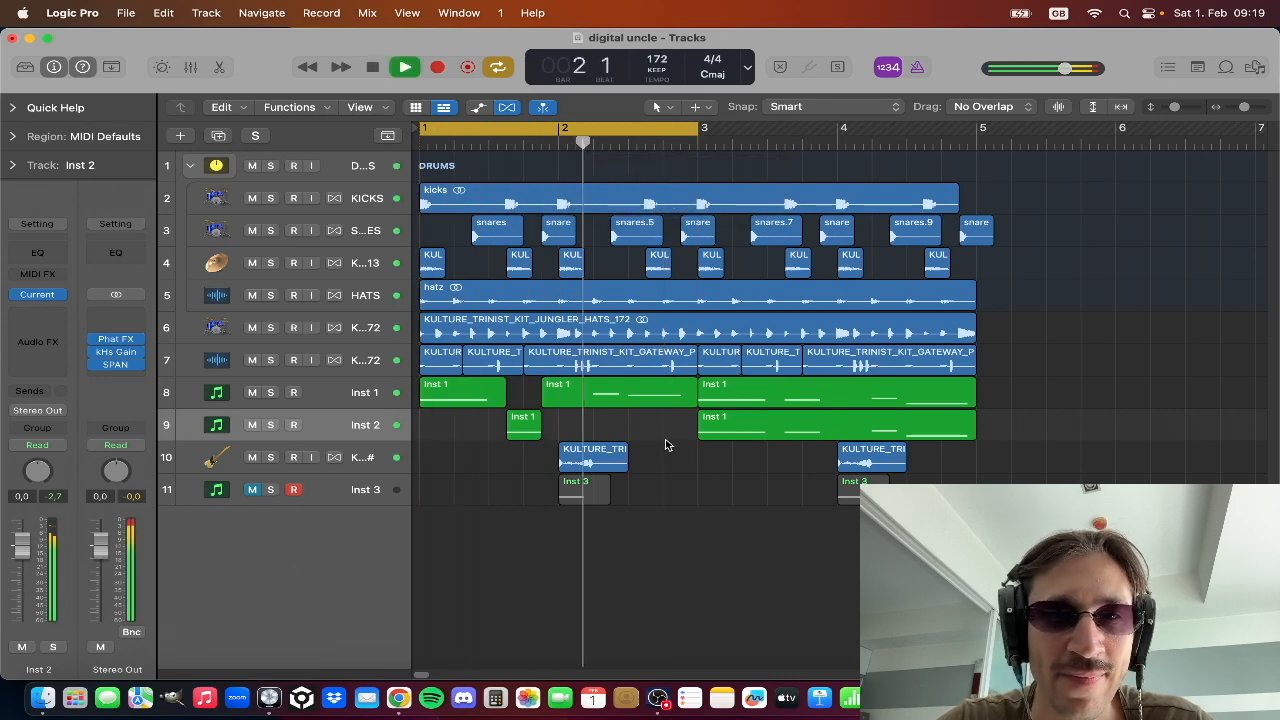
key("space")
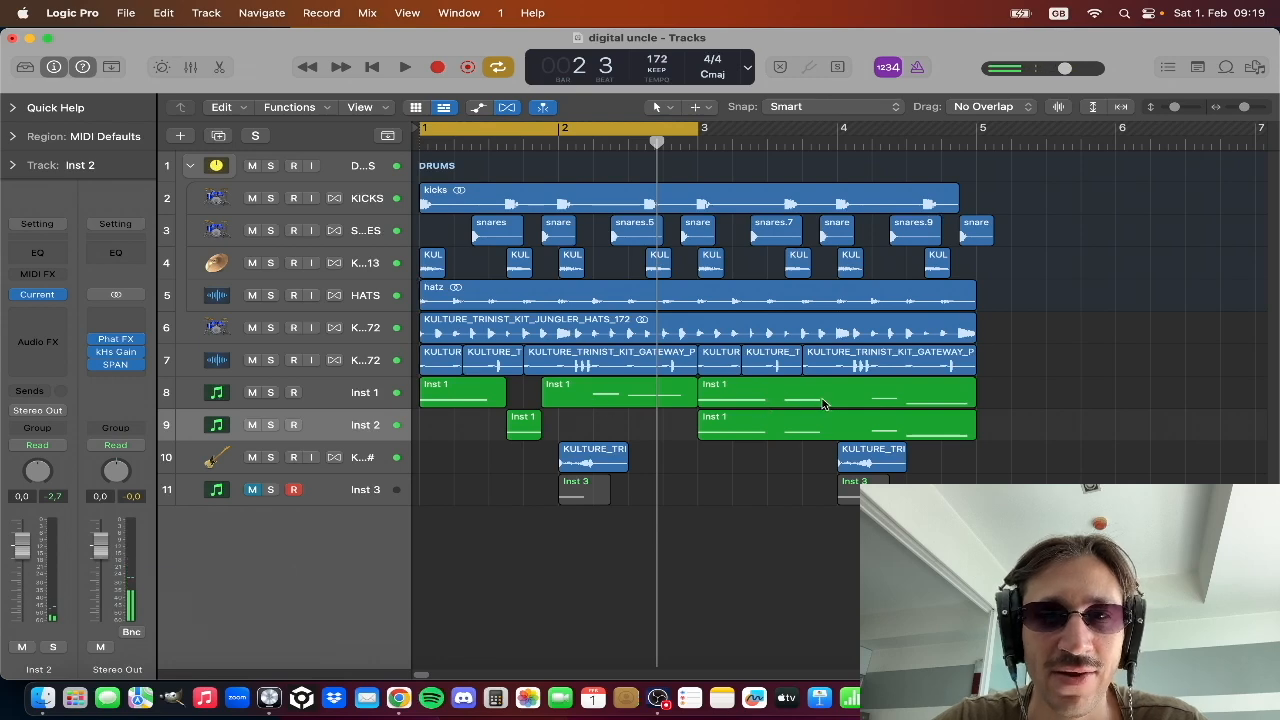
- Copy the opening section of Inst 1's bar 3 region to the start of bar 1, and play the loop with Inst 2 muted
left_click_drag(827, 403, 691, 399)
left_click_drag(768, 398, 467, 391)
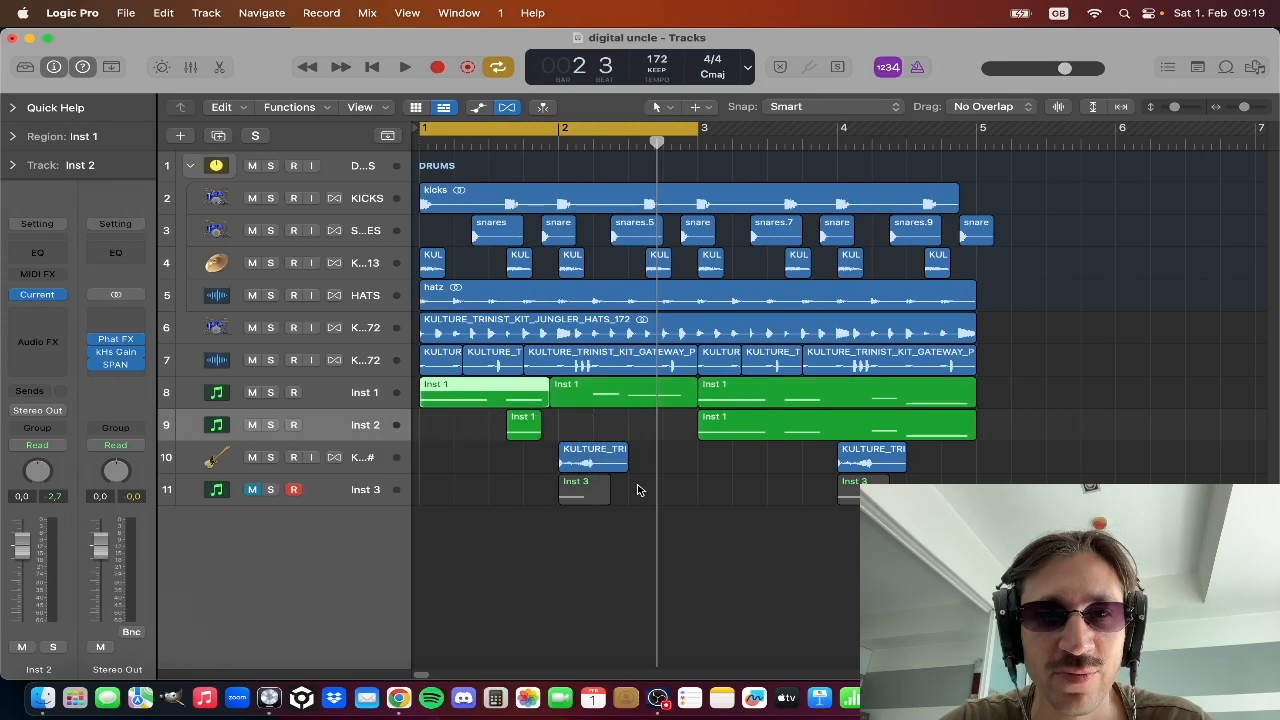
left_click(252, 425)
key("space")
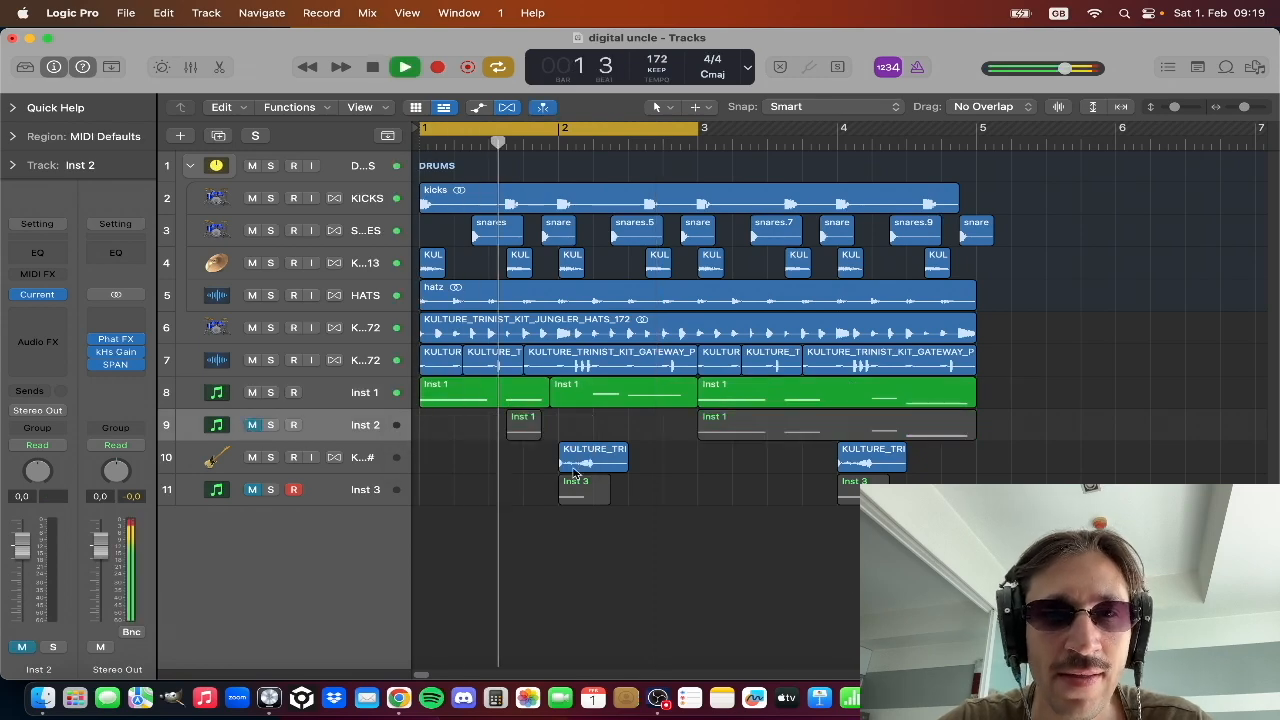
- Cycle only bar 2, solo the track 10 sample, and examine its low end in SPAN on the Stereo Out
left_click_drag(565, 127, 707, 140)
left_click(364, 458)
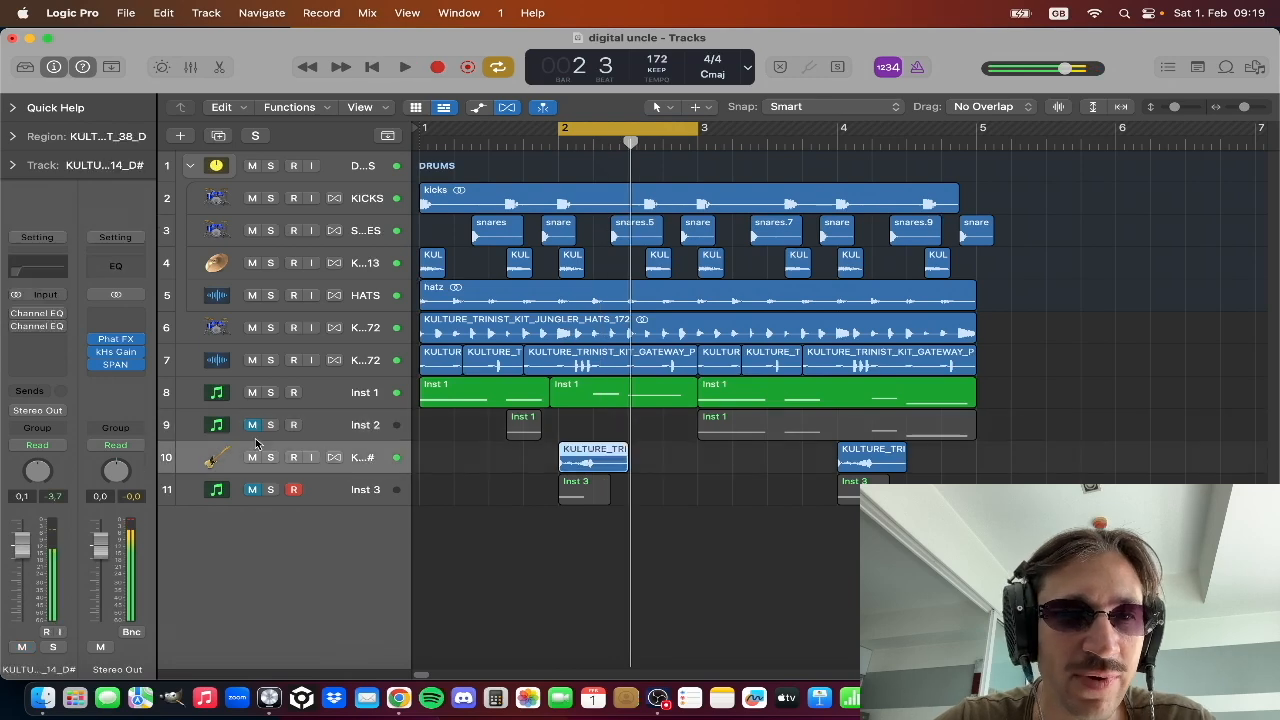
left_click(120, 368)
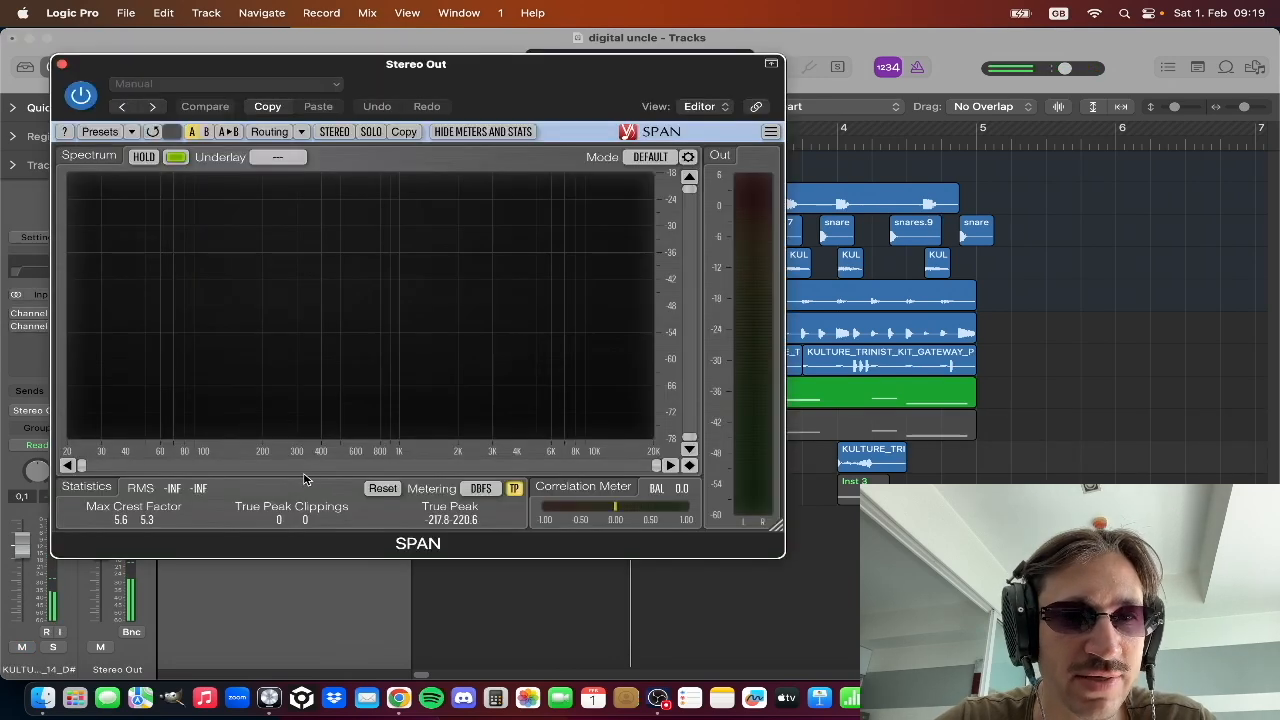
left_click_drag(183, 88, 423, 49)
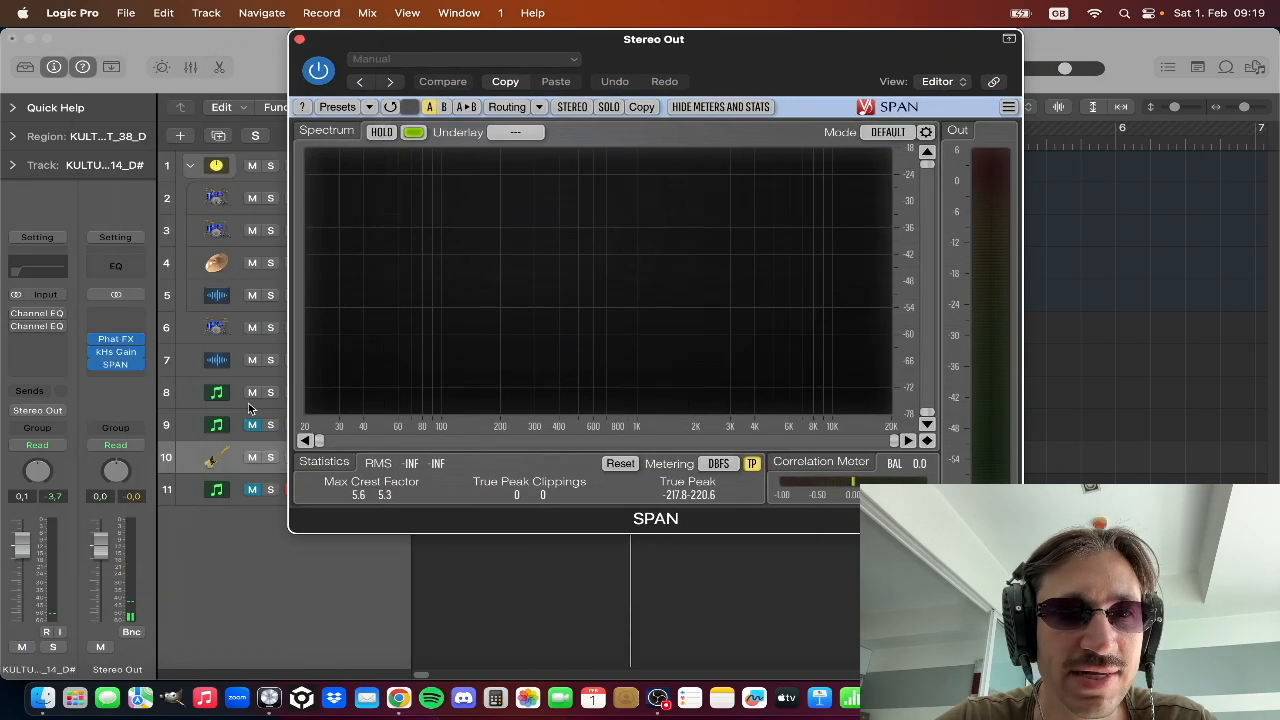
left_click(271, 457)
key("space")
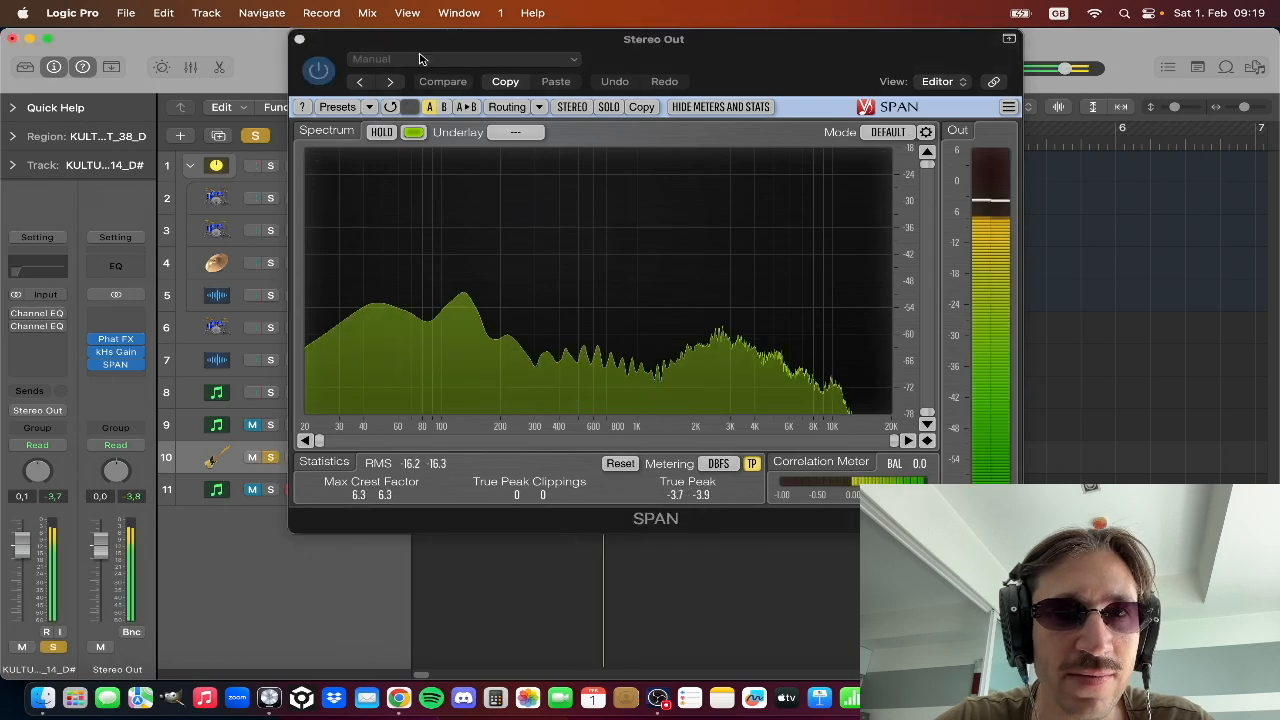
left_click_drag(420, 54, 251, 56)
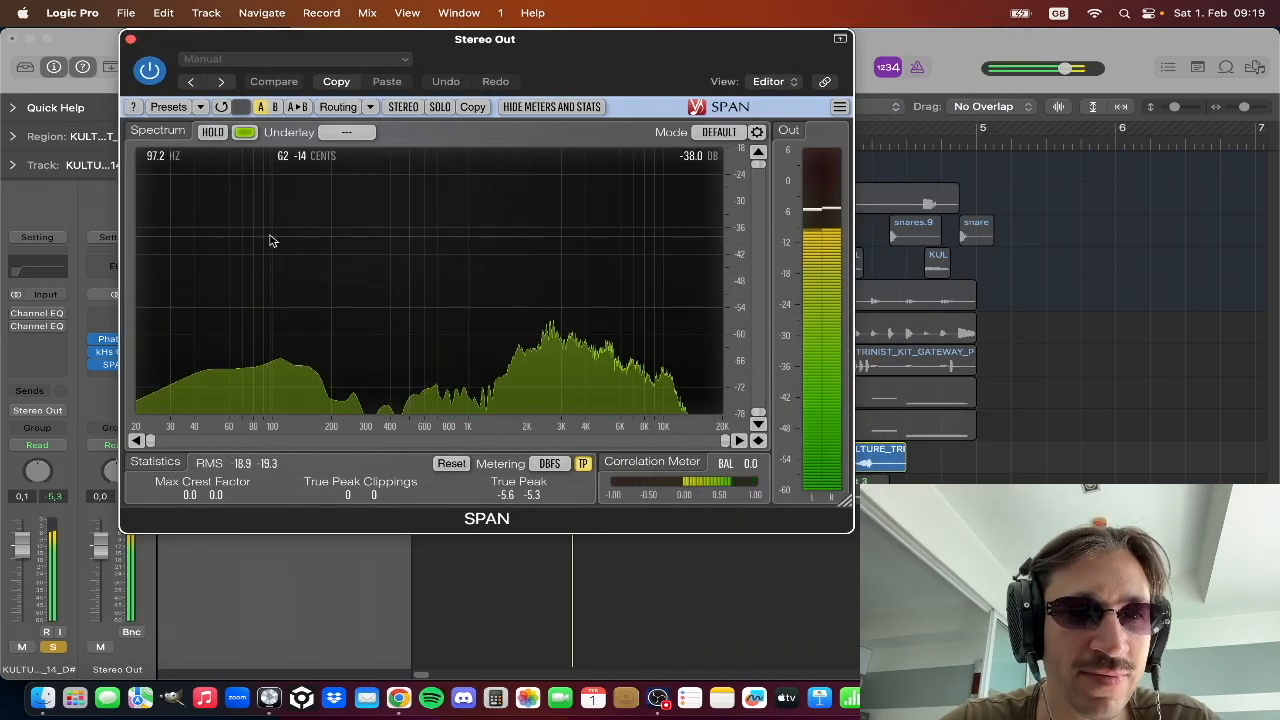
left_click(130, 39)
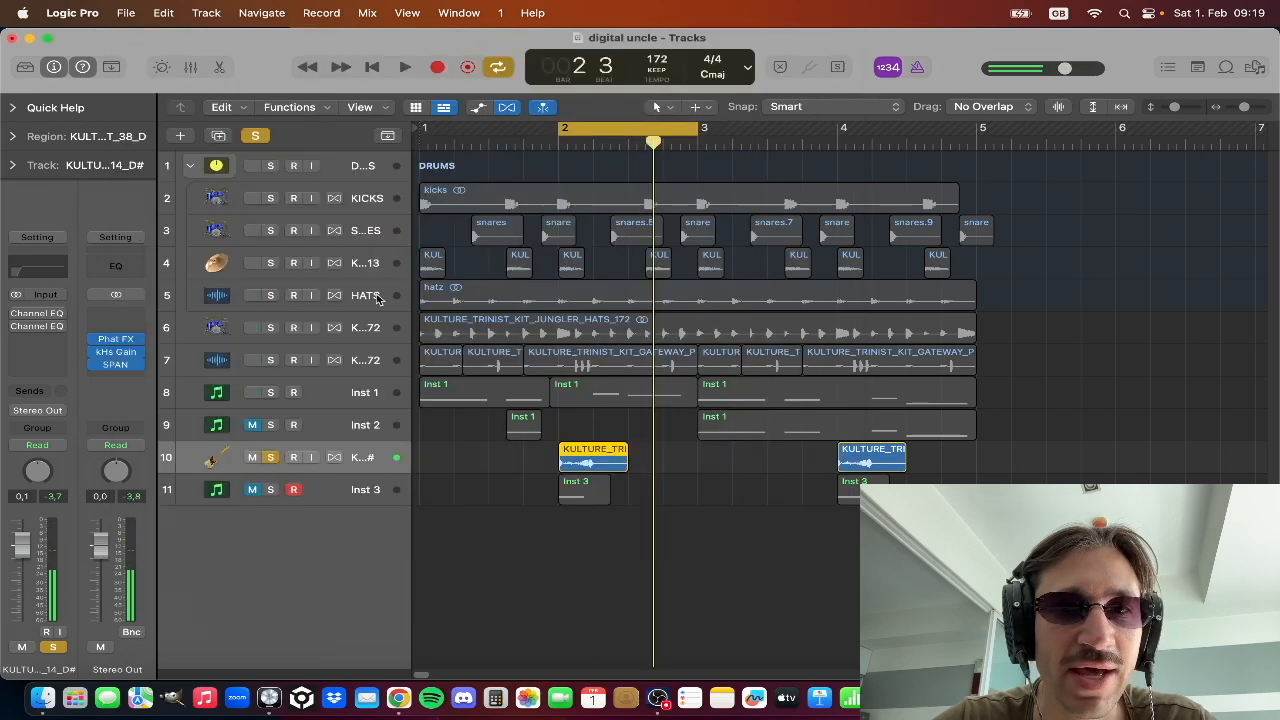
left_click(547, 469)
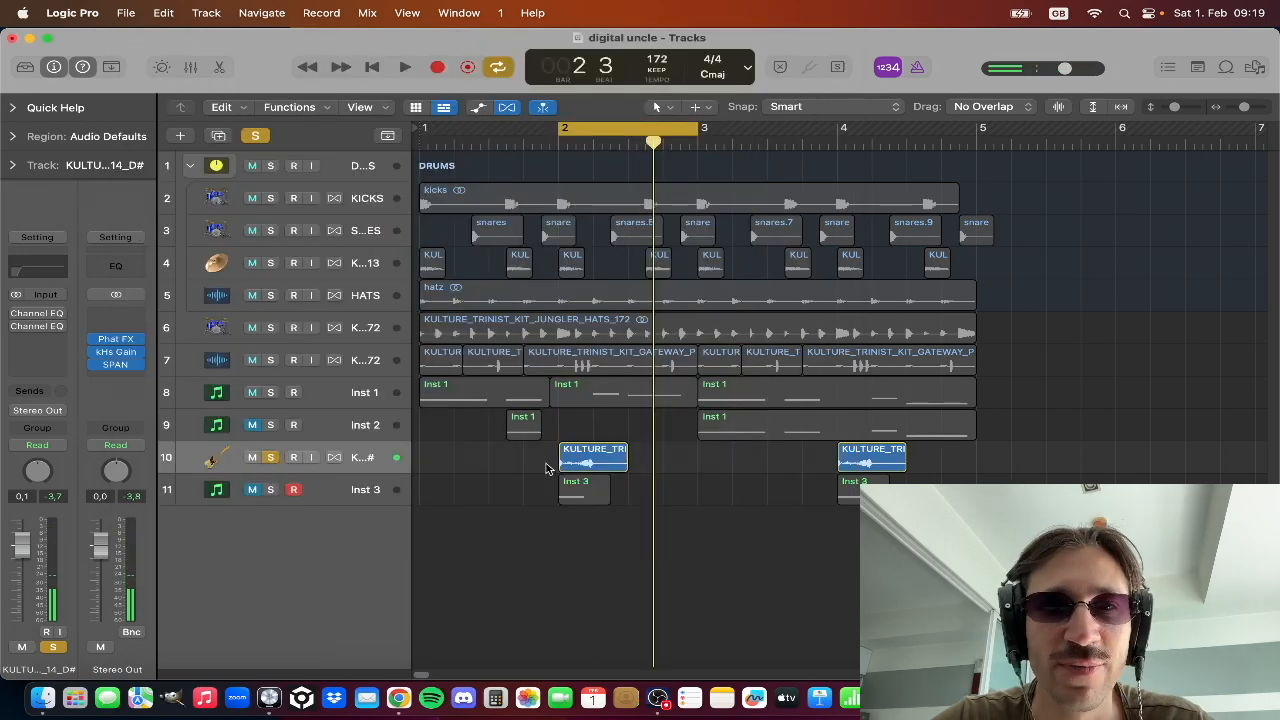
- Solo Inst 3 instead of track 10, open its bar 2 region in the Piano Roll, and play its note alone
left_click(273, 491)
left_click(270, 462)
left_click(354, 499)
key("space")
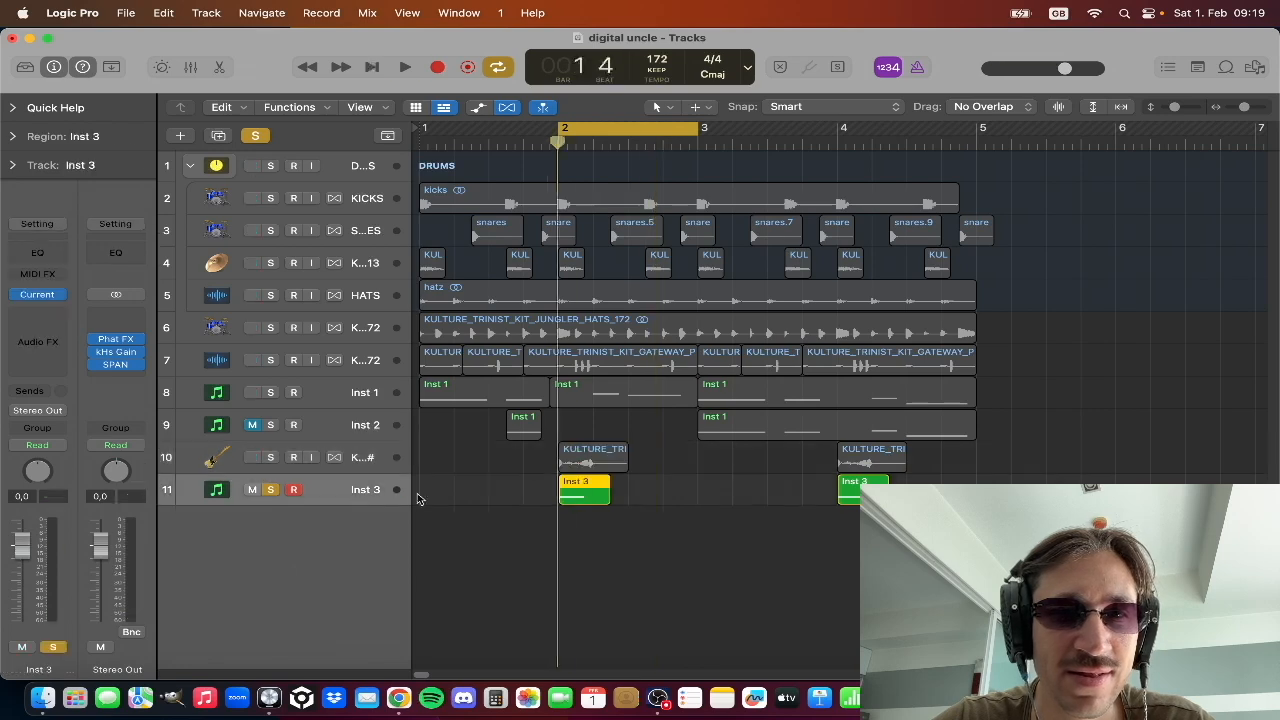
left_click(586, 493)
key("space")
double_click(586, 493)
key("space")
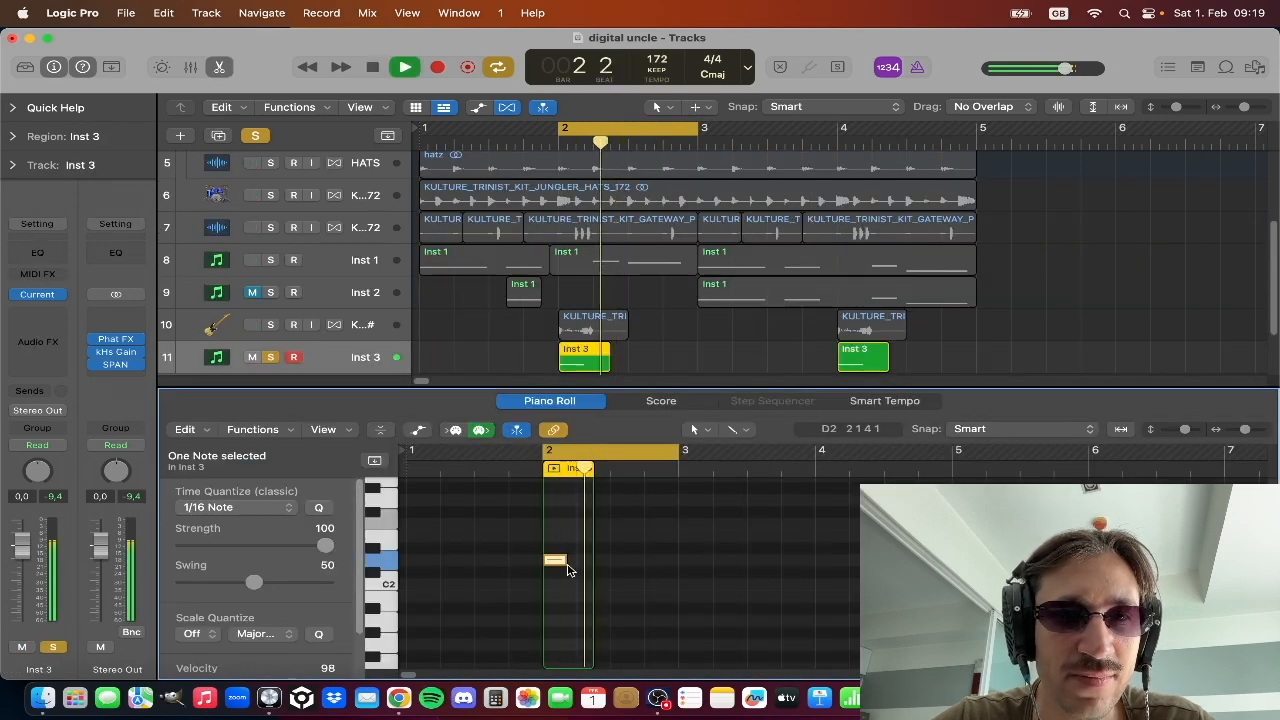
key("space")
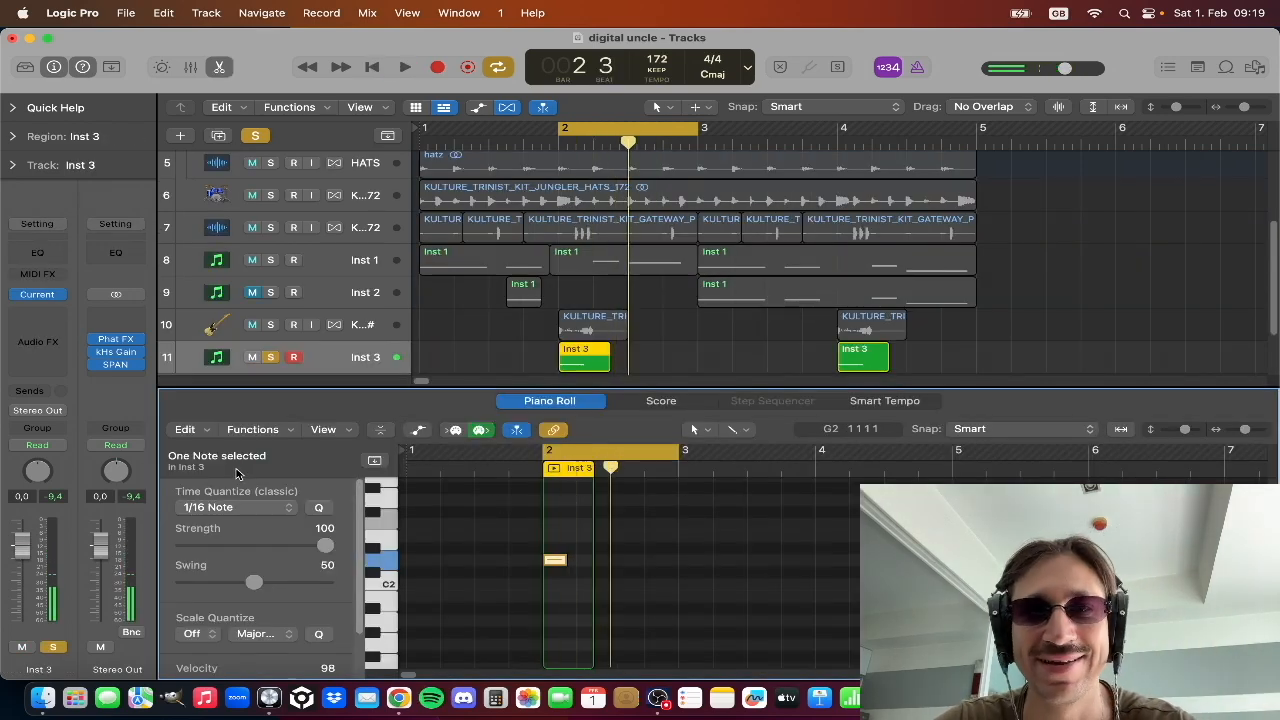
- Play the bar 2 loop with the track 10 sample soloed together with Inst 3
key("space")
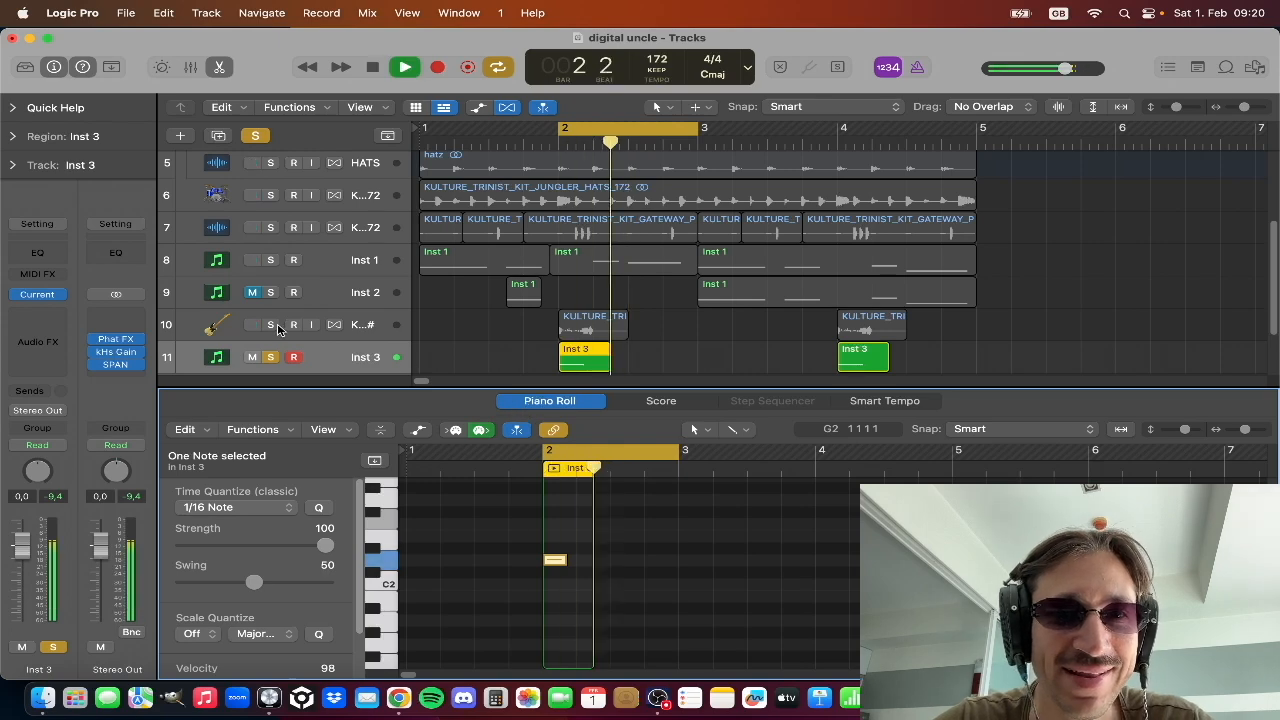
left_click(270, 324)
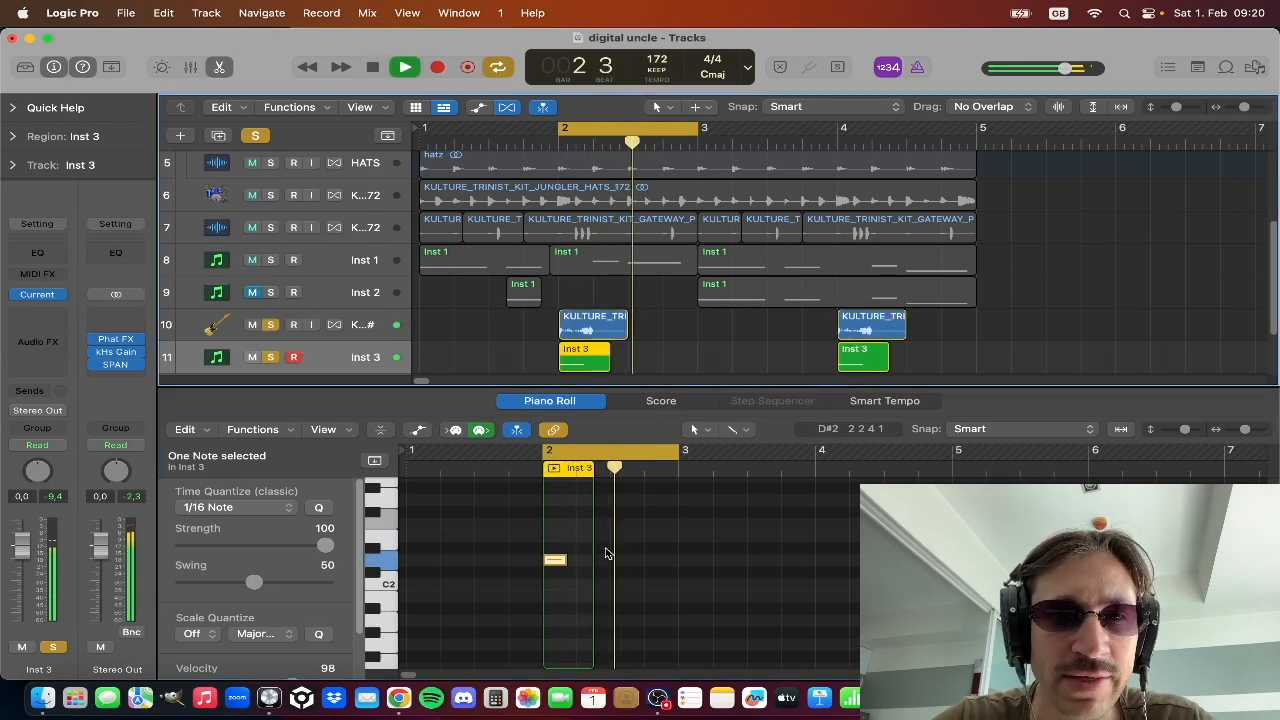
key("space")
- Lengthen the note in Inst 3's bar 2 region slightly and play it together with the track 10 sample
left_click(568, 565)
left_click_drag(563, 559, 571, 563)
key("space")
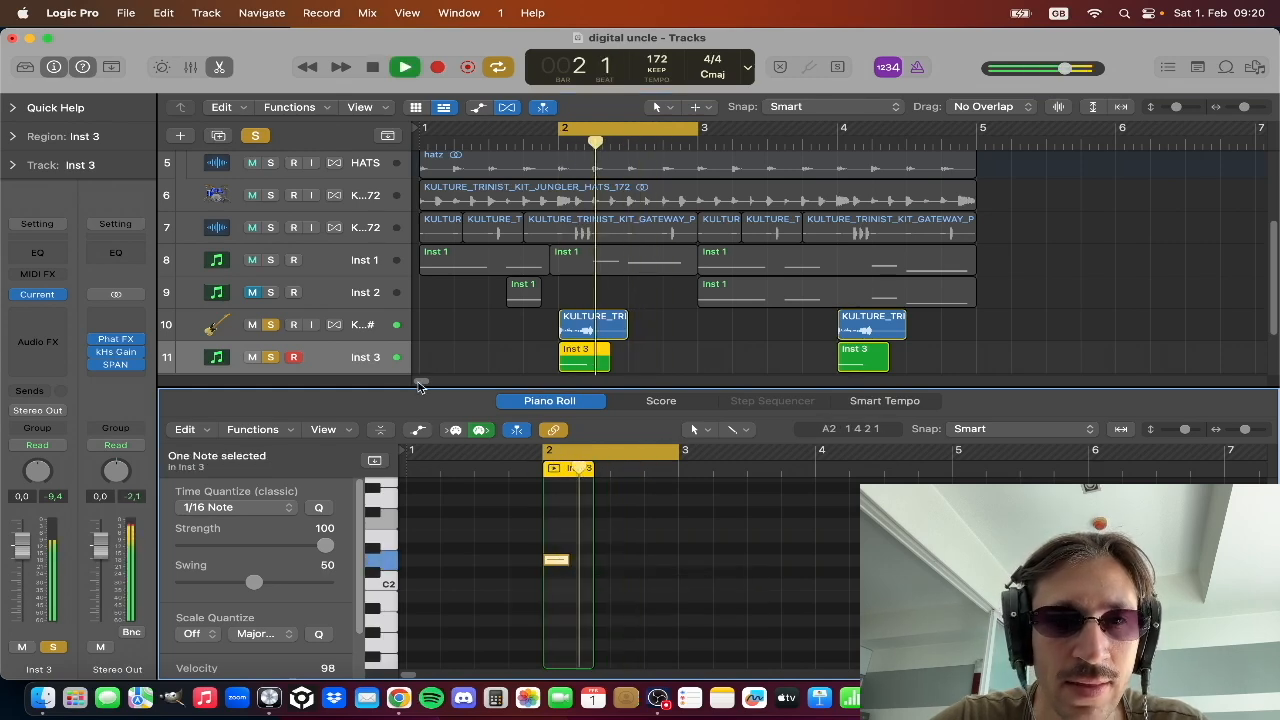
key("space")
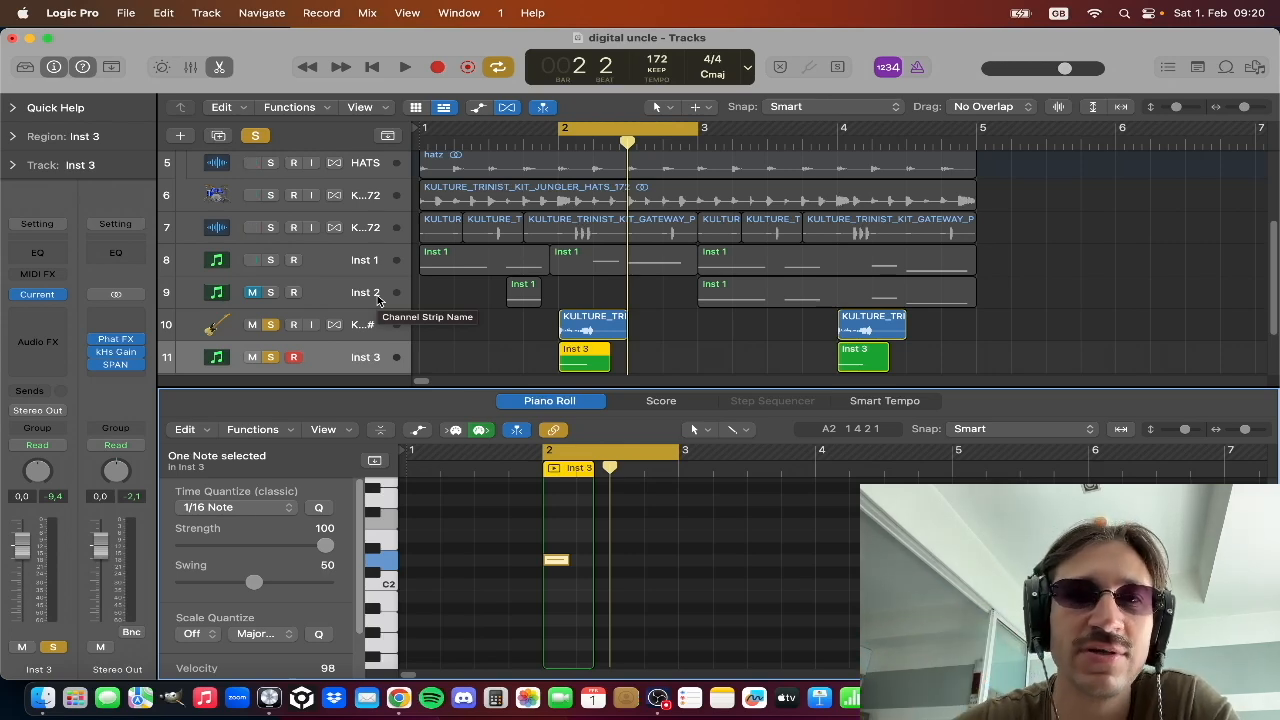
- Inspect the low-frequency range in SPAN on the Stereo Out, close the analyzer, and clear the region selection
left_click(118, 365)
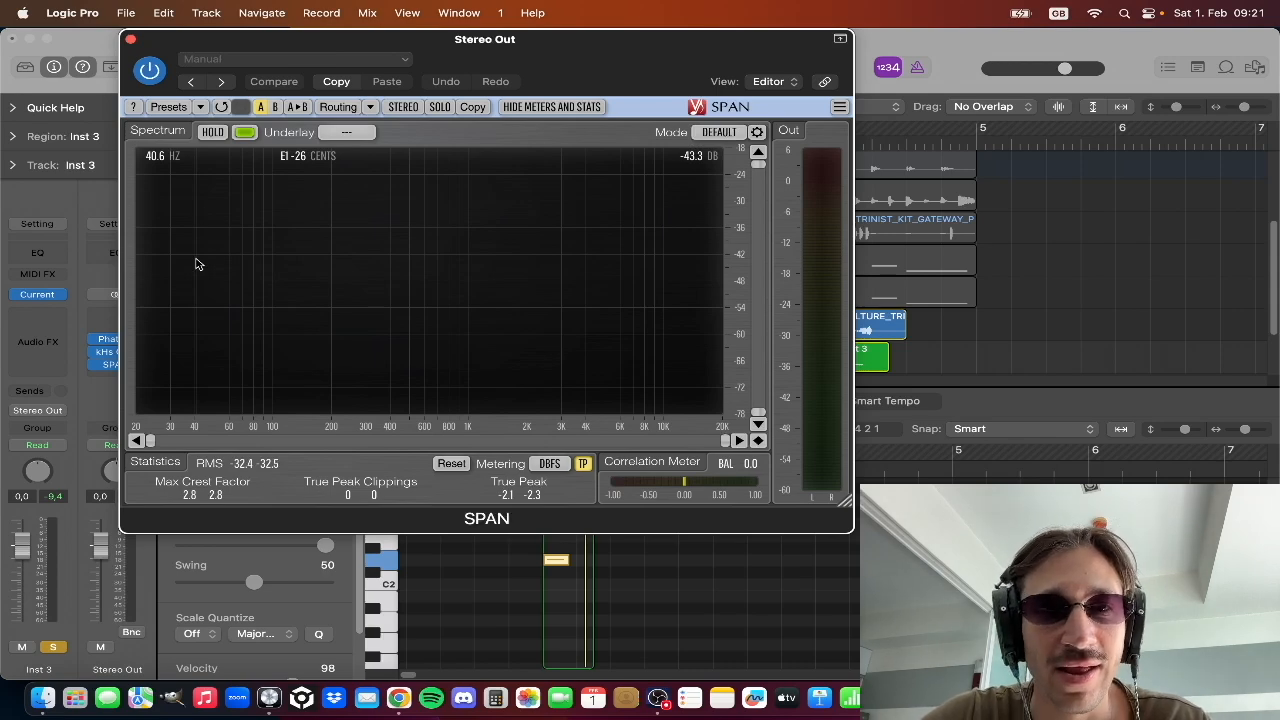
left_click(132, 40)
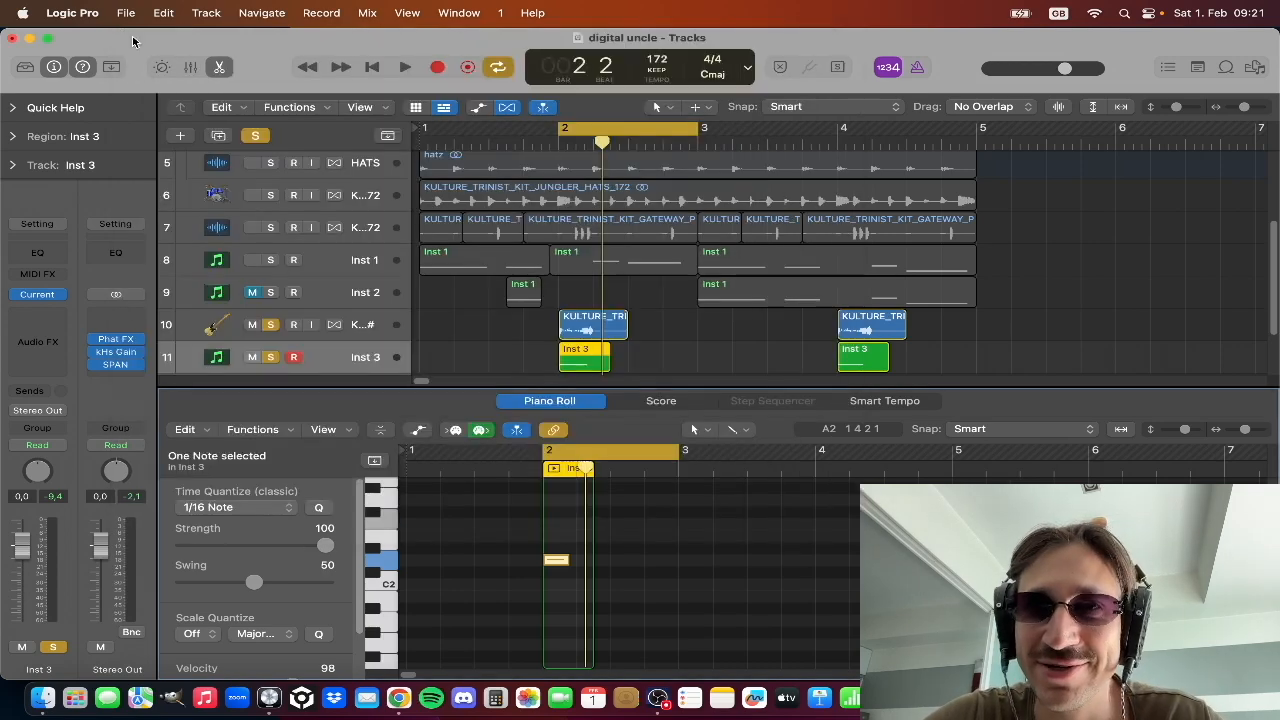
left_click(638, 314)
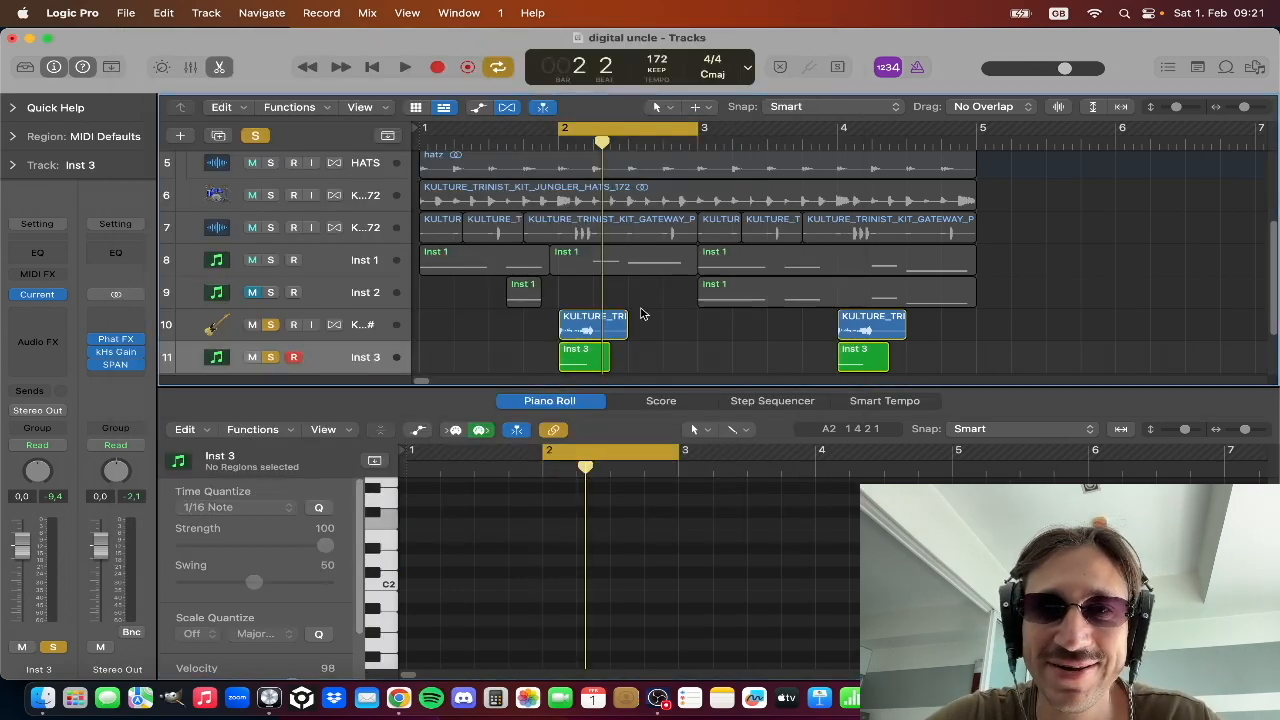
- Shorten the note in Inst 3's bar 2 region in small amounts while playing it with the track 10 sample
left_click(584, 352)
key("space")
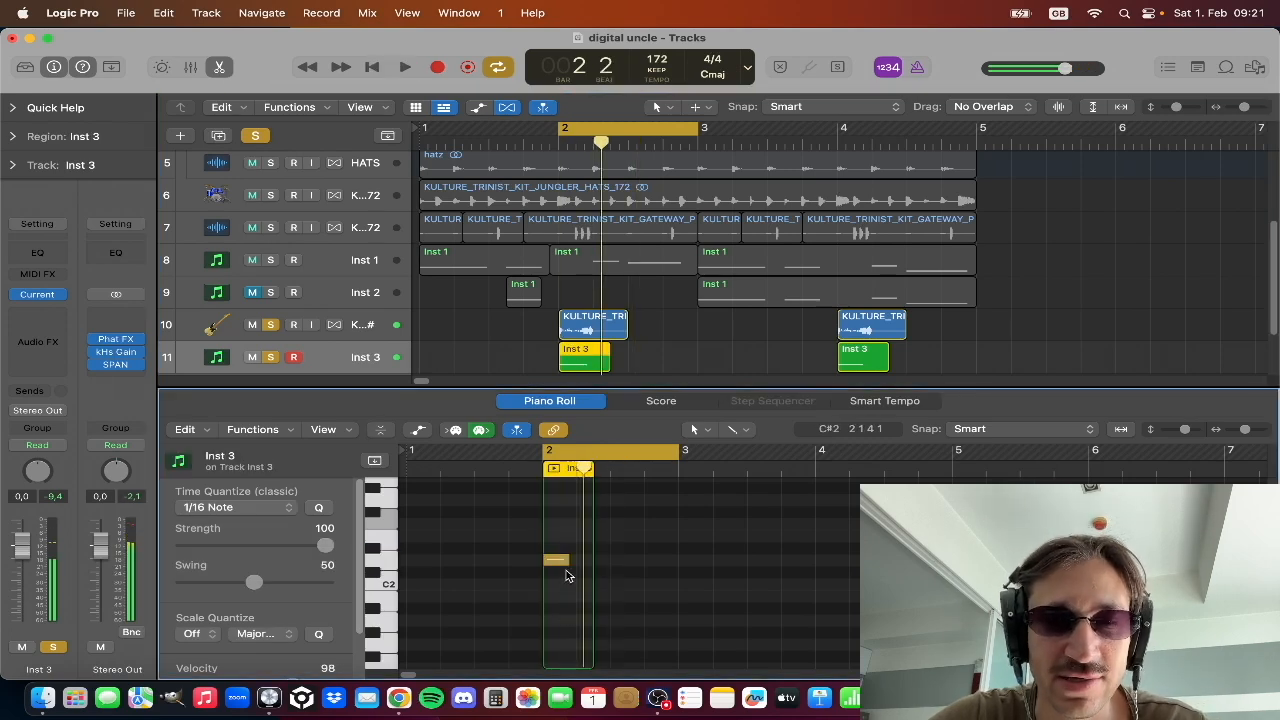
left_click_drag(567, 561, 566, 565)
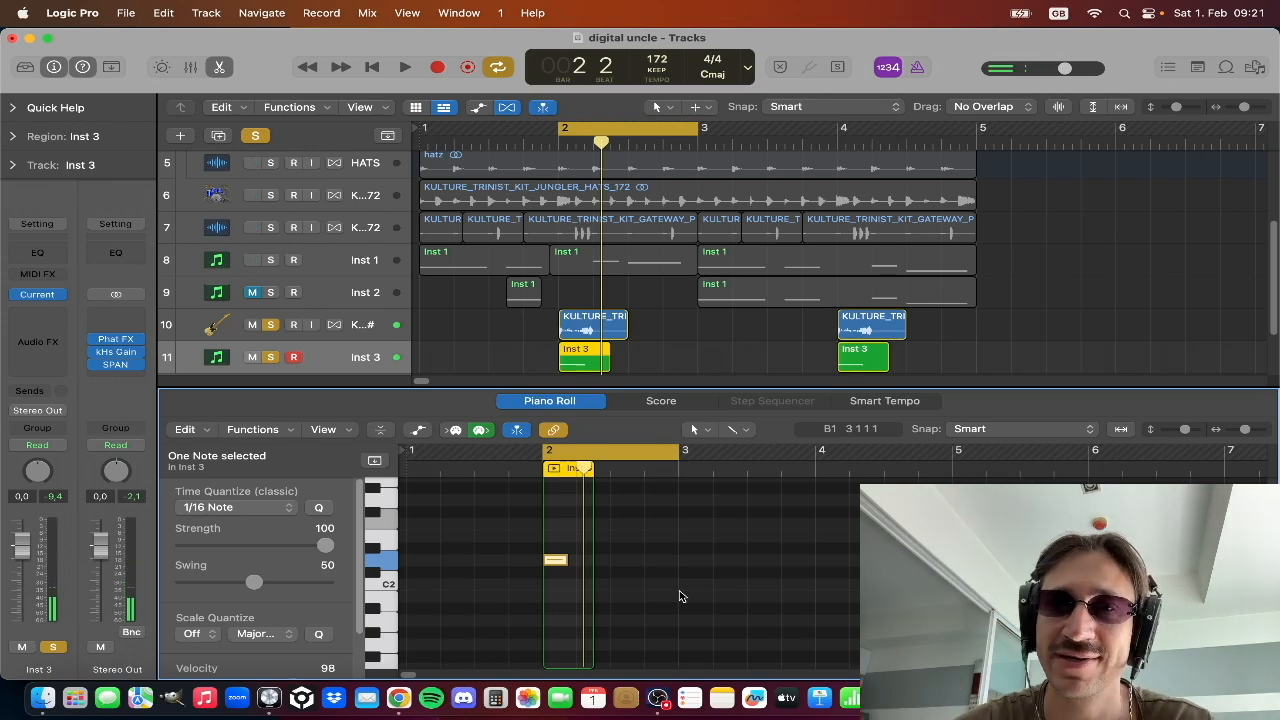
key("space")
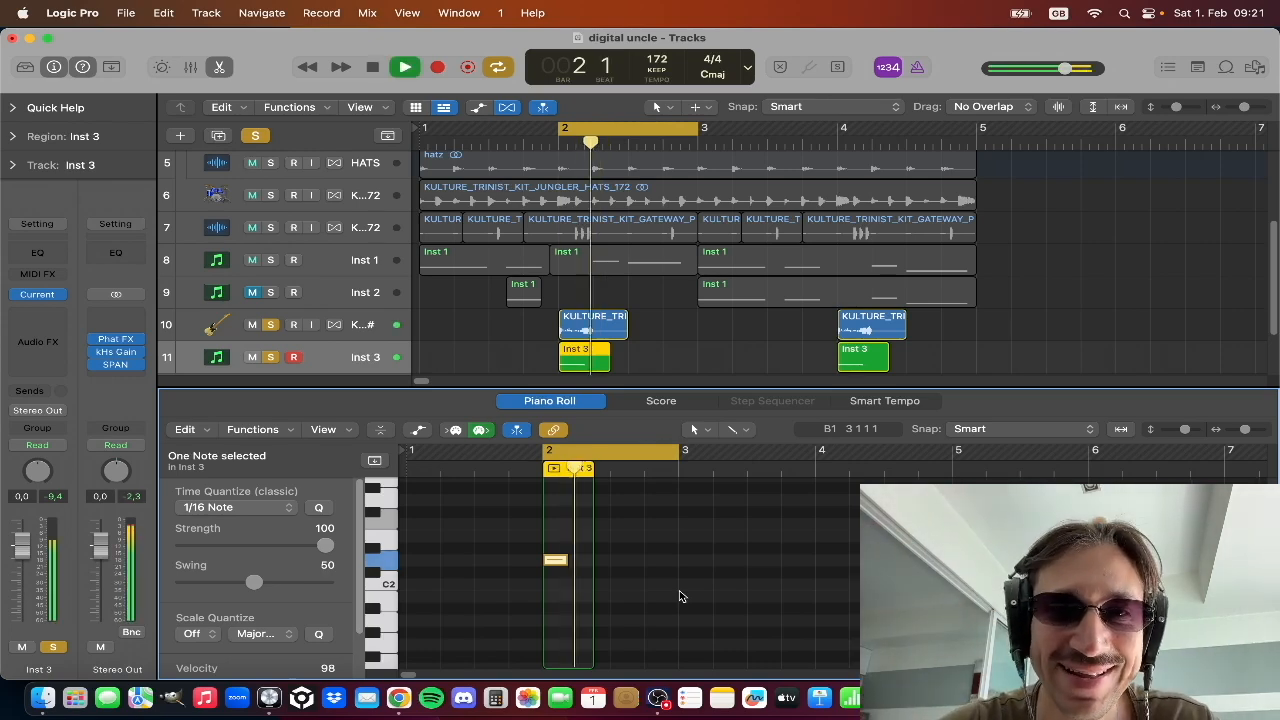
key("space")
left_click(568, 591)
left_click_drag(564, 564, 565, 566)
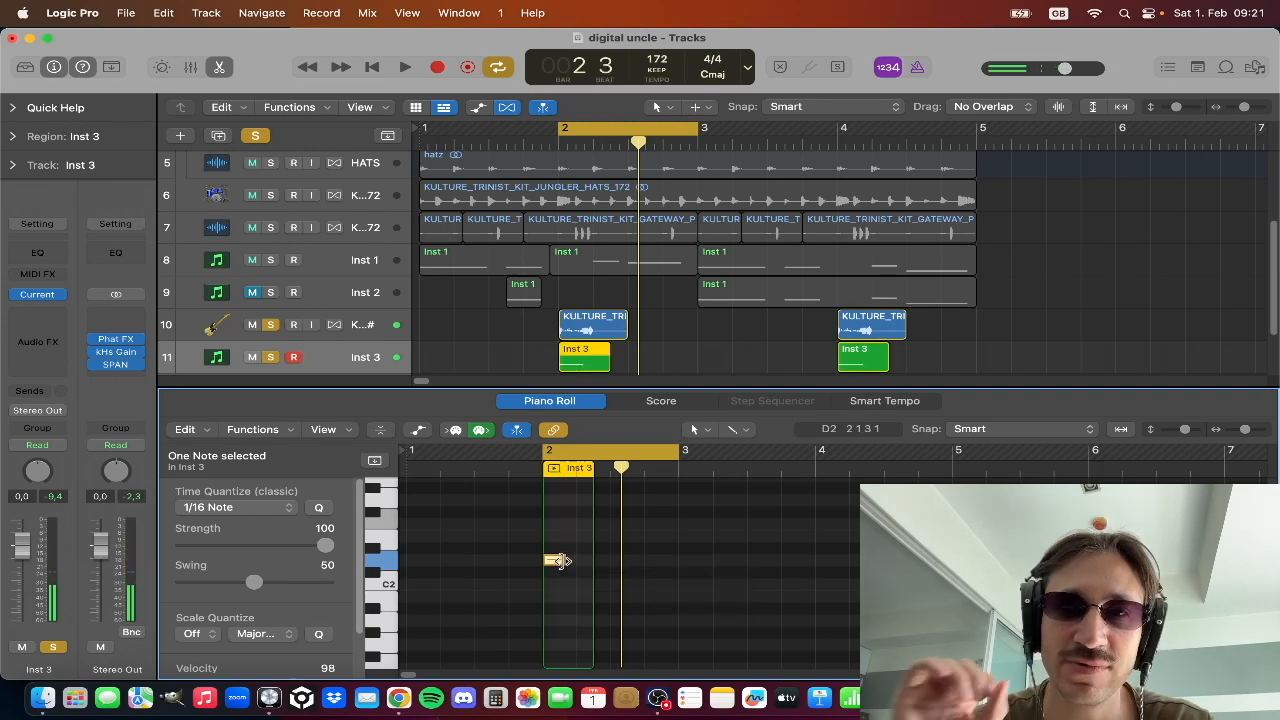
- Fine-tune the end of Inst 3's bar 2 note and audition it against the track 10 sample
left_click(560, 561)
key("space")
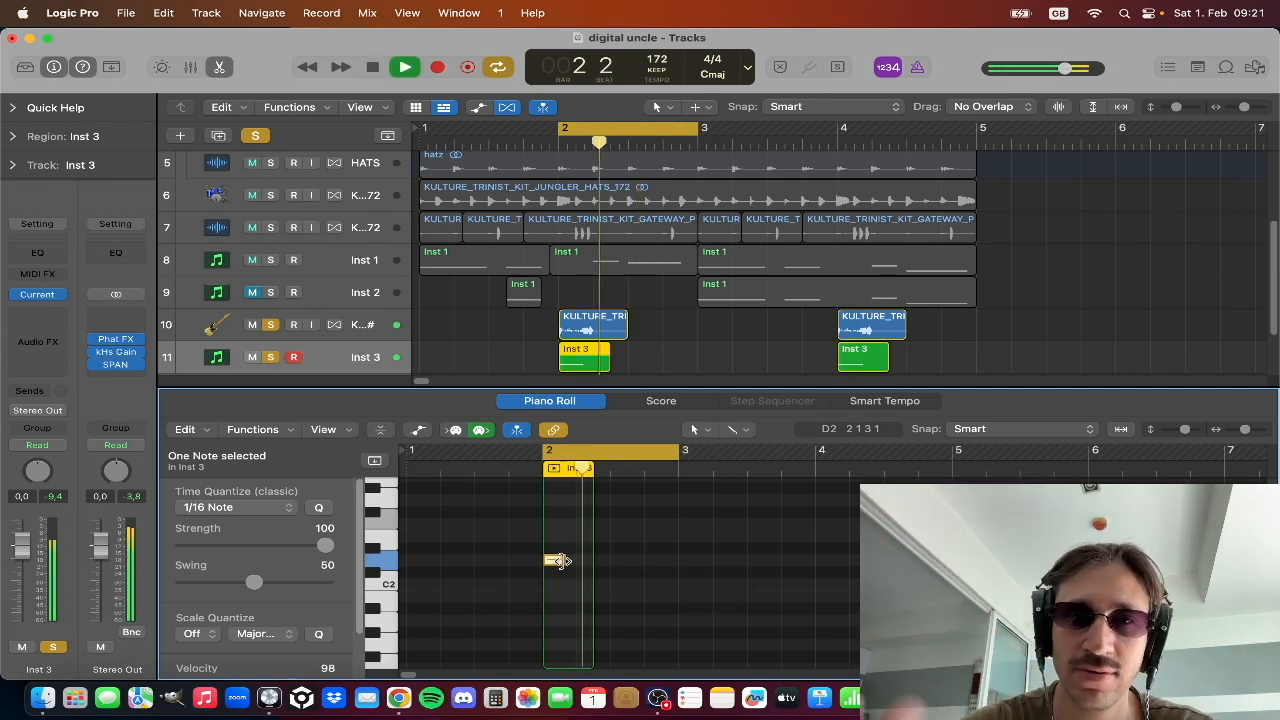
key("space")
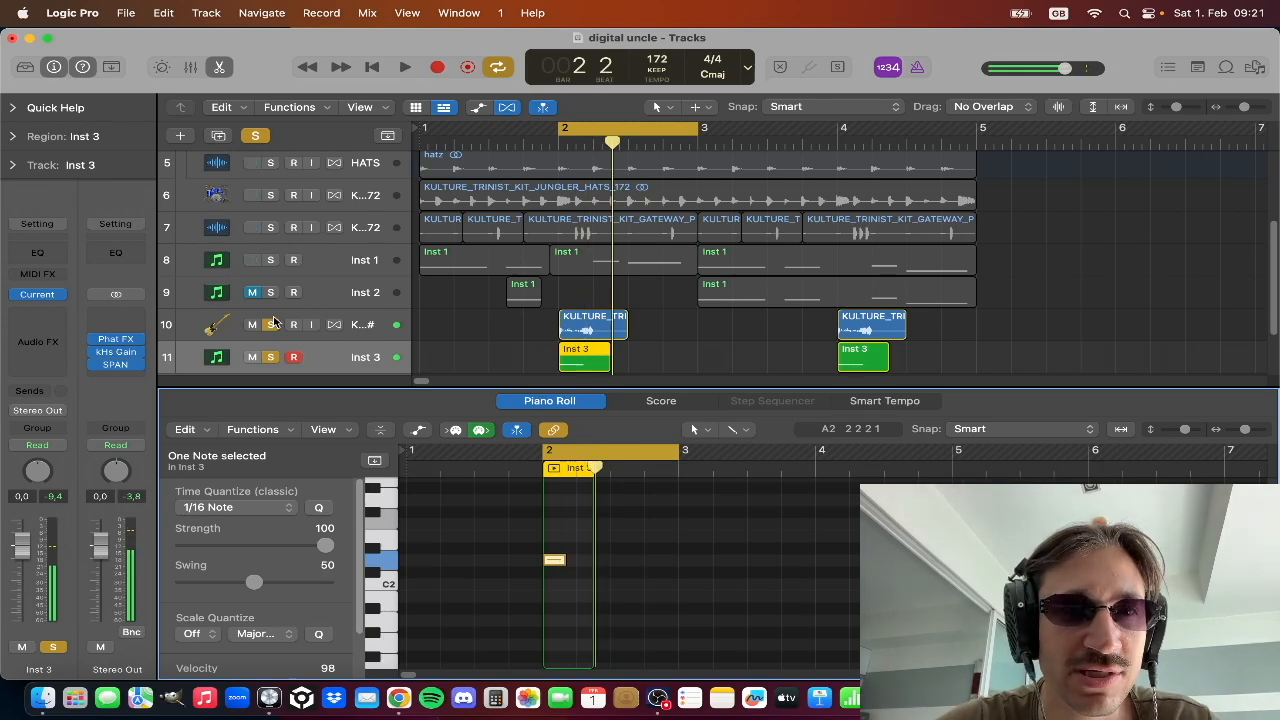
- Switch on the first Channel EQ of the track 10 bass sample and audition its low cut during playback
left_click(377, 320)
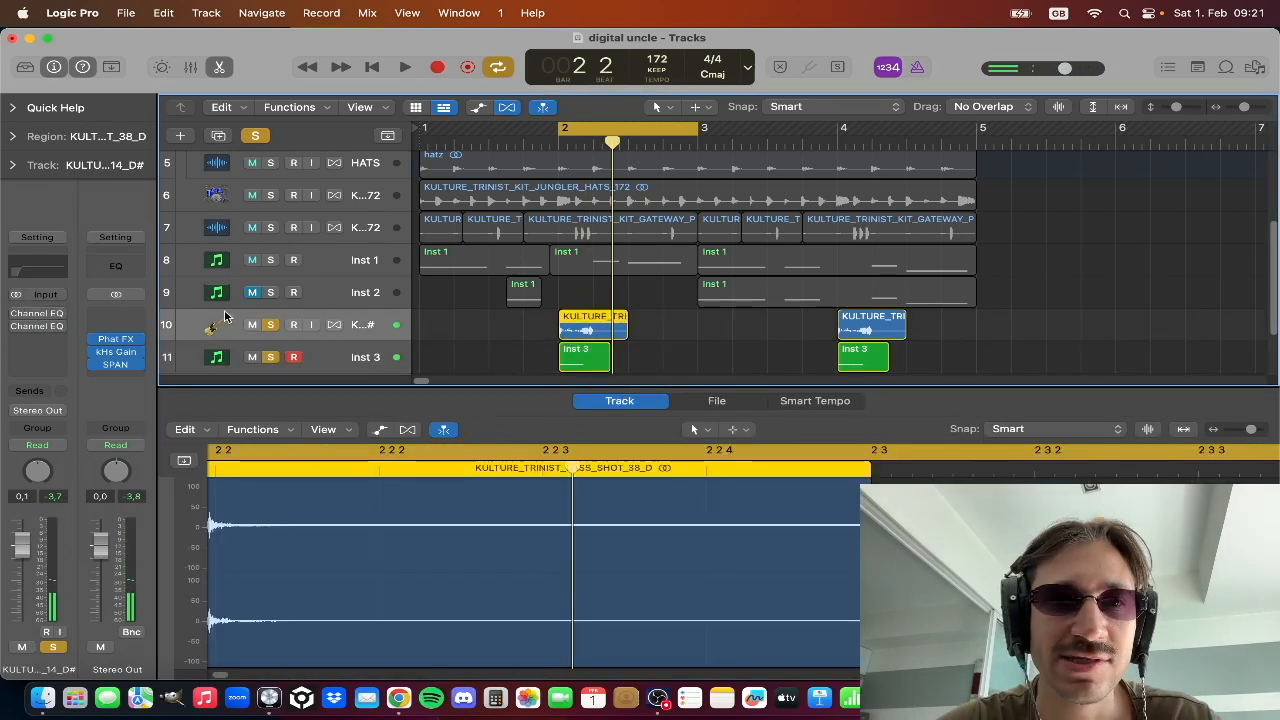
left_click(30, 313)
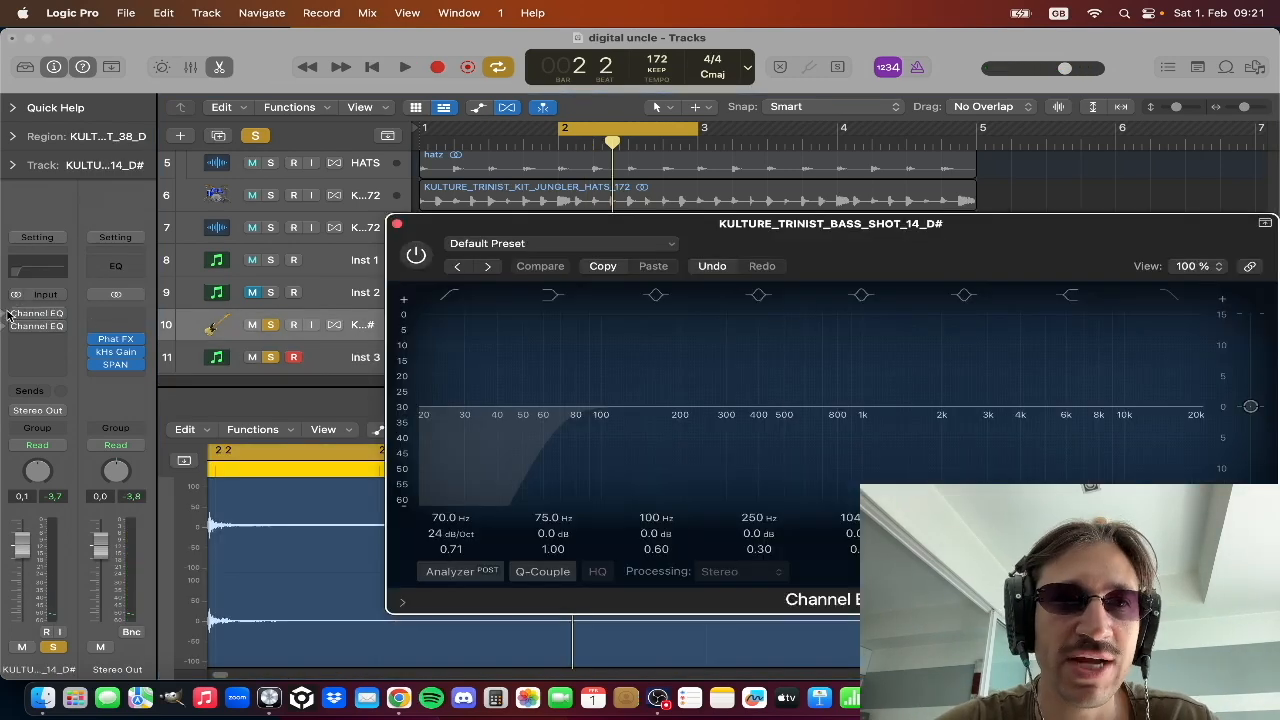
key("y")
left_click(25, 70)
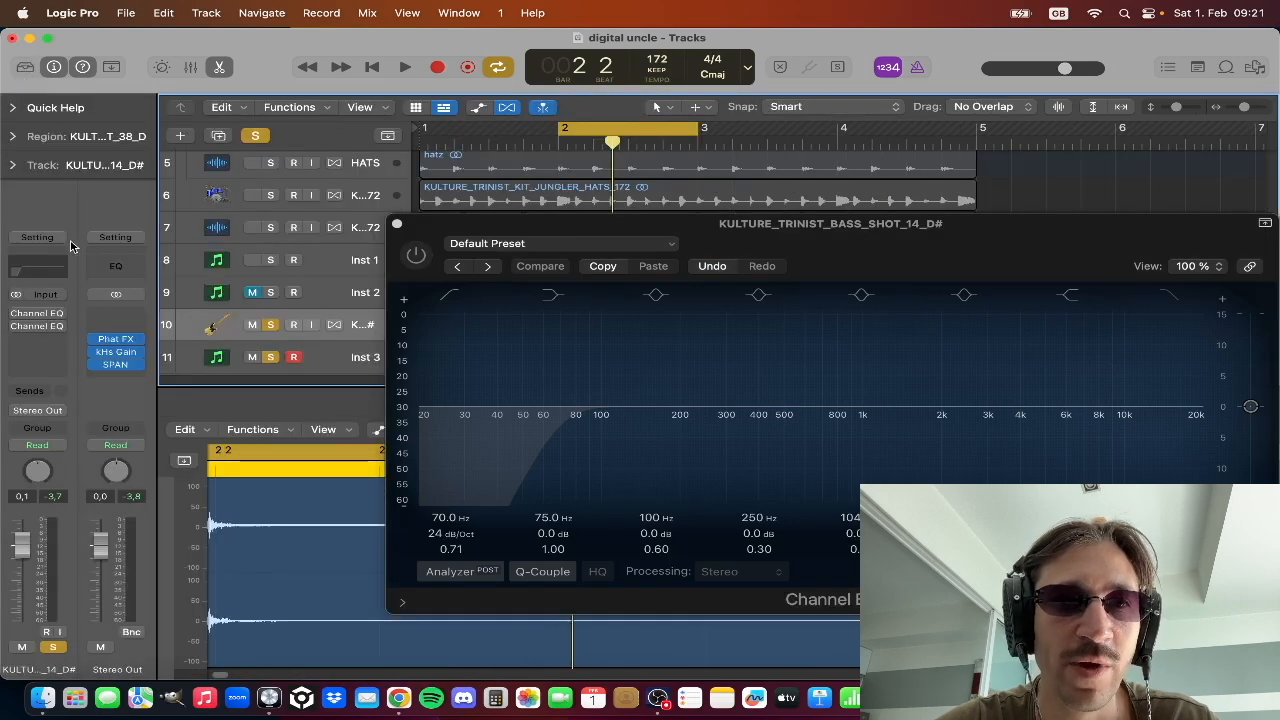
key("space")
left_click_drag(571, 407, 578, 487)
key("space")
- Switch on track 10's second Channel EQ and raise its low cut to 88.5 Hz while the loop plays
left_click(44, 327)
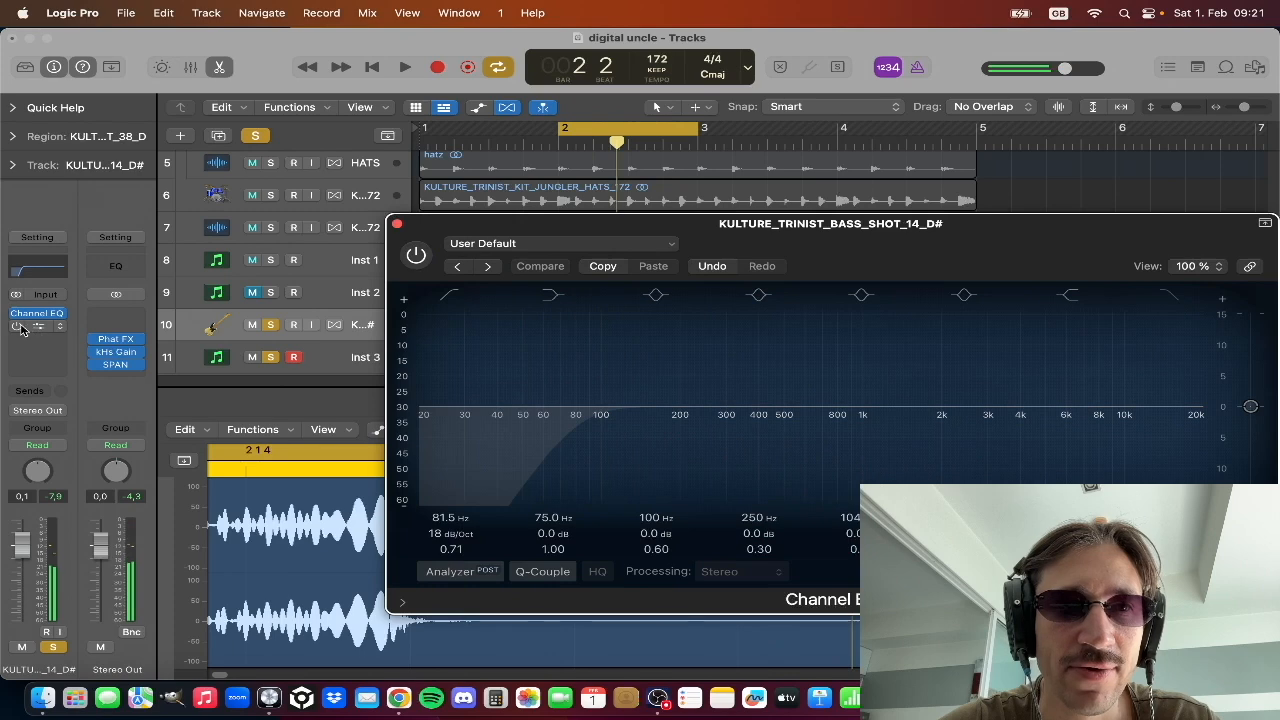
left_click(22, 327)
key("space")
mouse_move(564, 467)
left_mouse_down()
mouse_move(528, 463)
mouse_move(573, 467)
left_mouse_up()
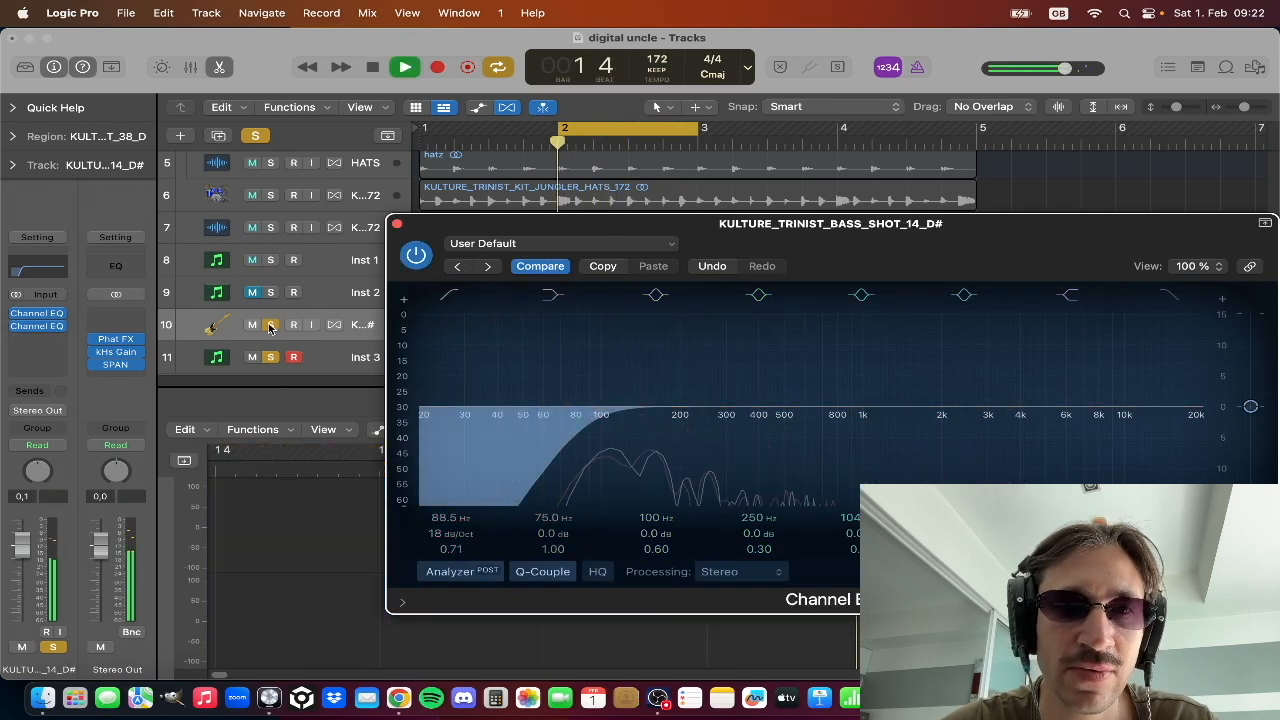
- Unsolo track 10 and Inst 3, raise the second EQ's low cut to 92 Hz in the full mix, and close the EQ
left_click_drag(270, 325, 272, 358)
key("space")
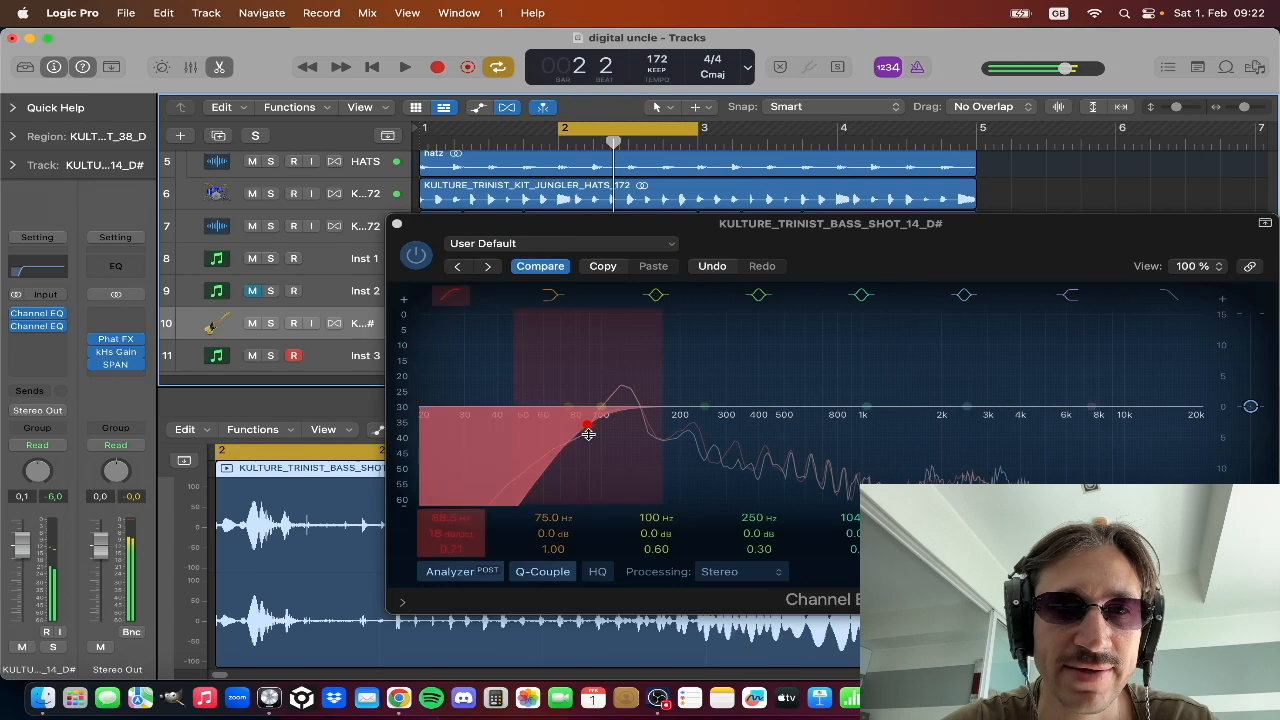
left_click_drag(593, 443, 597, 449)
key("space")
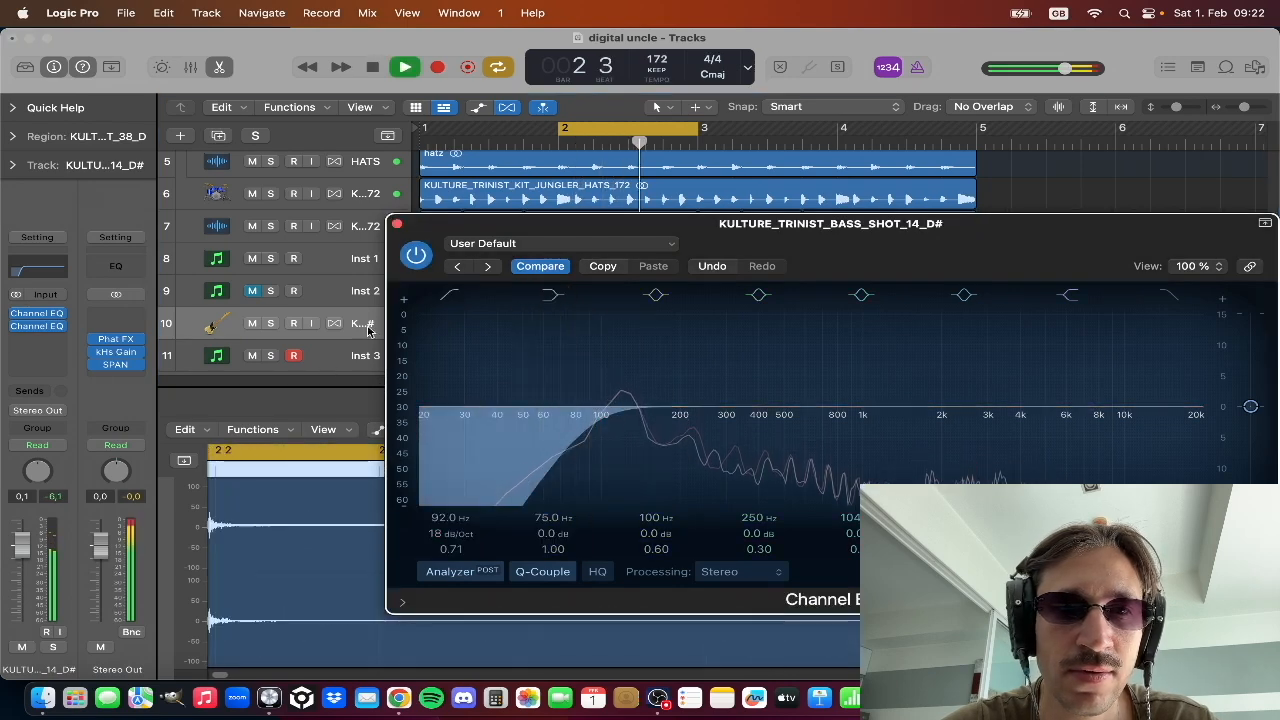
key("space")
left_click(398, 226)
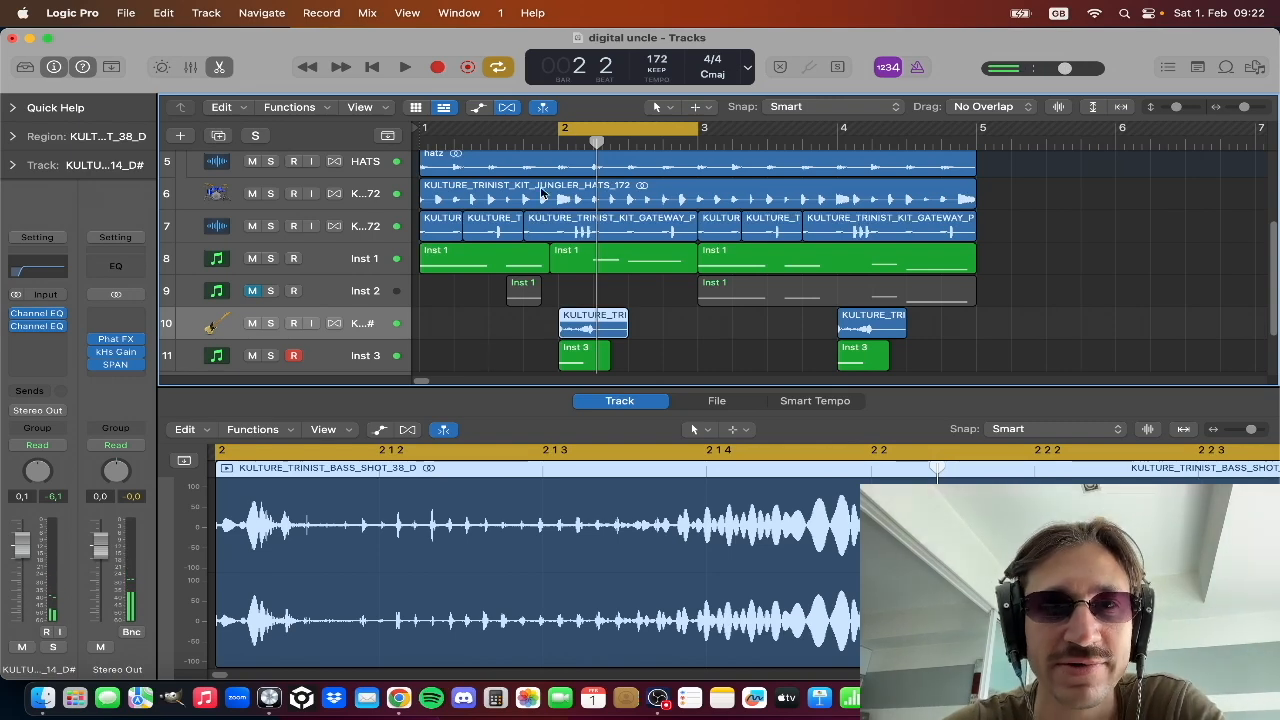
- Extend the cycle range across bars 1 to 4, hide the editor, and play the full arrangement from the start
left_click_drag(893, 169, 966, 170)
left_click(637, 402)
left_click(652, 382)
key("e")
left_click(603, 389)
key("Return")
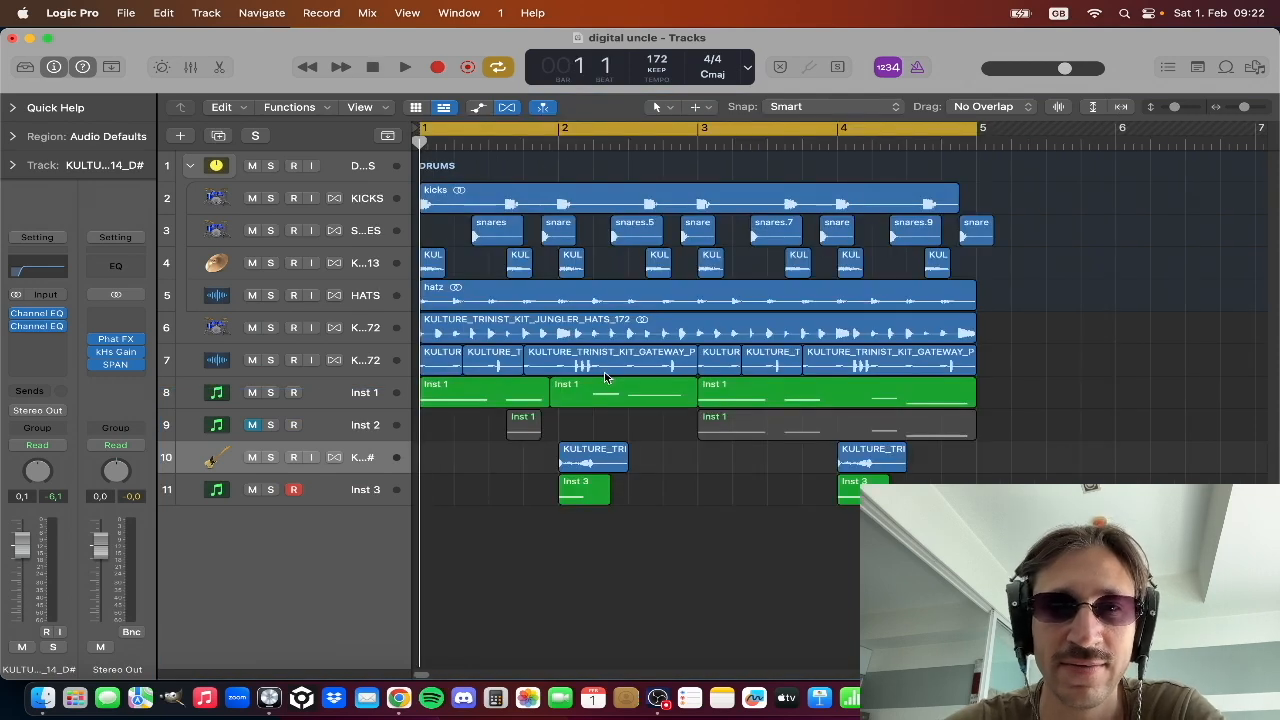
key("space")
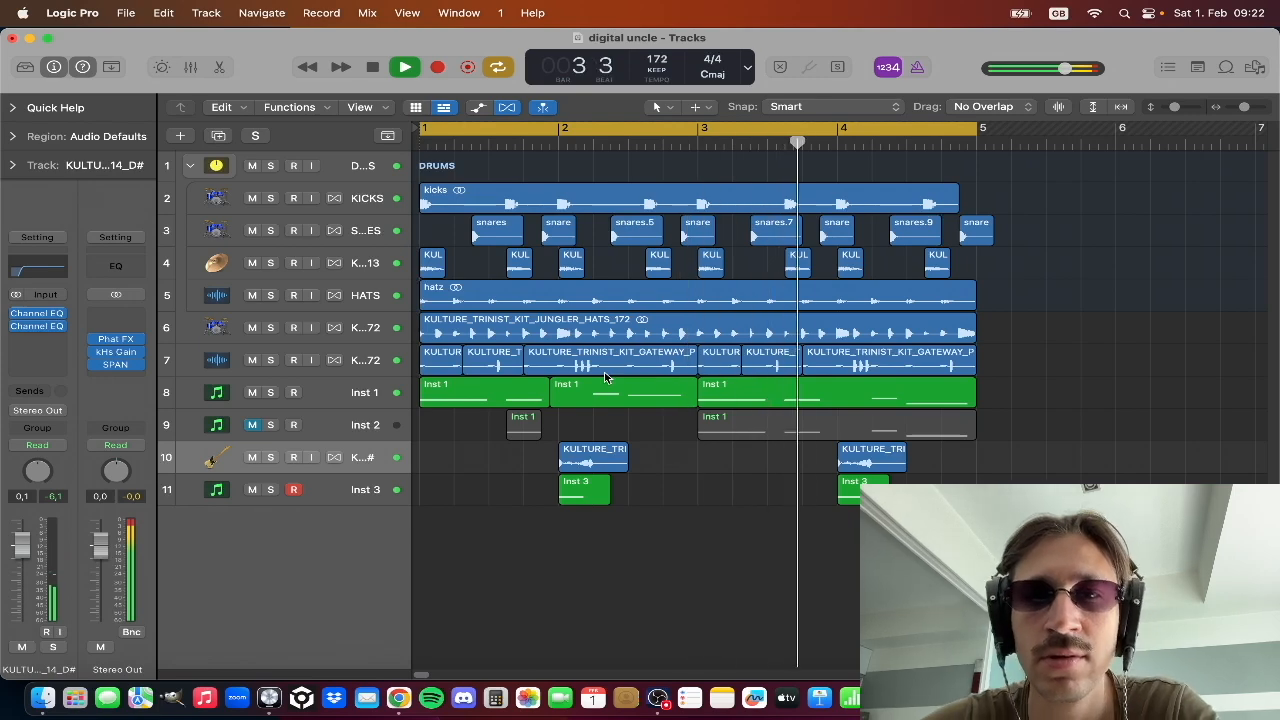
key("space")
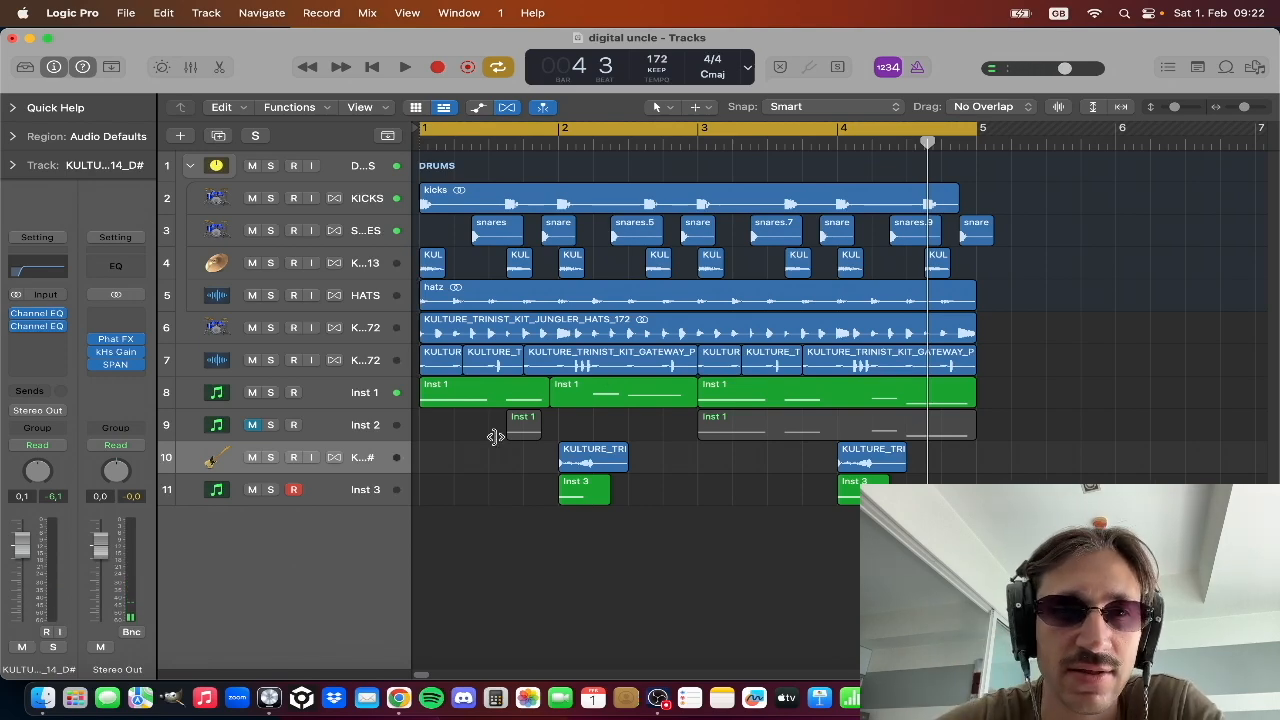
- Open Inst 3's Current synth, examine the sub engine's Knock and Drive controls, and close the plug-in
left_click(366, 488)
left_click(37, 293)
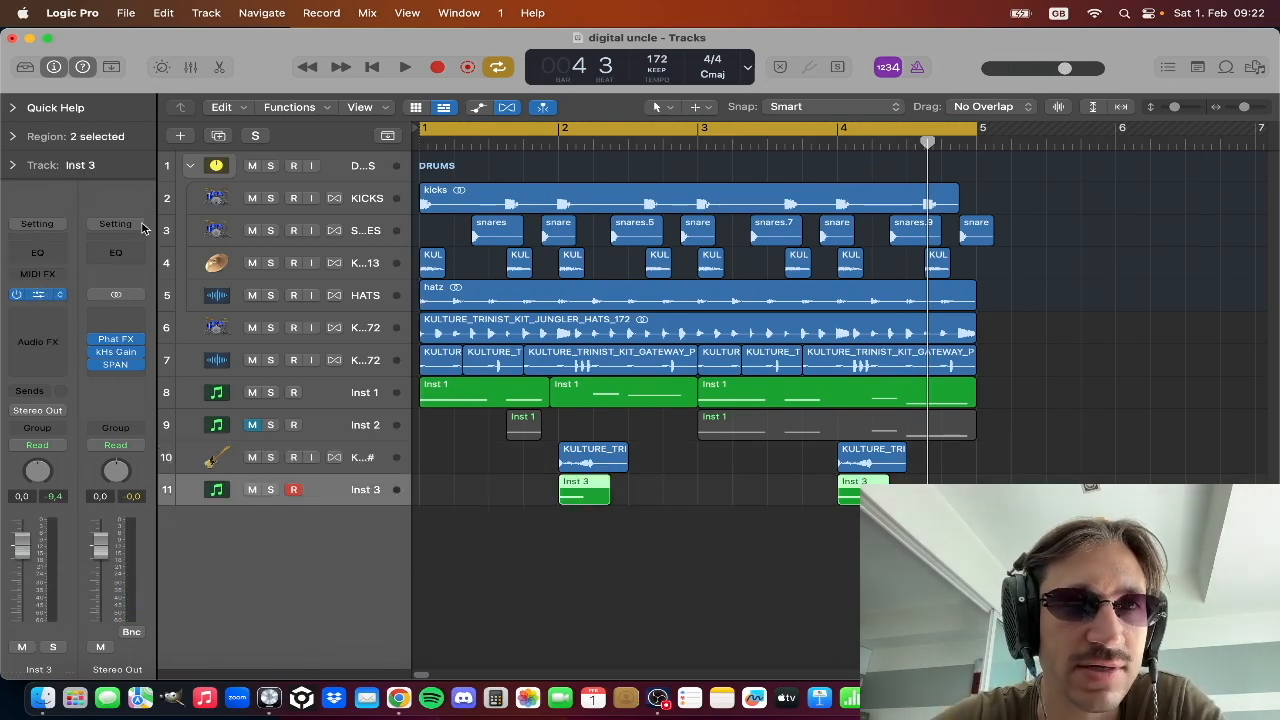
key("super+w")
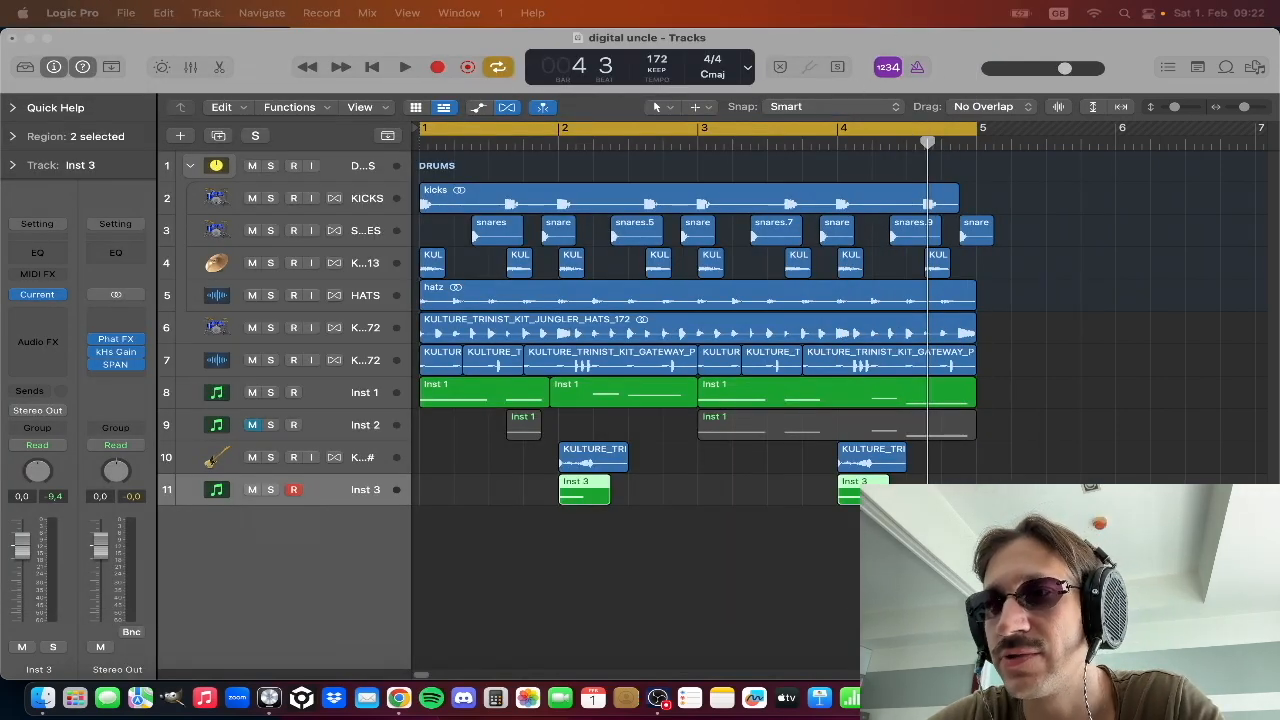
left_click_drag(852, 0, 891, 63)
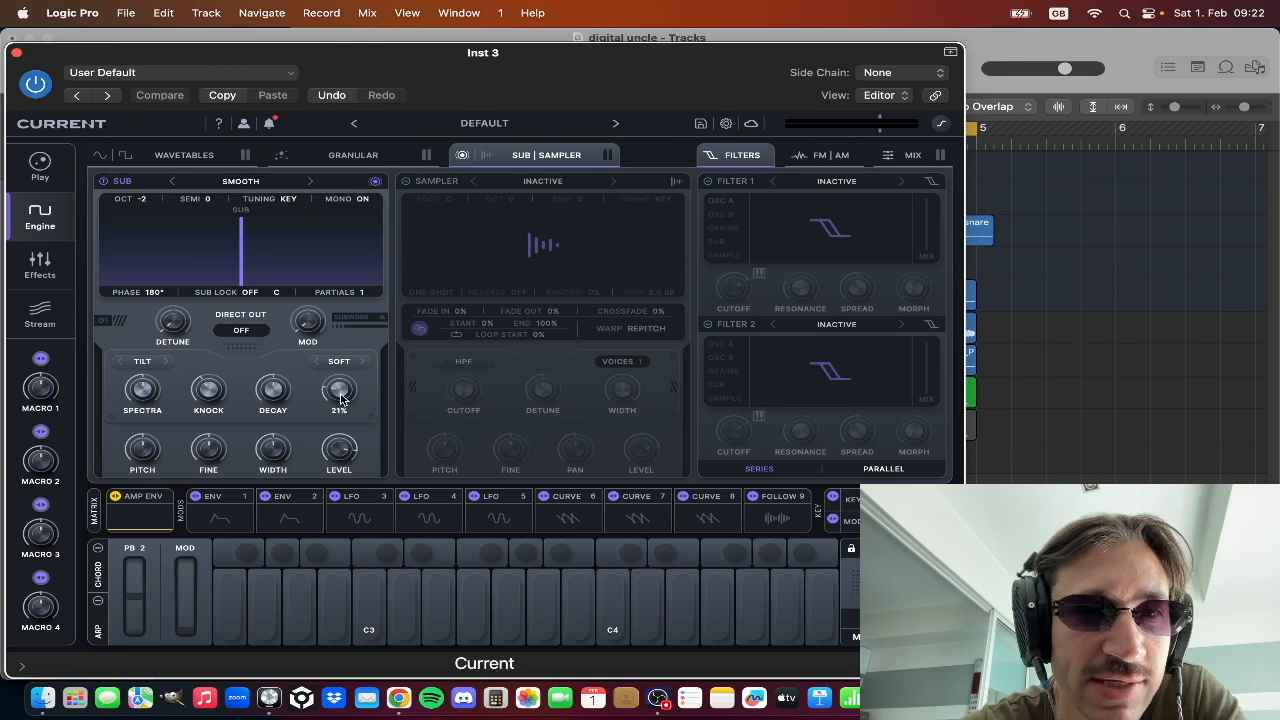
left_click_drag(191, 399, 192, 397)
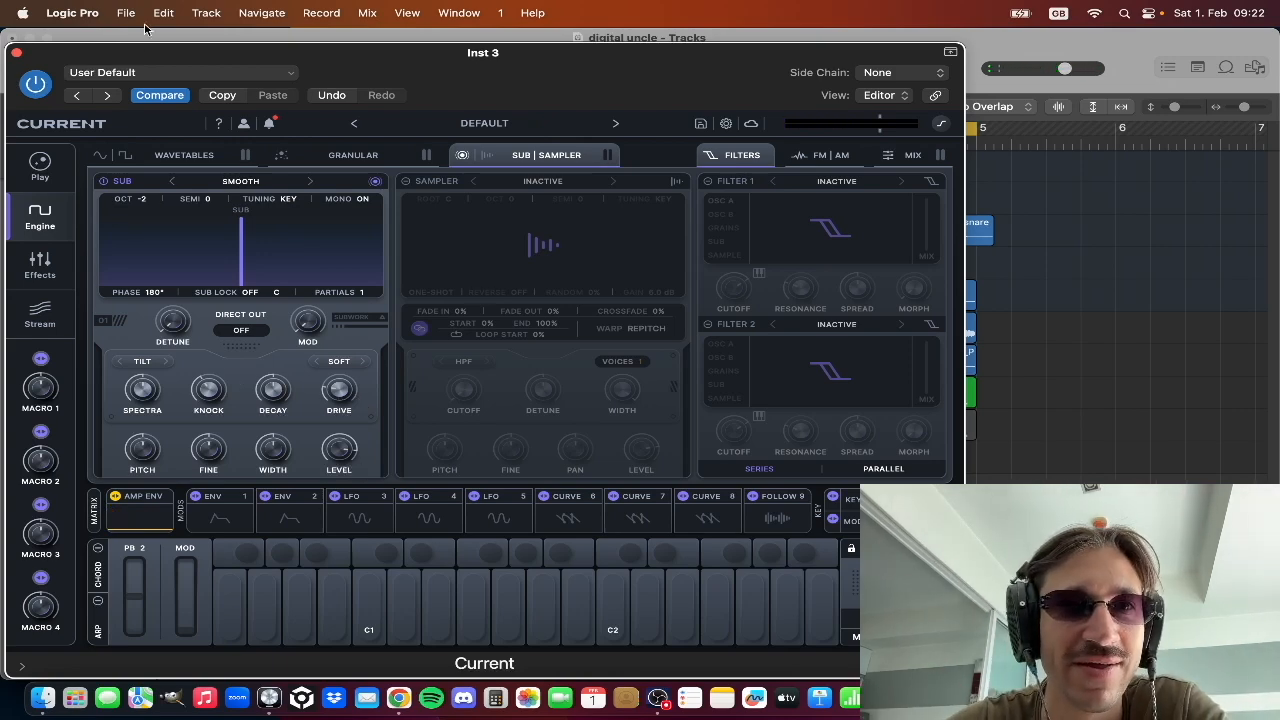
left_click(16, 52)
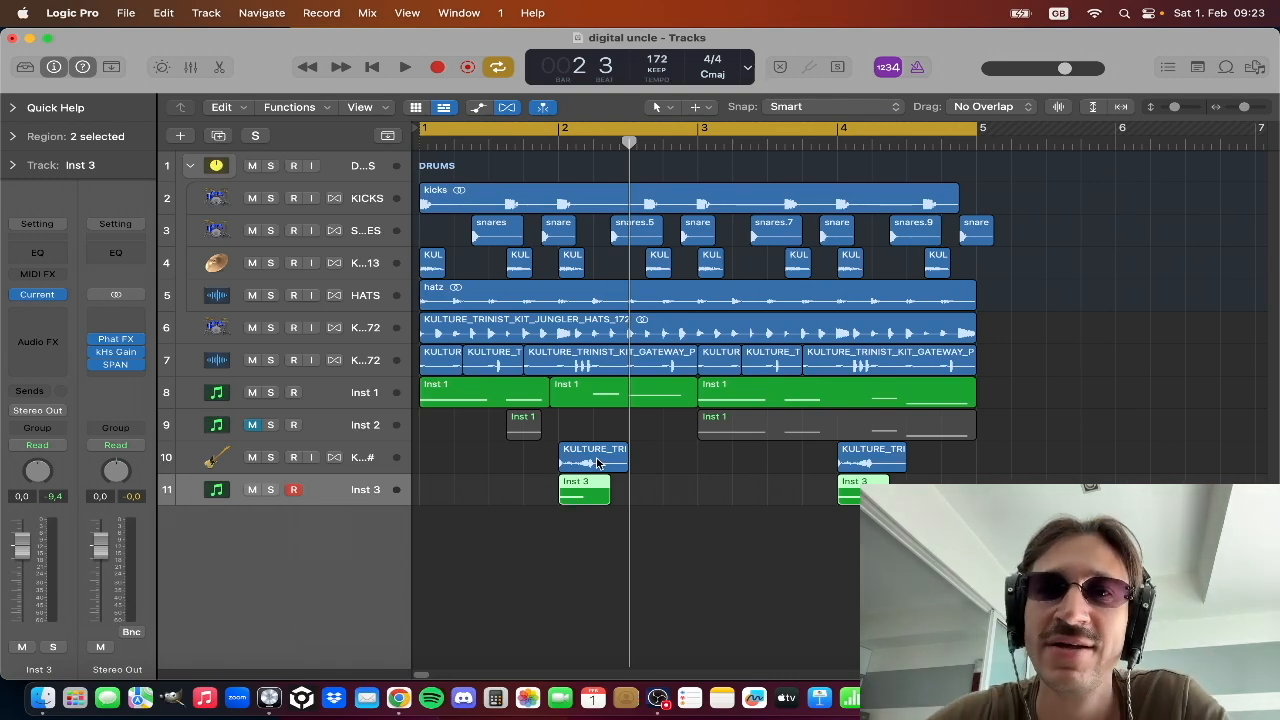
- Clear the region selection and mute both the track 10 bass sample and Inst 3
left_click(578, 538)
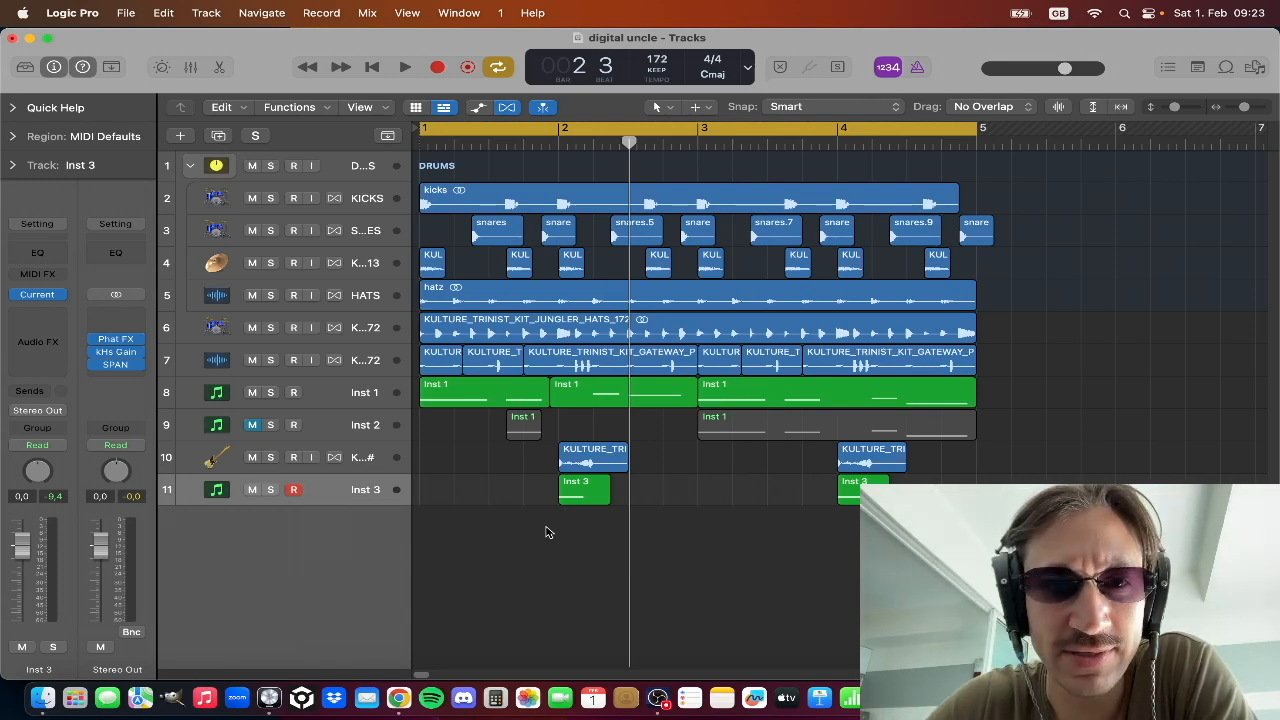
left_click(252, 457)
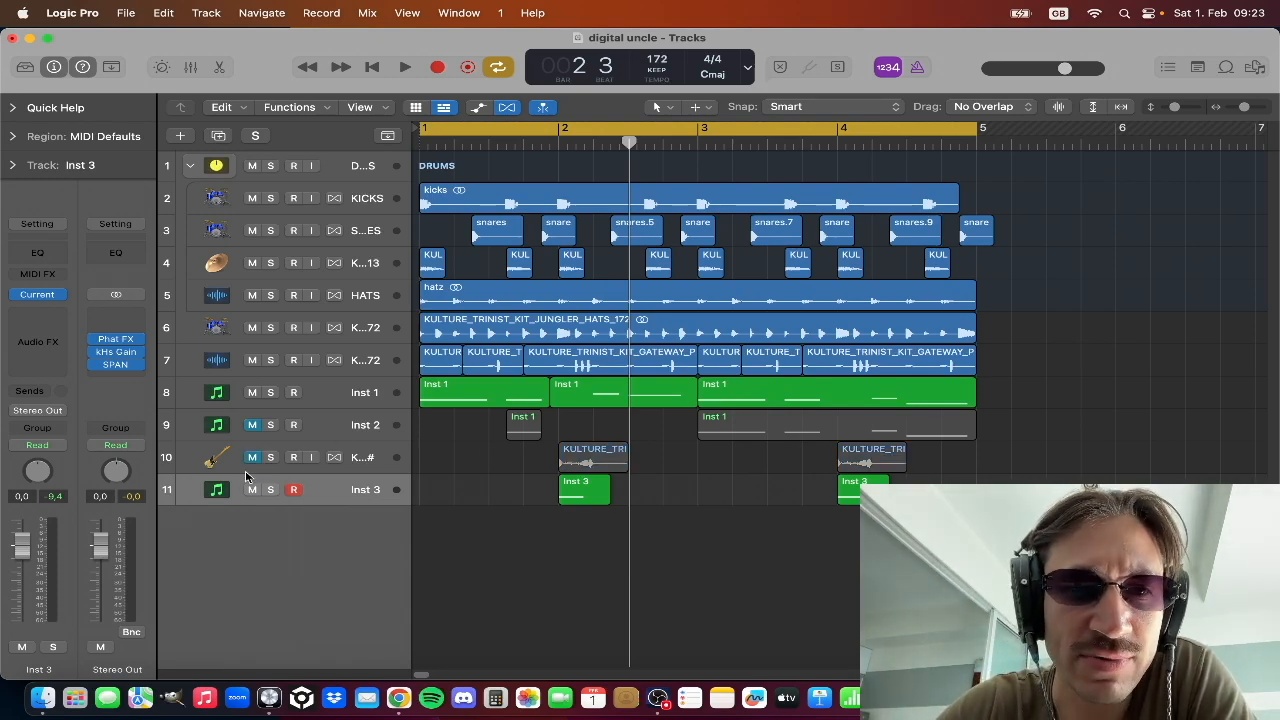
left_click(252, 489)
- Inspect the built-in sub and sampler layers in Inst 1's Current patch, close the synth, and clear the region selection
left_click(328, 392)
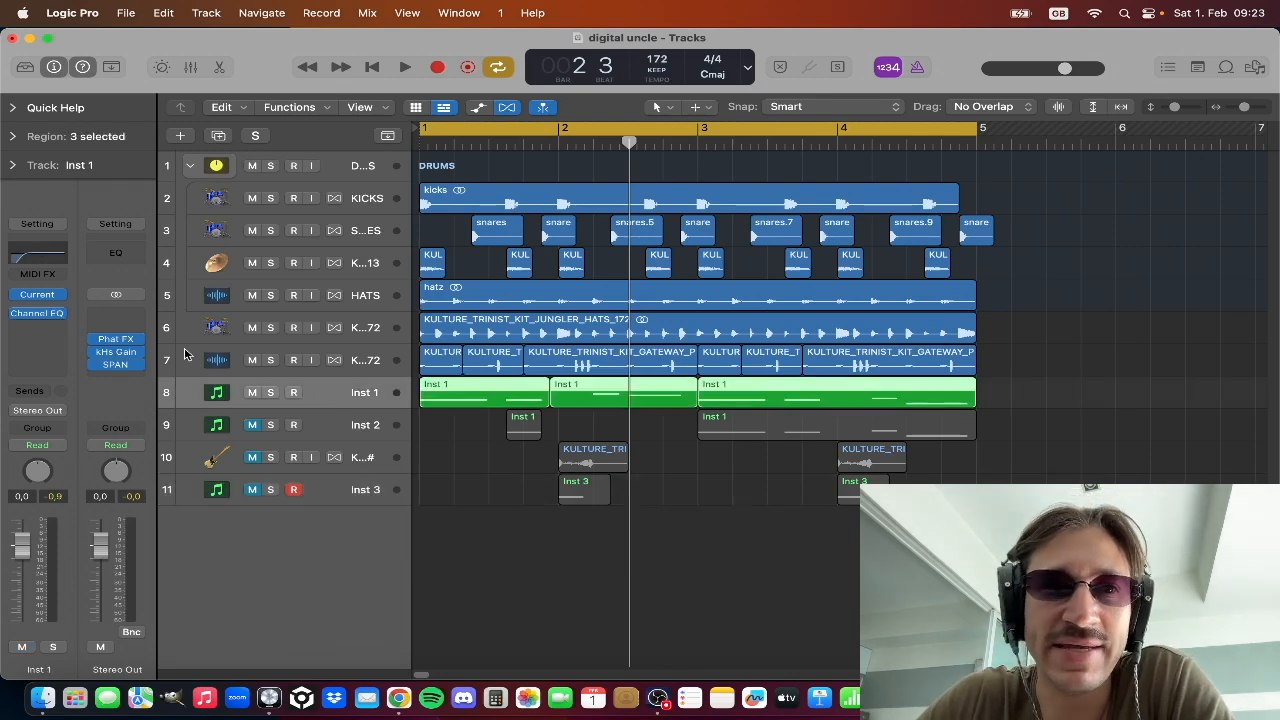
left_click(38, 295)
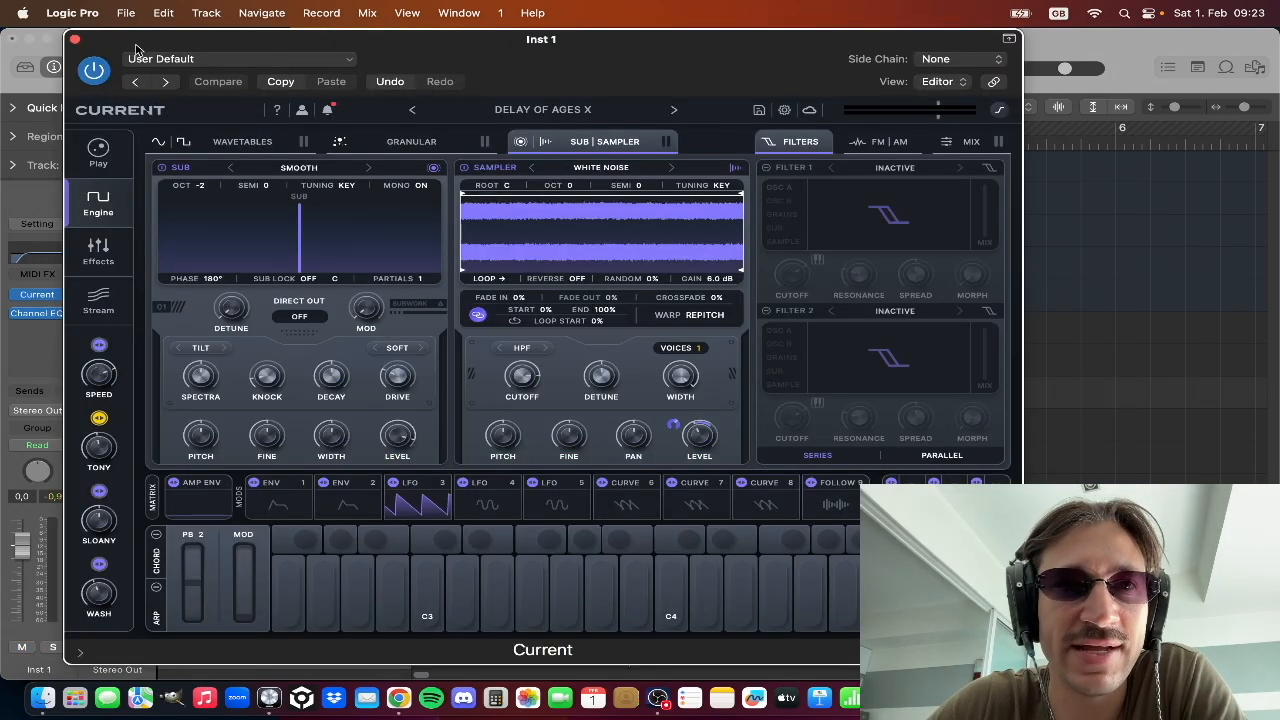
left_click(74, 40)
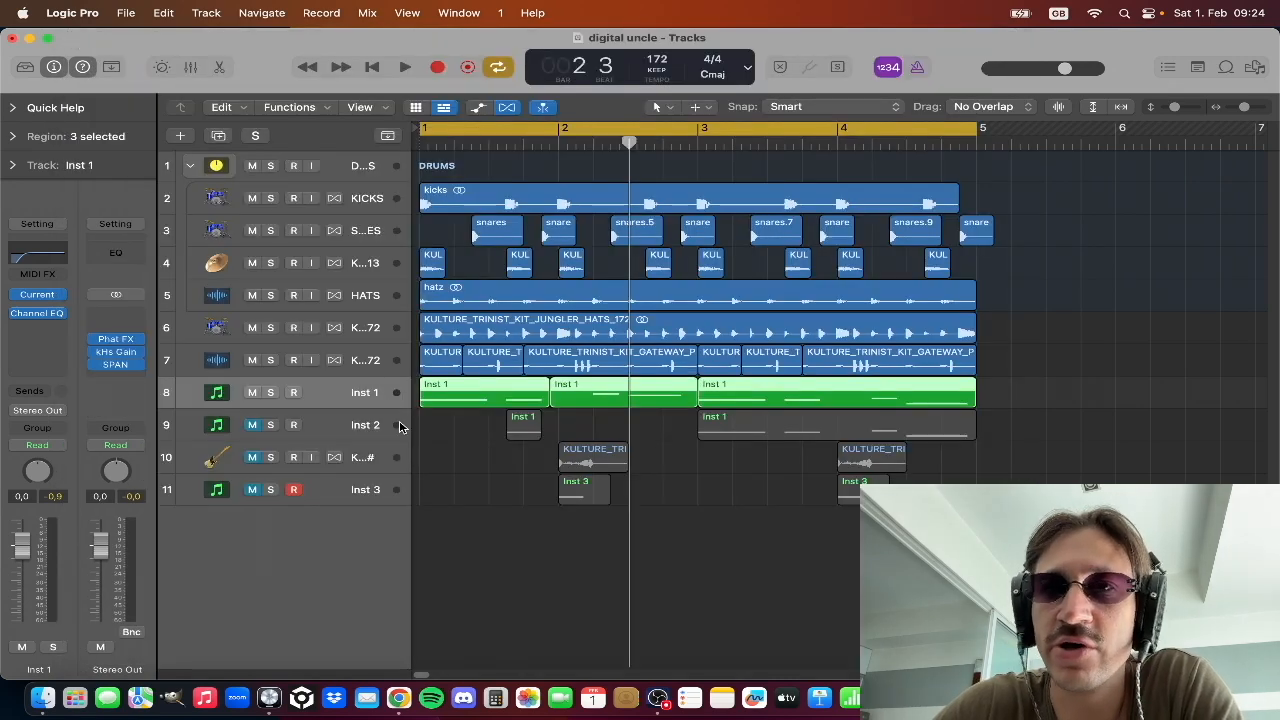
left_click(516, 487)
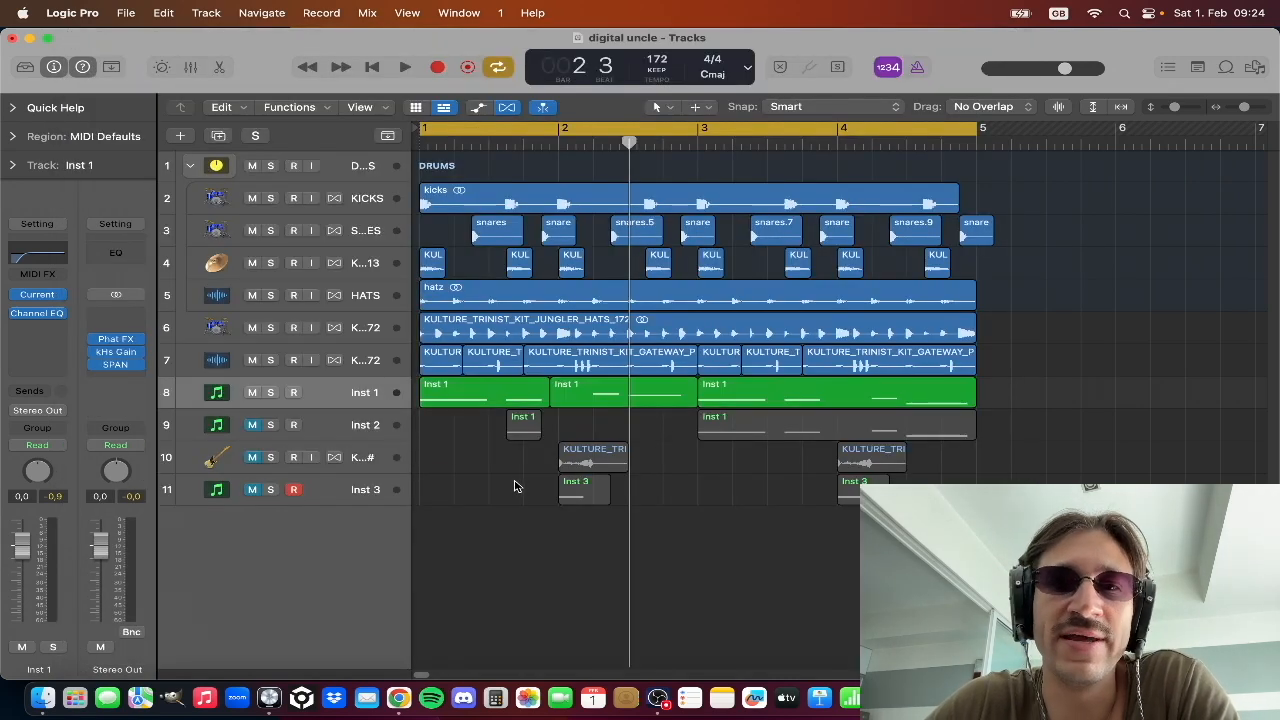
left_click_drag(514, 483, 628, 448)
left_click_drag(657, 500, 468, 451)
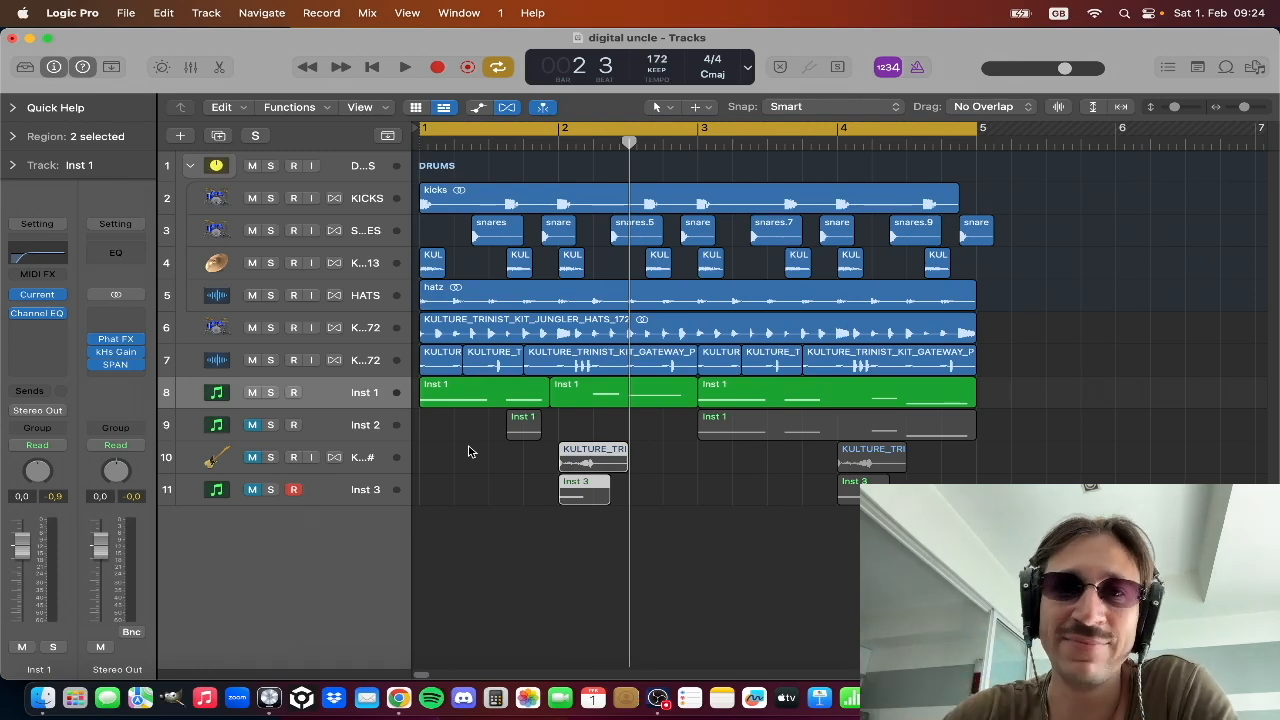
left_click(460, 405)
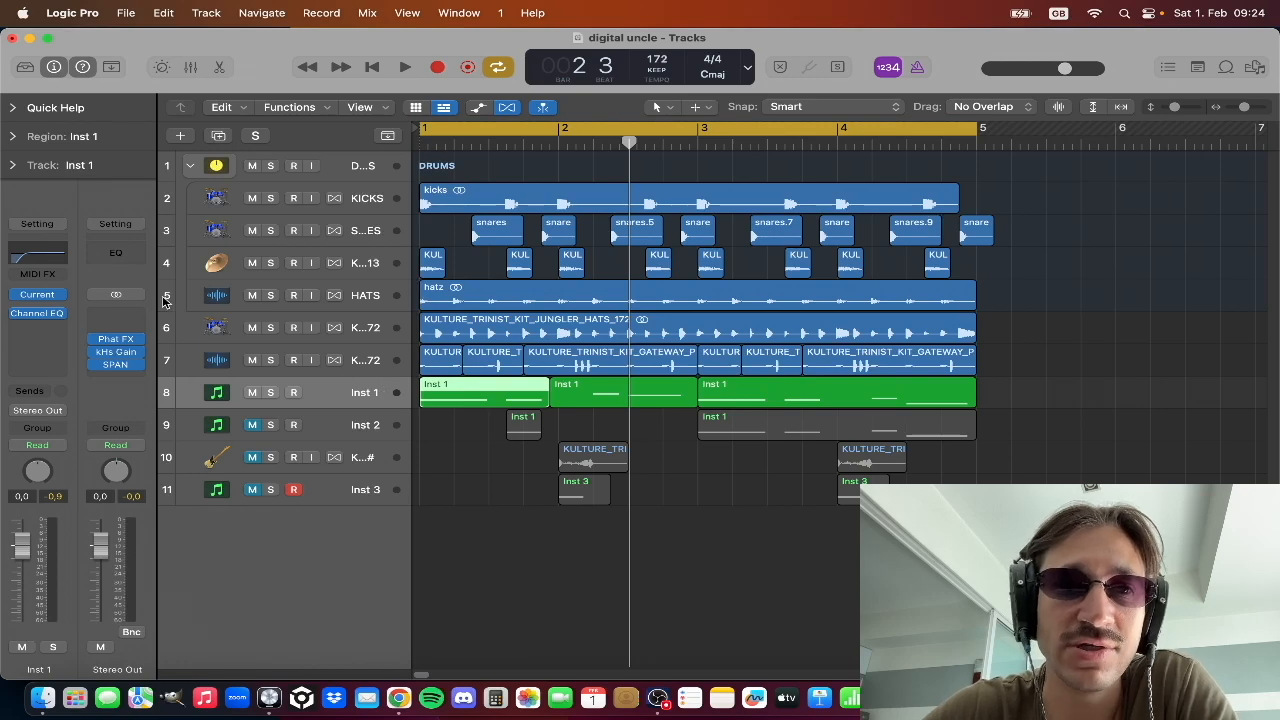
left_click(35, 316)
left_click(33, 316)
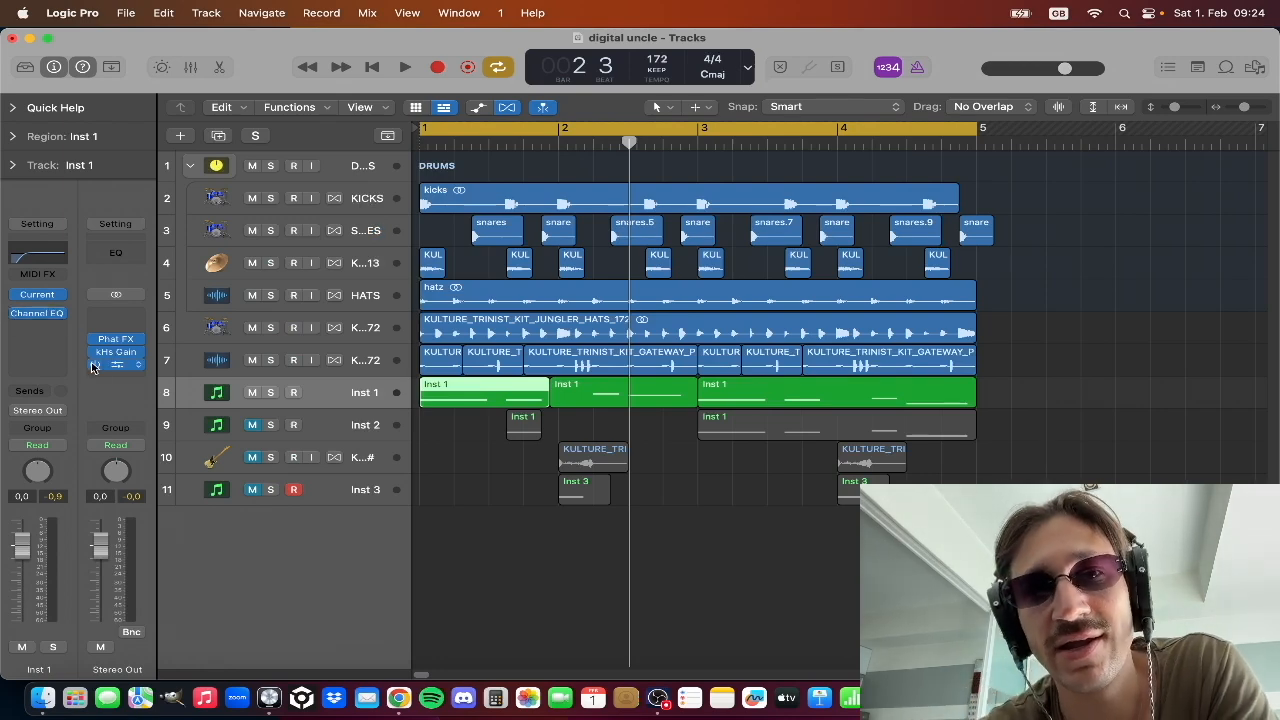
left_click(511, 447)
left_click_drag(508, 574, 585, 420)
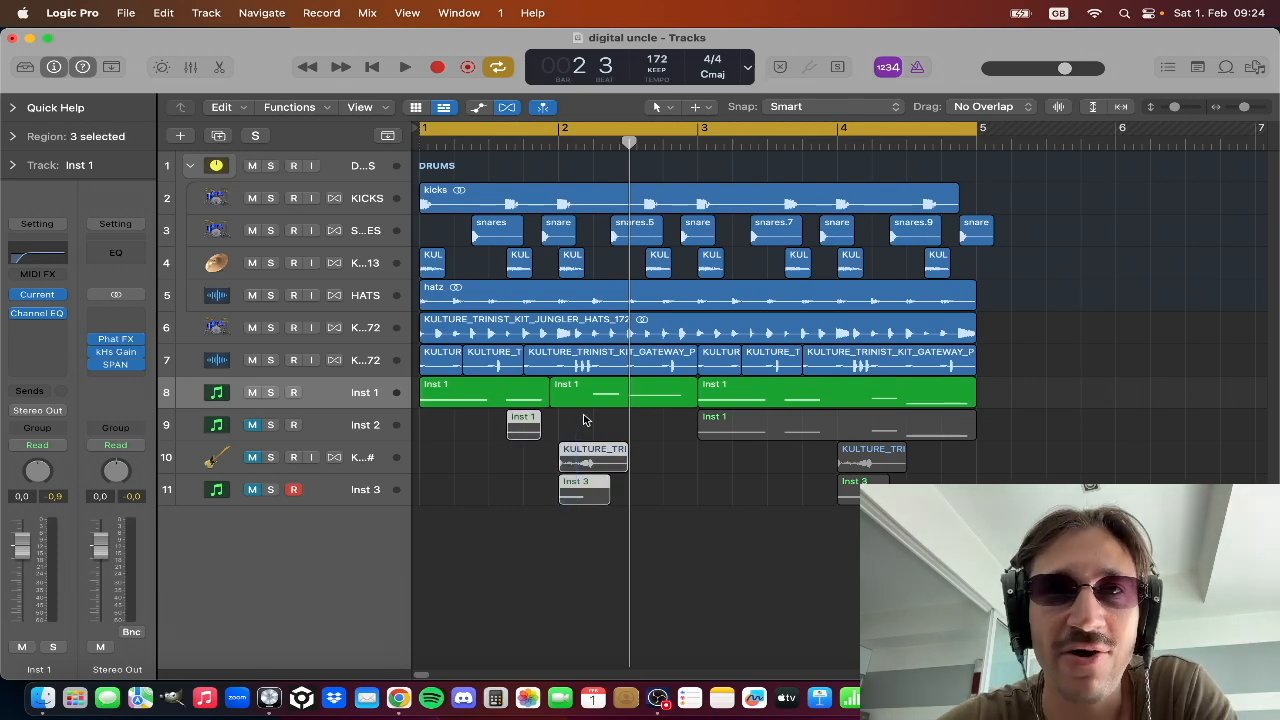
left_click_drag(1008, 506, 350, 163)
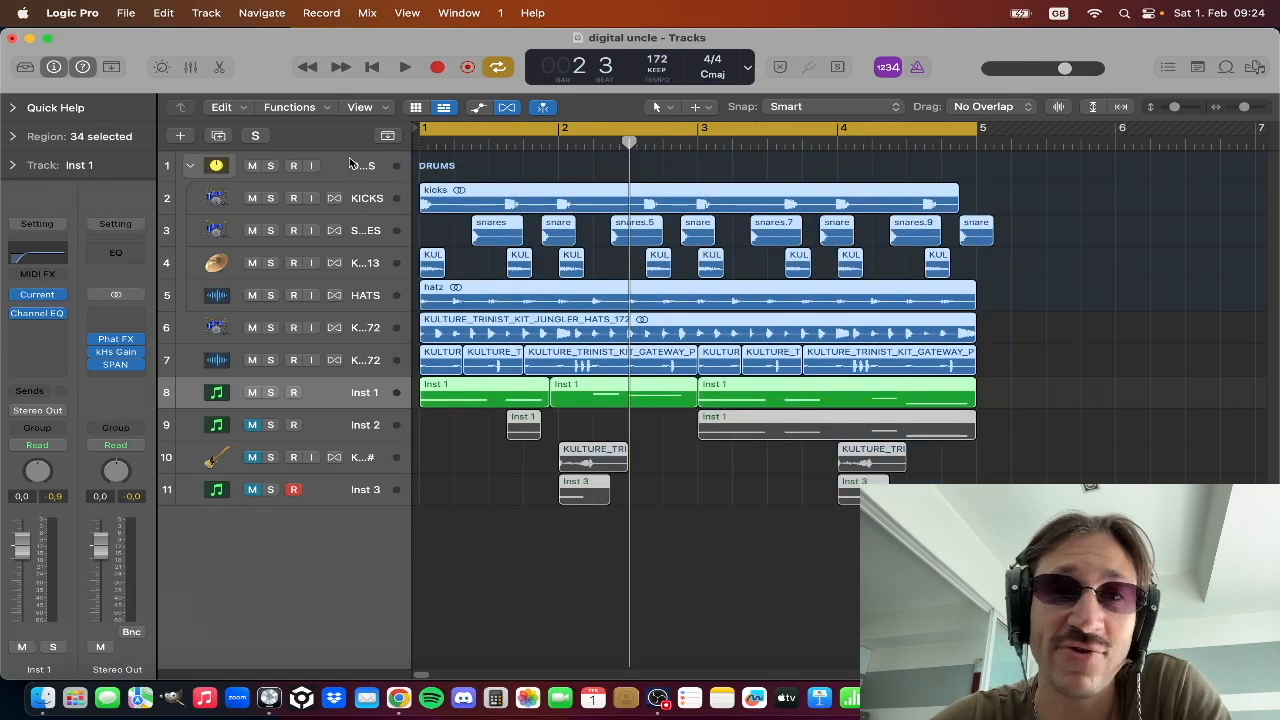
left_click(478, 176)
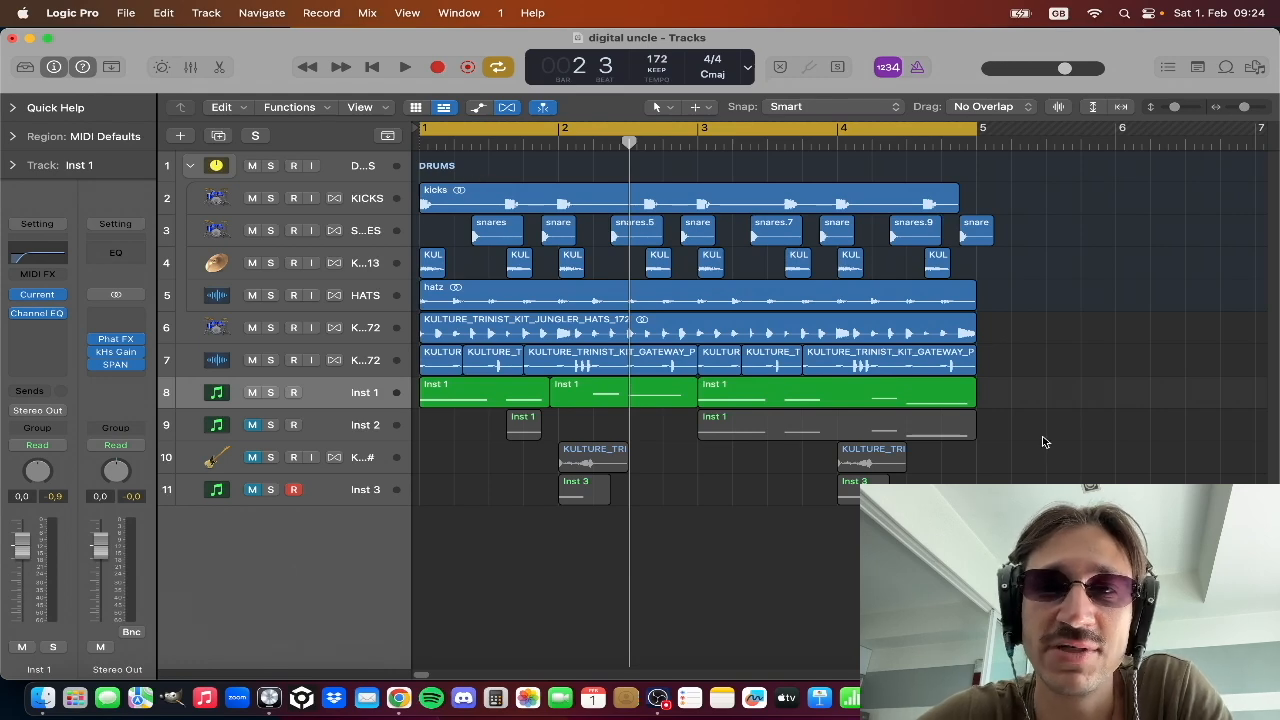
left_click_drag(1050, 500, 416, 166)
left_click(549, 169)
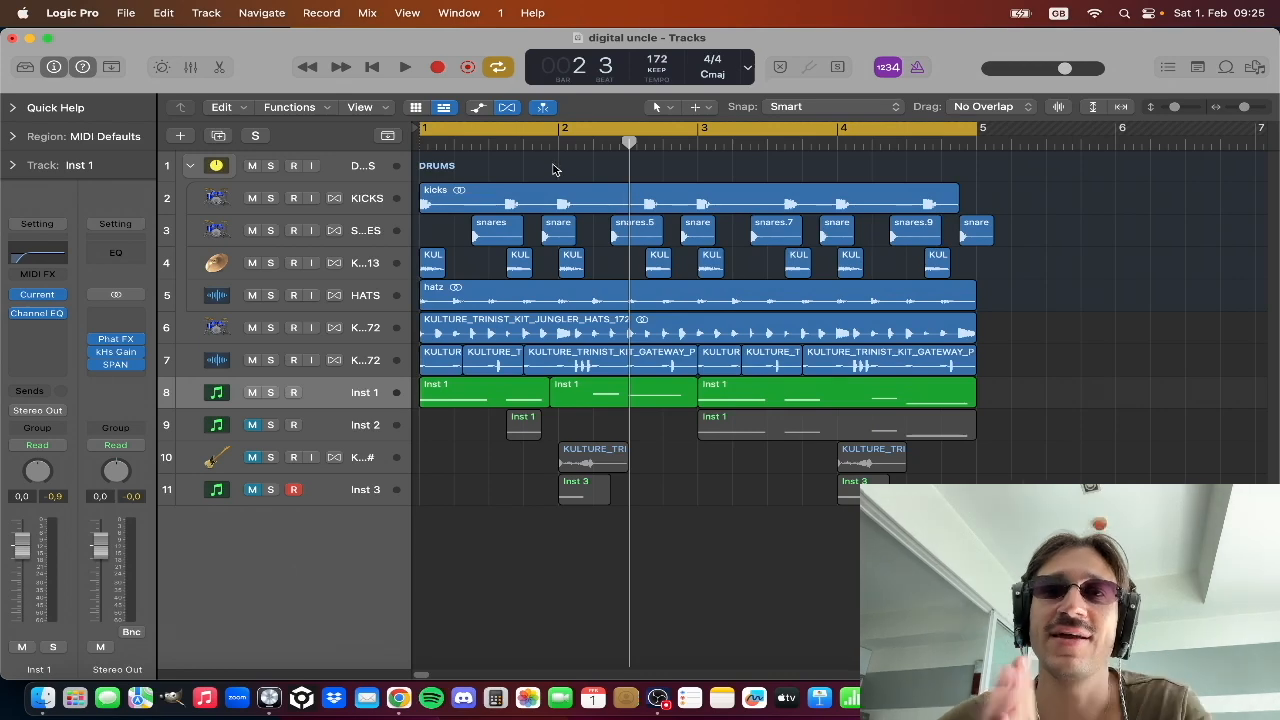